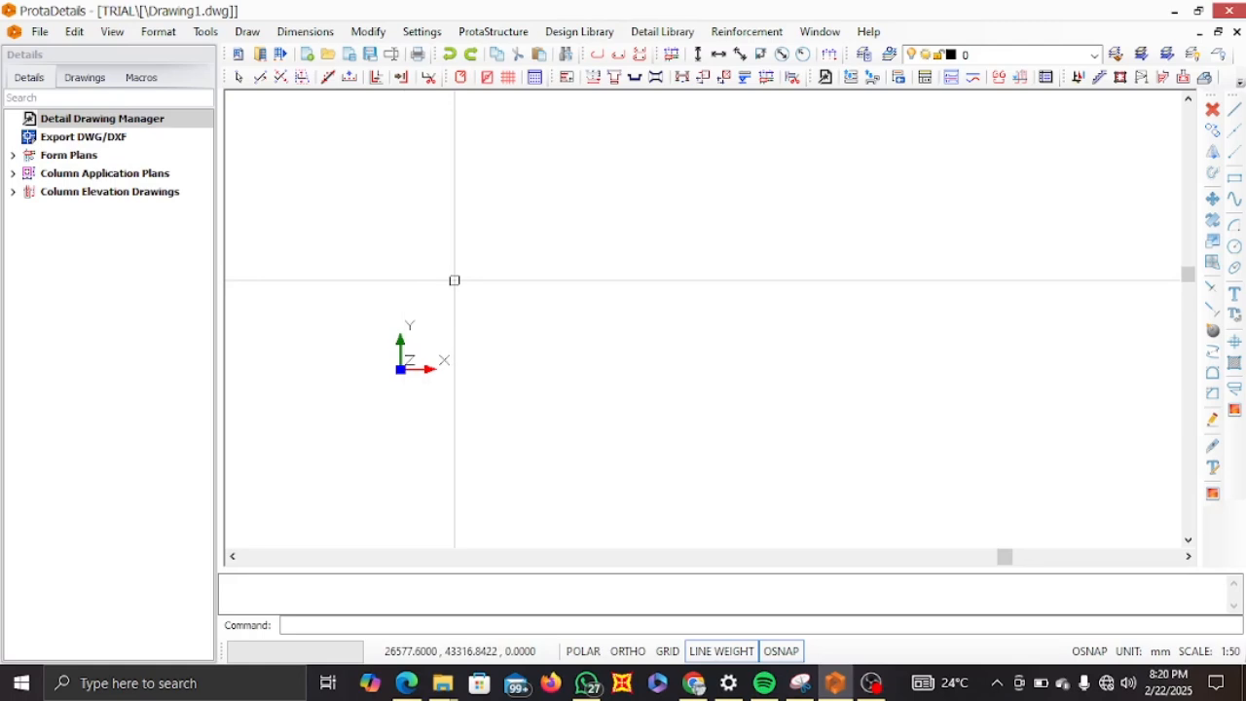
# Open the Pile Design tool from the design library.
pyautogui.click(574, 41)
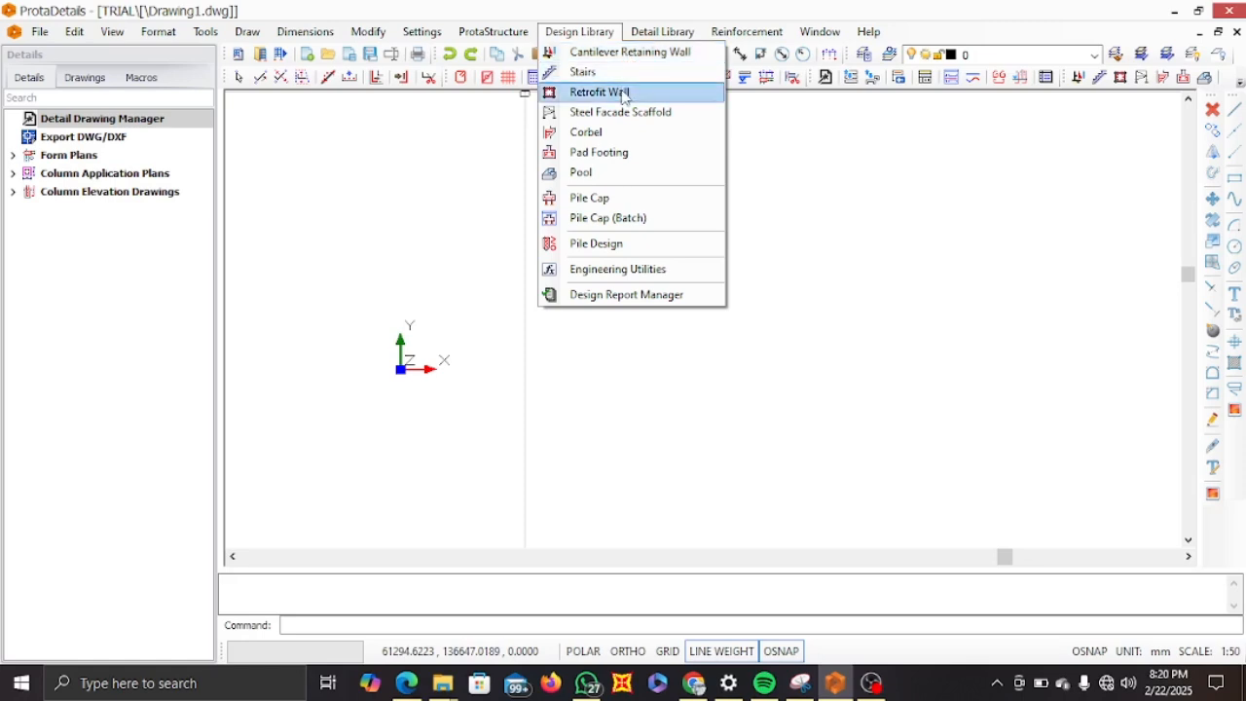
pyautogui.click(602, 251)
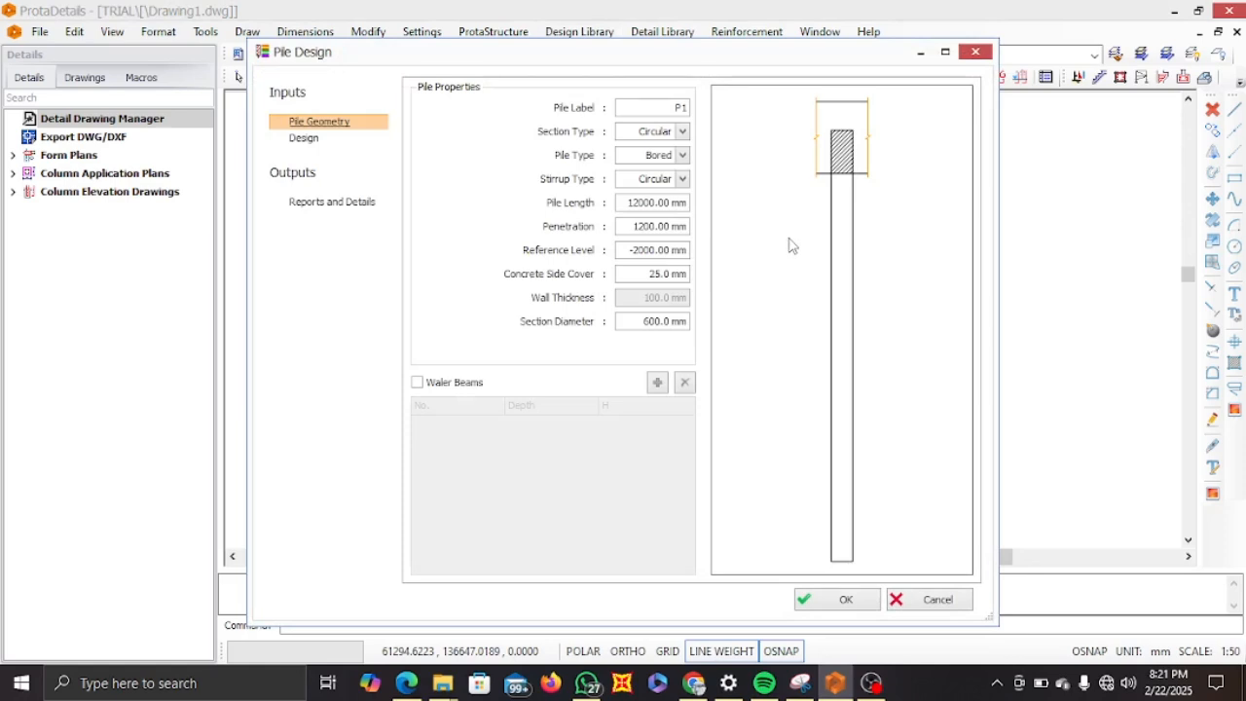
pyautogui.click(687, 203)
# Choose Bored as the pile type and Circular as the stirrup type.
pyautogui.click(682, 155)
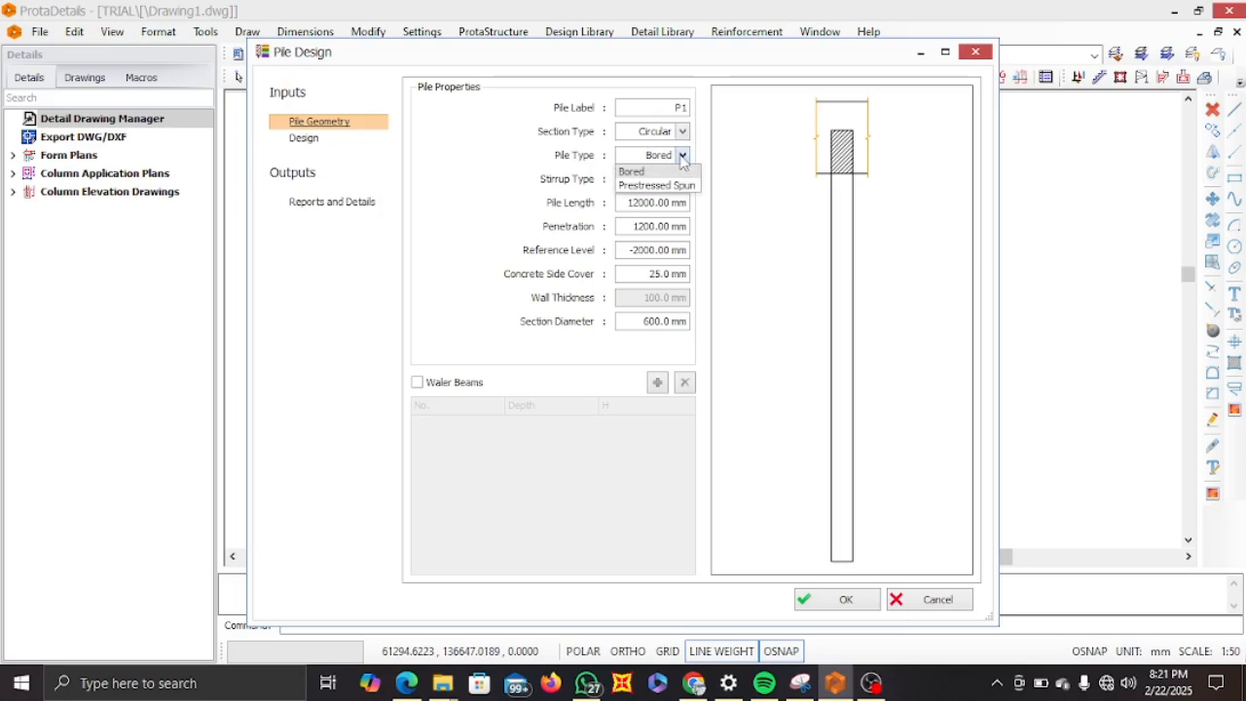
pyautogui.click(650, 173)
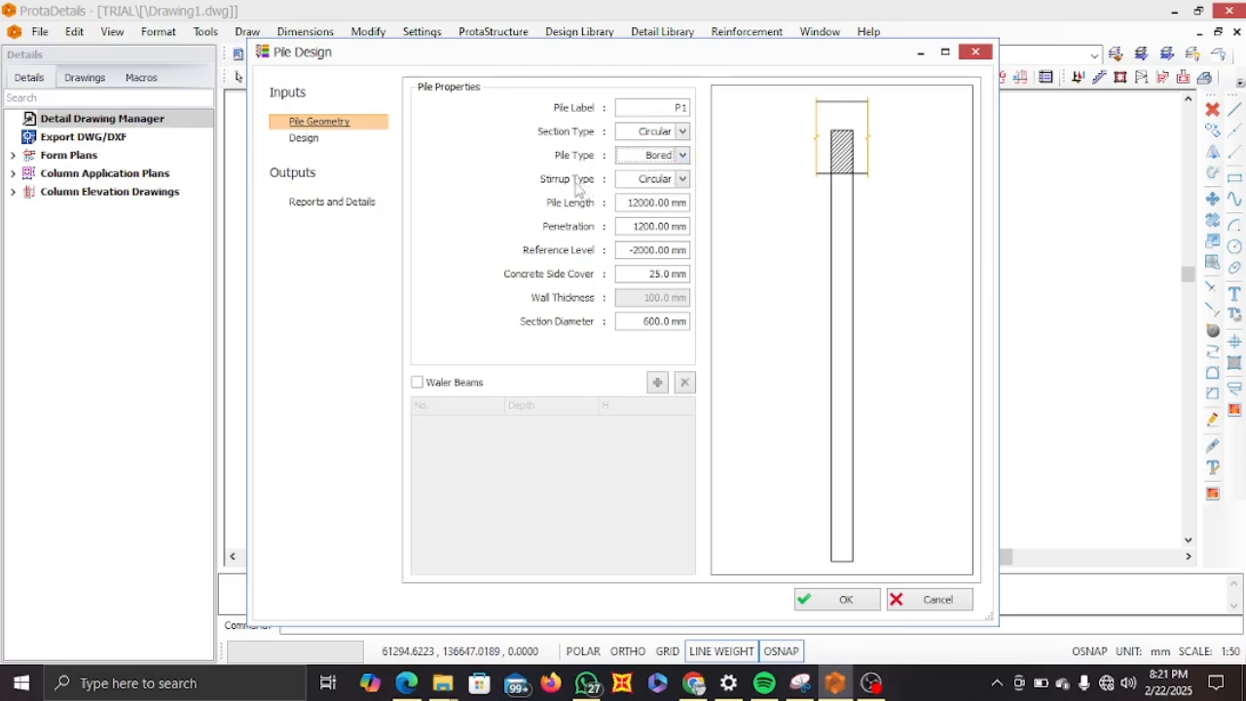
pyautogui.click(683, 179)
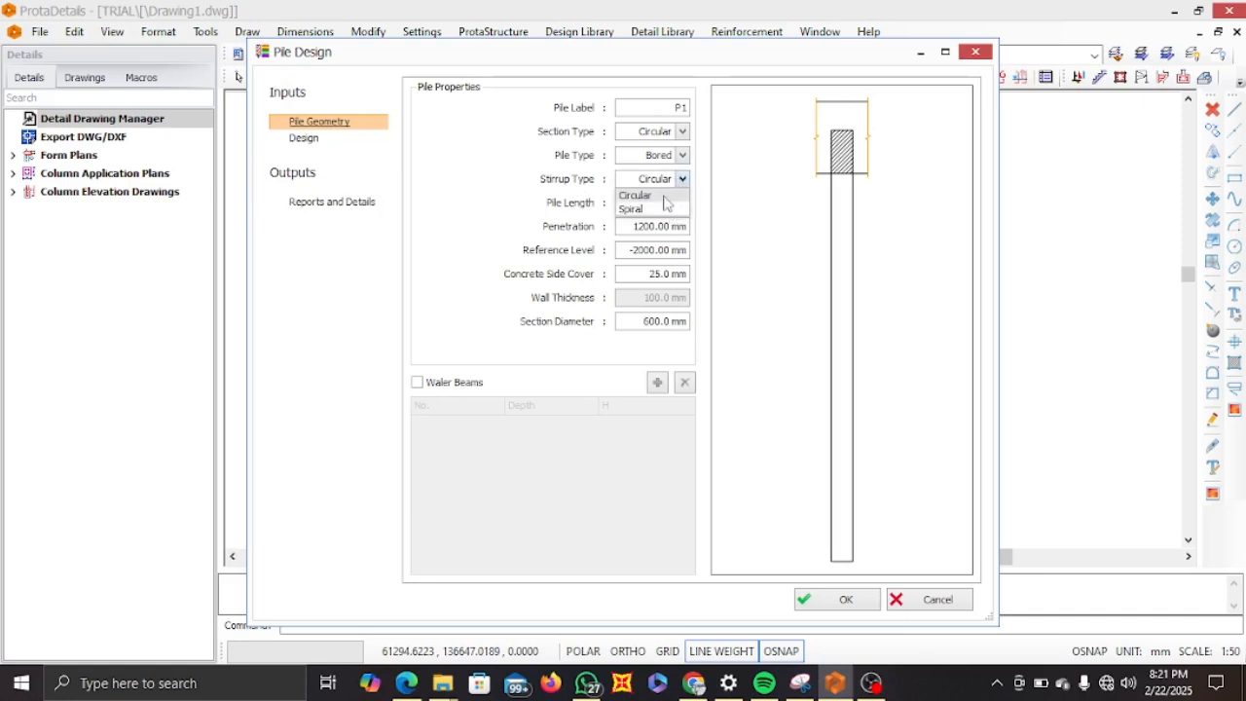
pyautogui.click(663, 196)
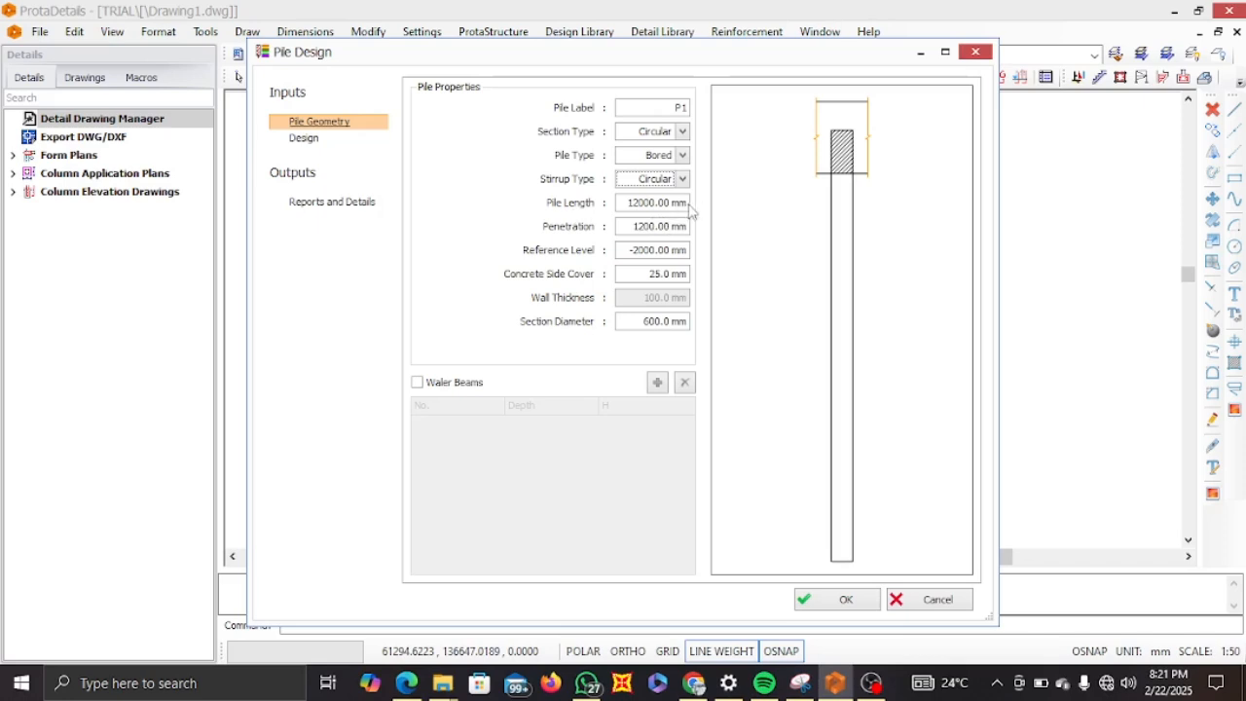
# Set the pile length to 6000 mm and the penetration to 200 mm.
pyautogui.doubleClick(629, 203)
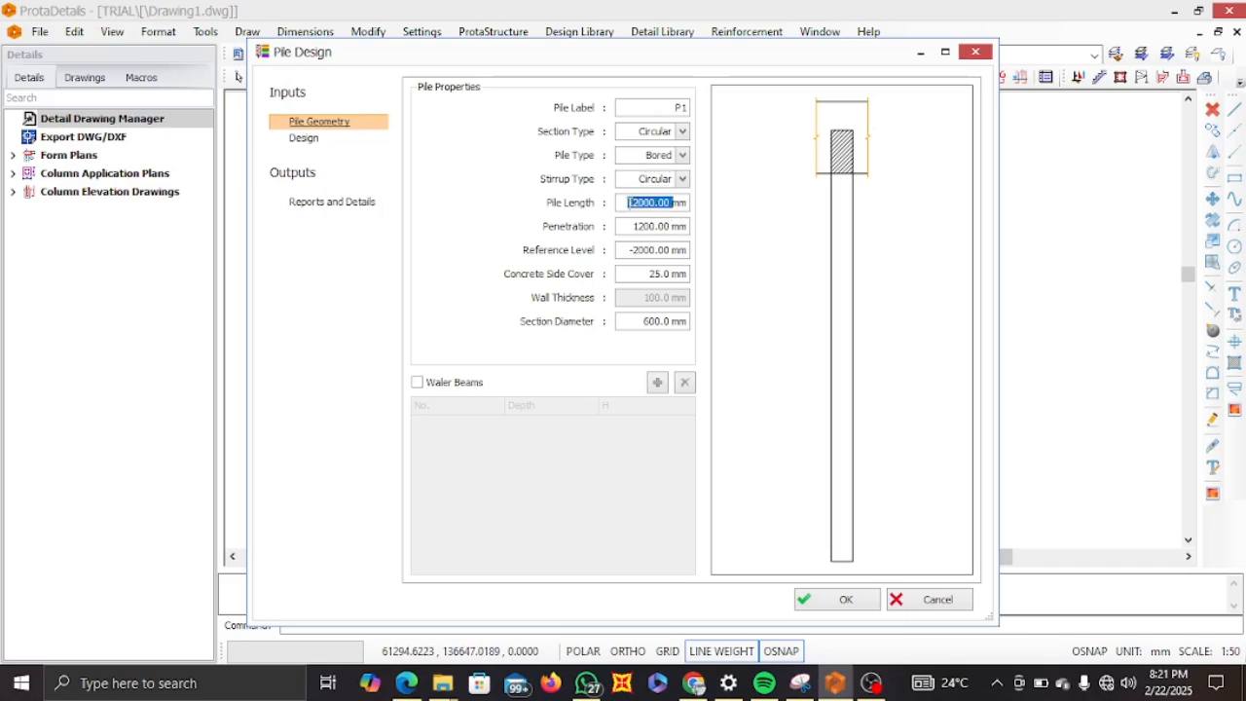
pyautogui.write('6')
pyautogui.moveTo(633, 227); pyautogui.dragTo(658, 232)
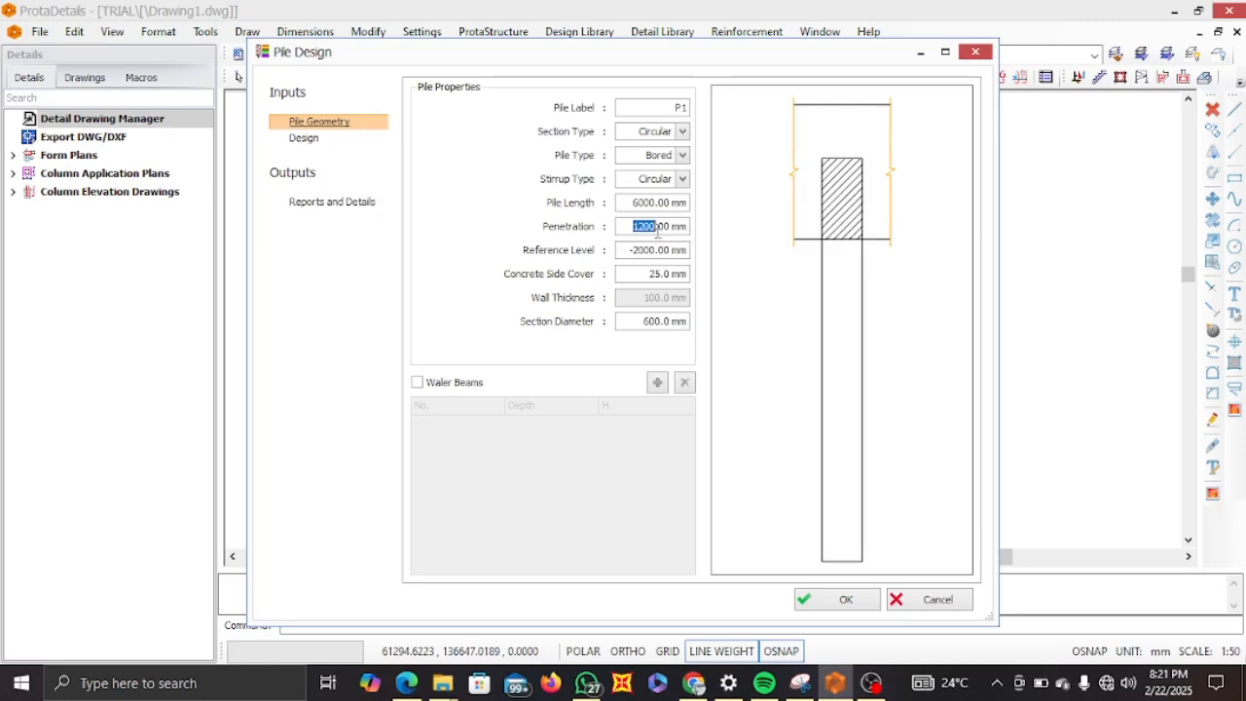
pyautogui.write('200')
# Set the reference level to 0 mm and the concrete side cover to 50 mm.
pyautogui.click(657, 251)
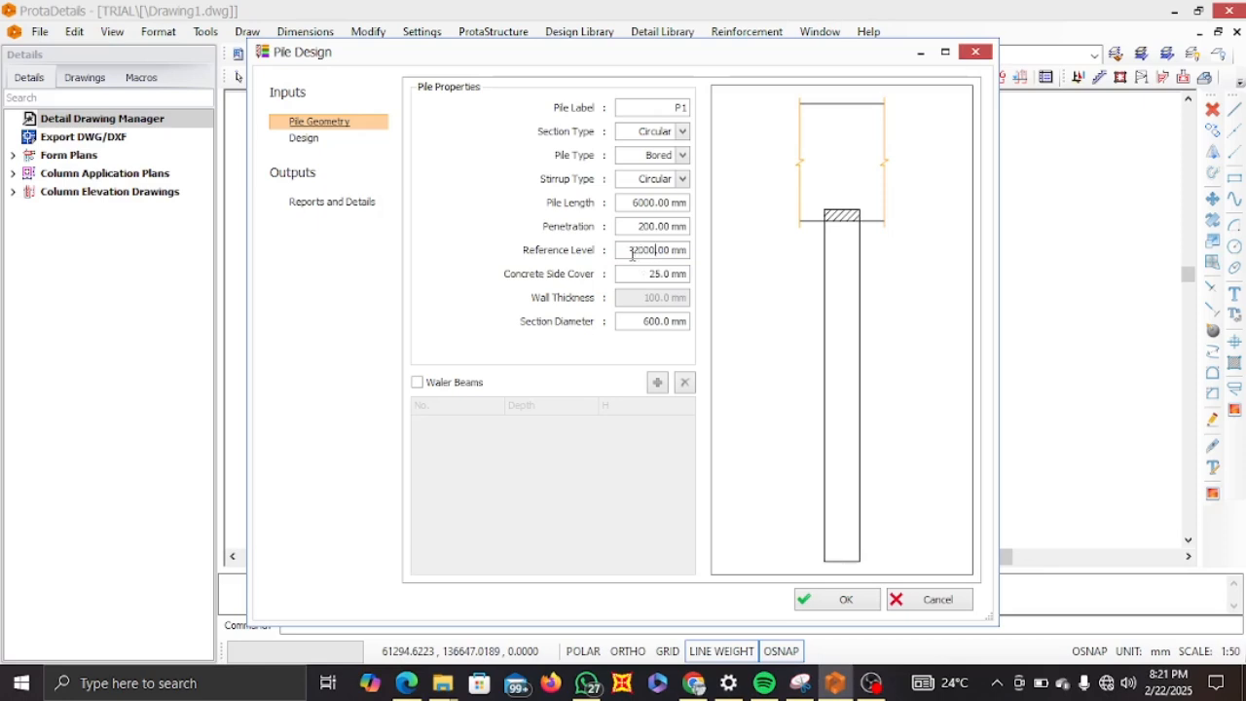
pyautogui.moveTo(628, 250); pyautogui.dragTo(659, 251)
pyautogui.write('-0')
pyautogui.click(651, 250)
pyautogui.press('BackSpace')
pyautogui.click(645, 273)
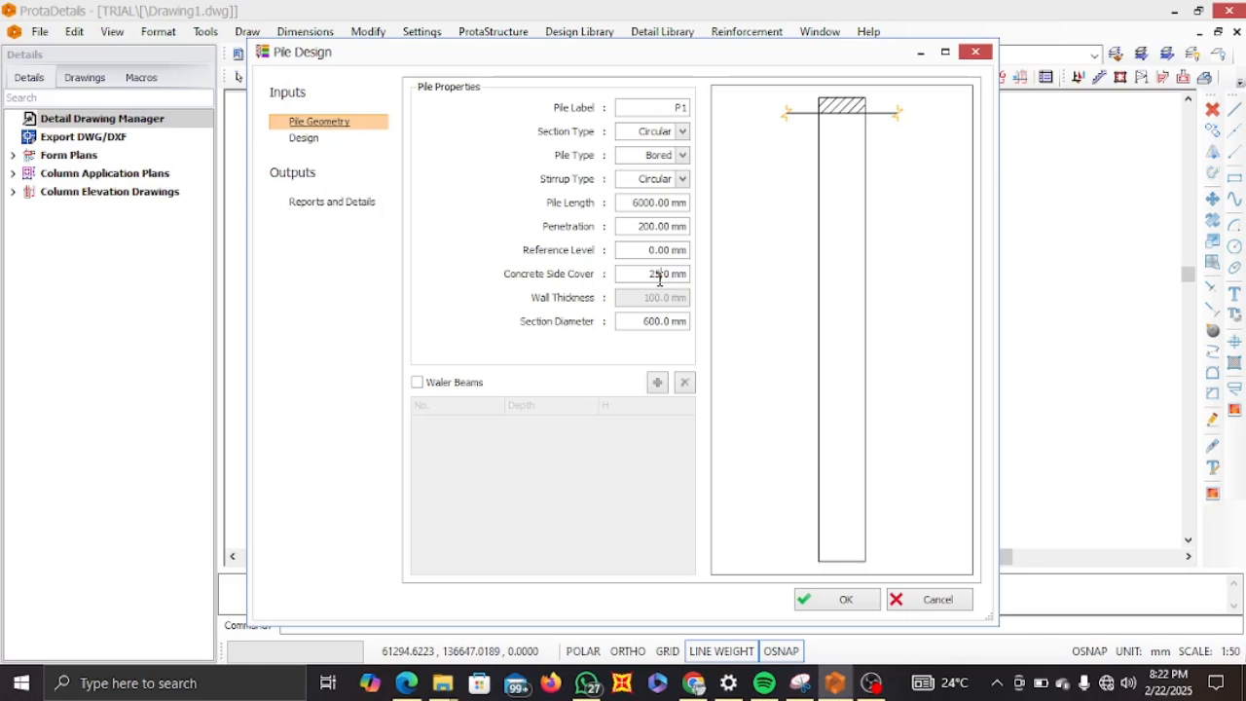
pyautogui.write('50')
# Switch to the Design inputs and enable the Working Load design option.
pyautogui.click(311, 142)
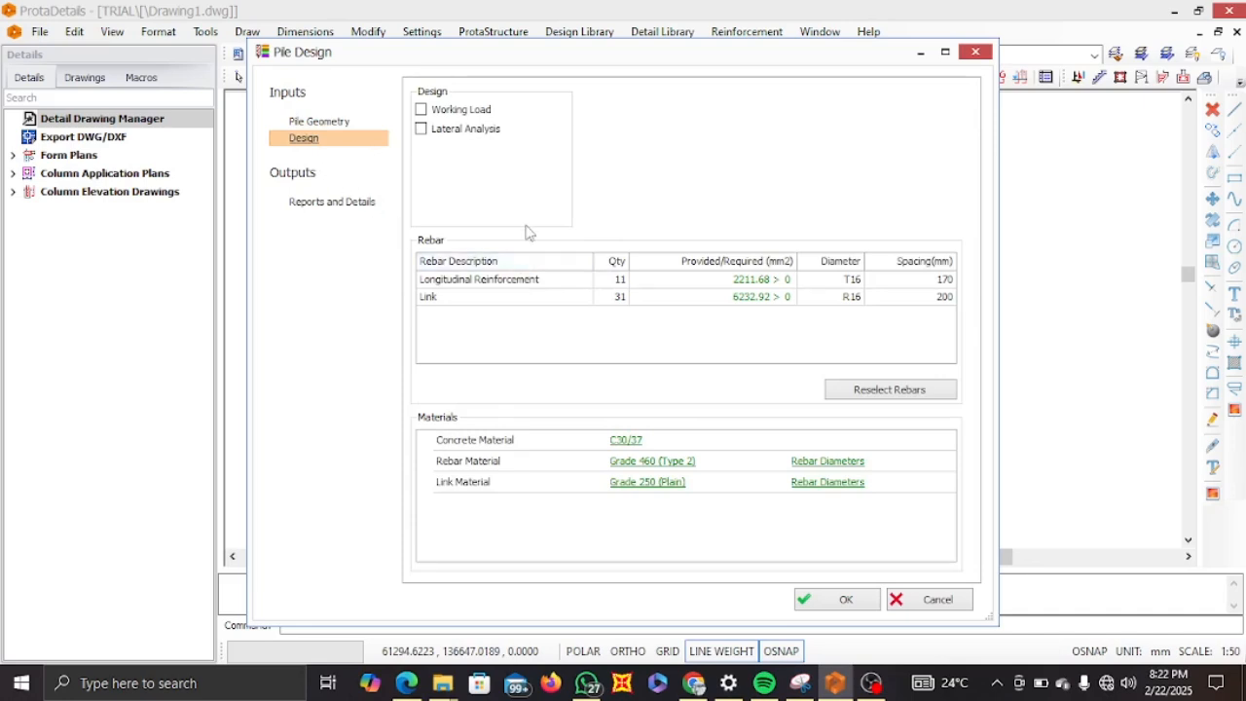
pyautogui.click(422, 110)
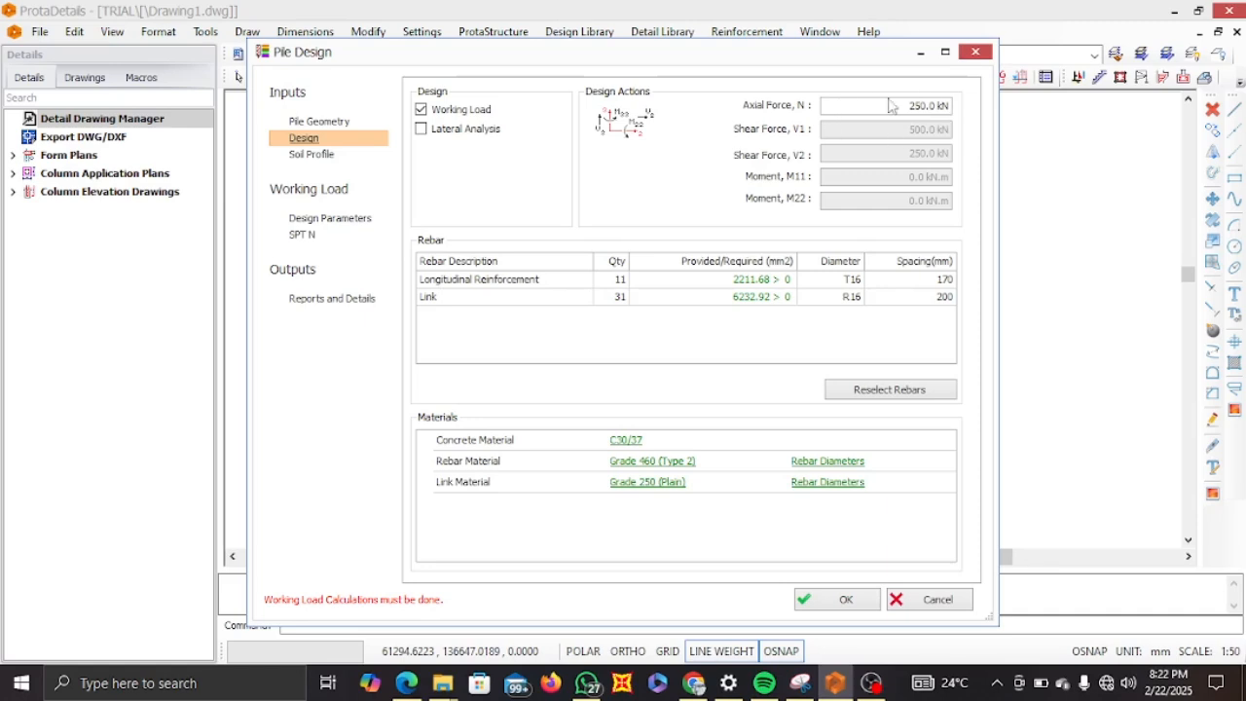
# Switch to the Windows Calculator app by searching for calc.
pyautogui.click(117, 682)
pyautogui.write('a')
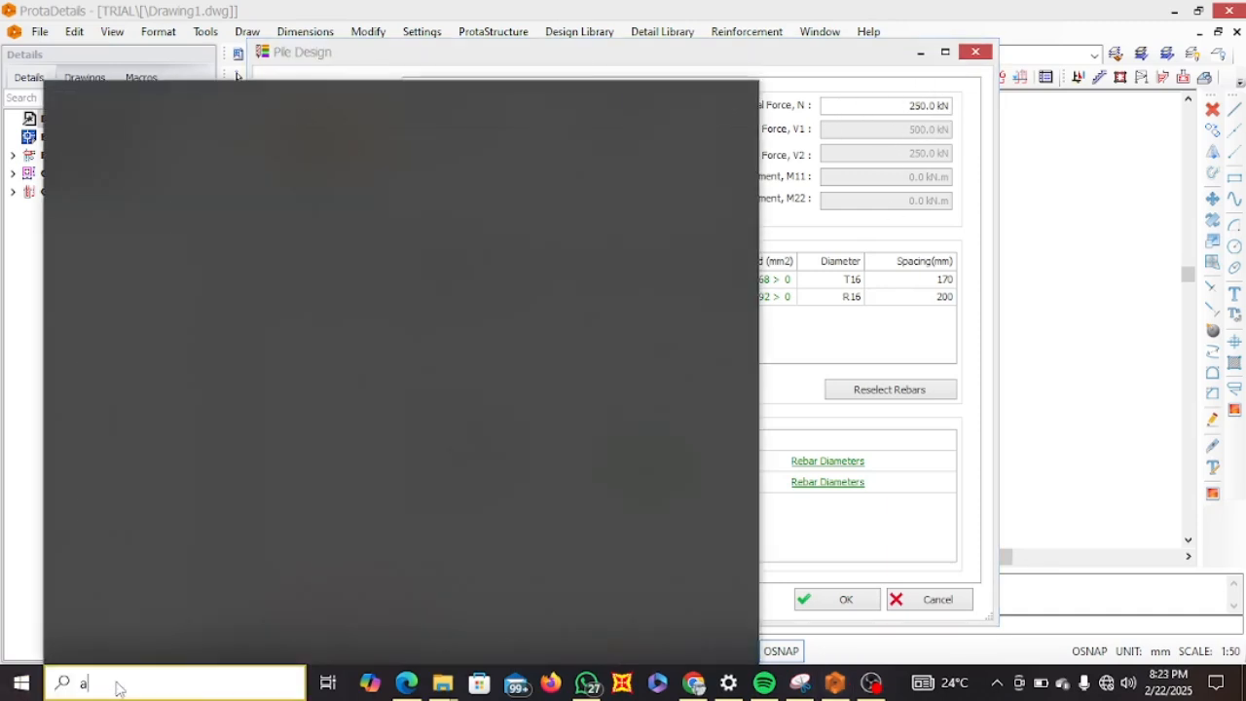
pyautogui.press('BackSpace')
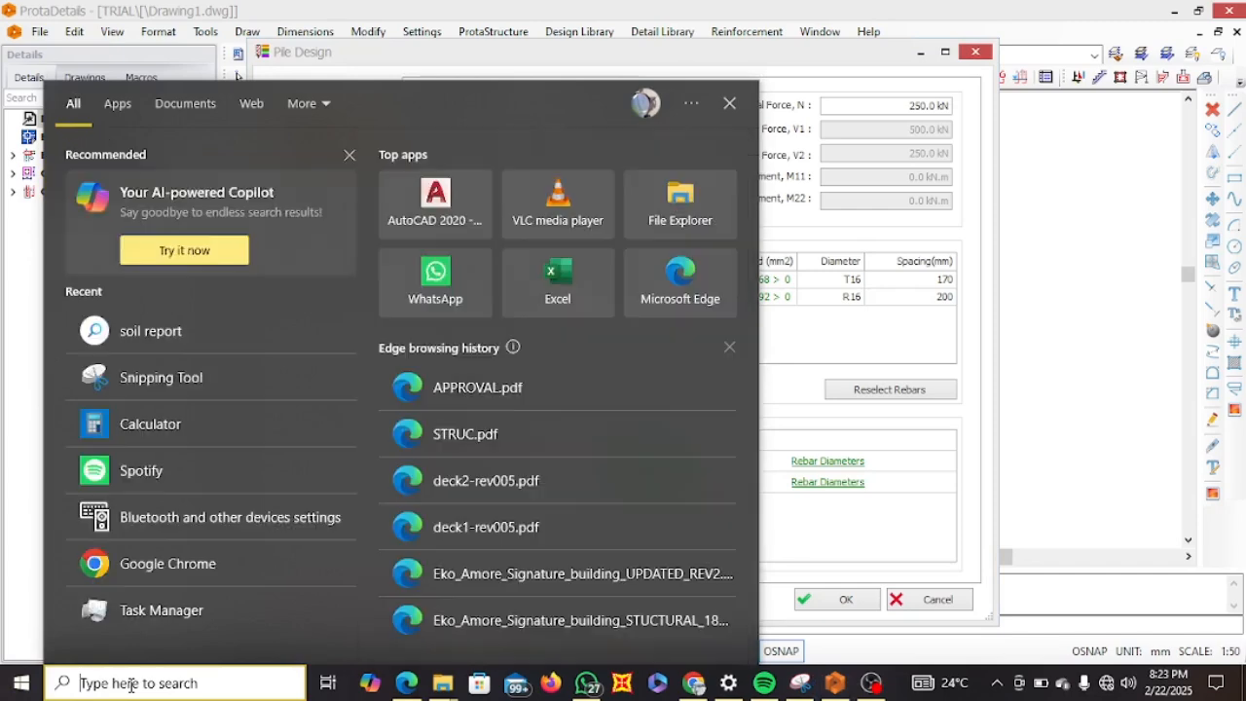
pyautogui.write('calc')
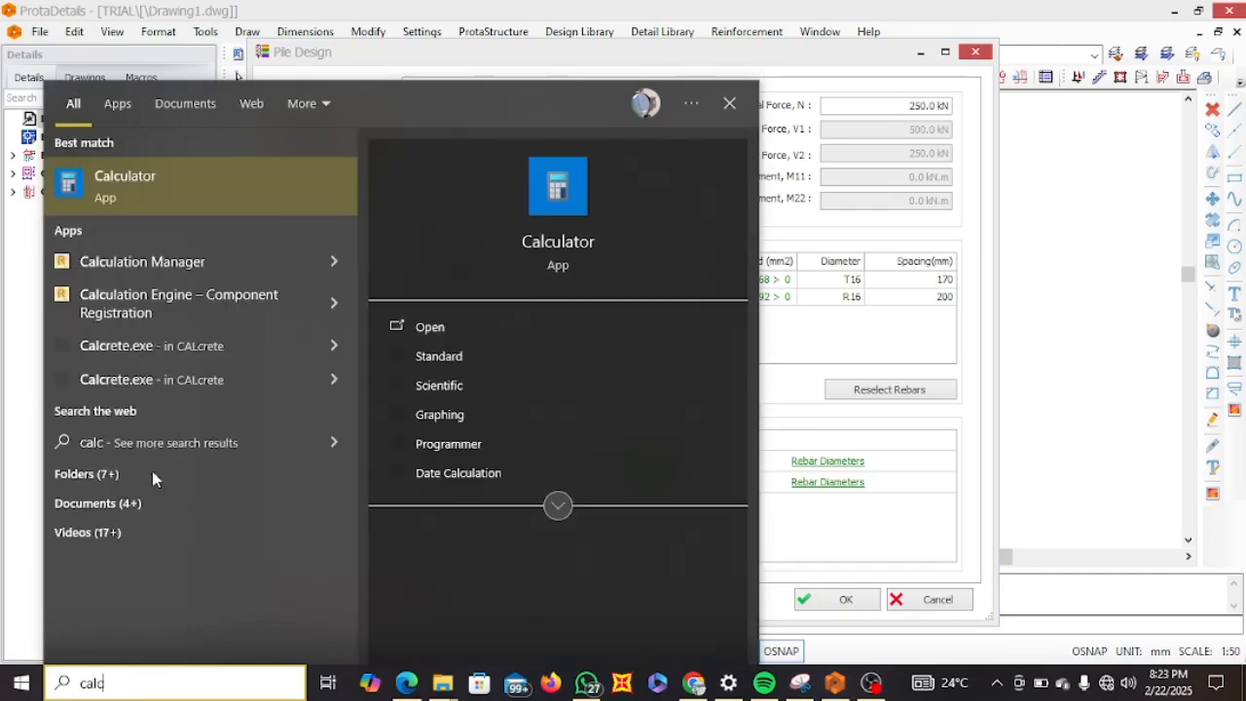
pyautogui.click(177, 181)
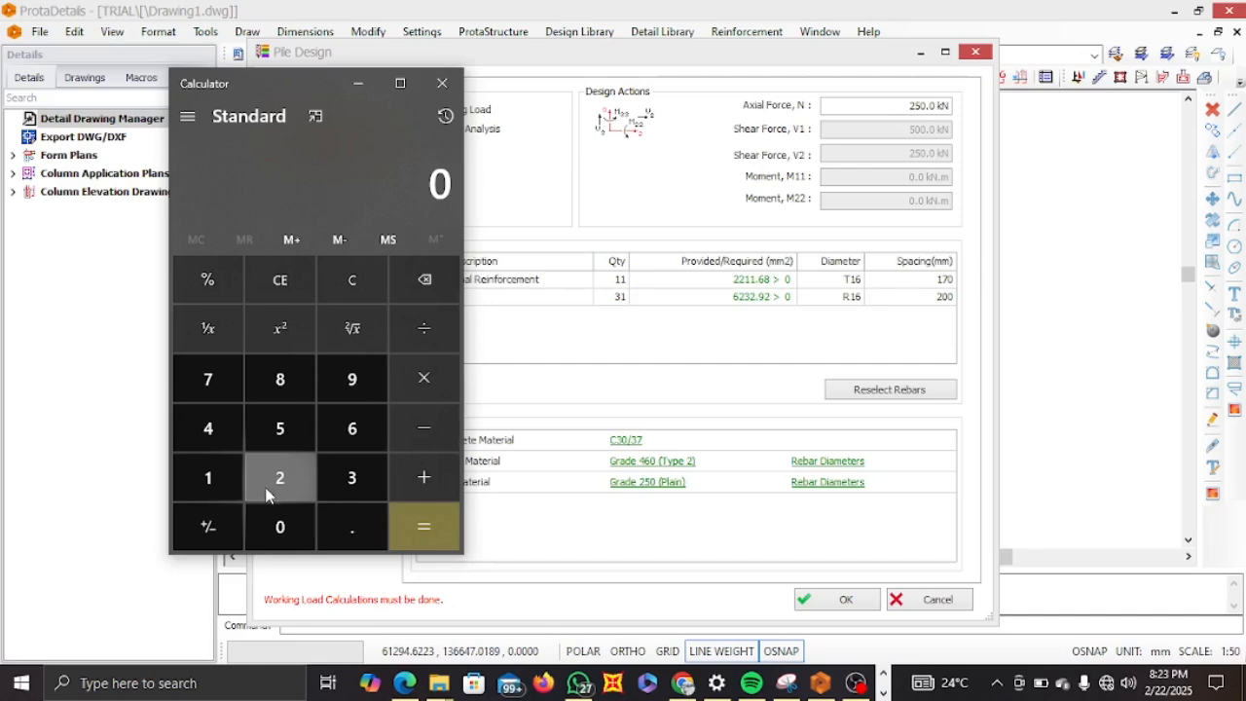
# Calculate 900 divided by 360 in the calculator.
pyautogui.click(351, 380)
pyautogui.doubleClick(280, 527)
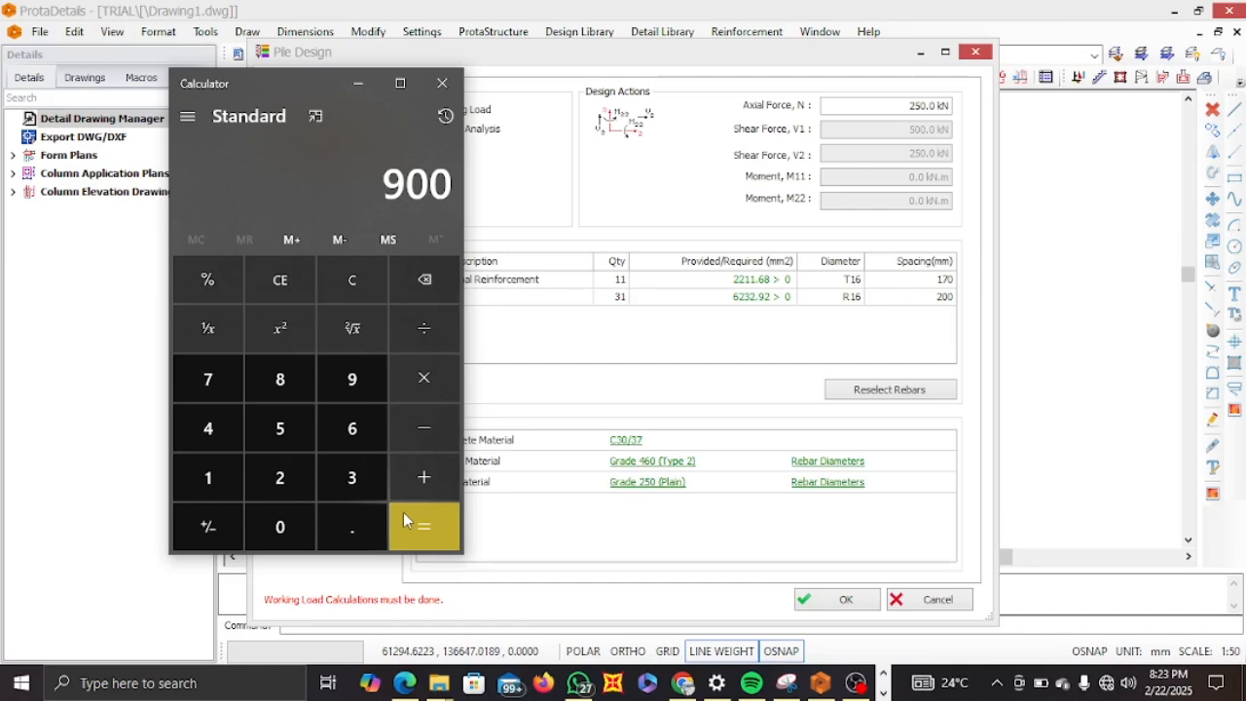
pyautogui.click(430, 337)
pyautogui.click(352, 472)
pyautogui.click(352, 433)
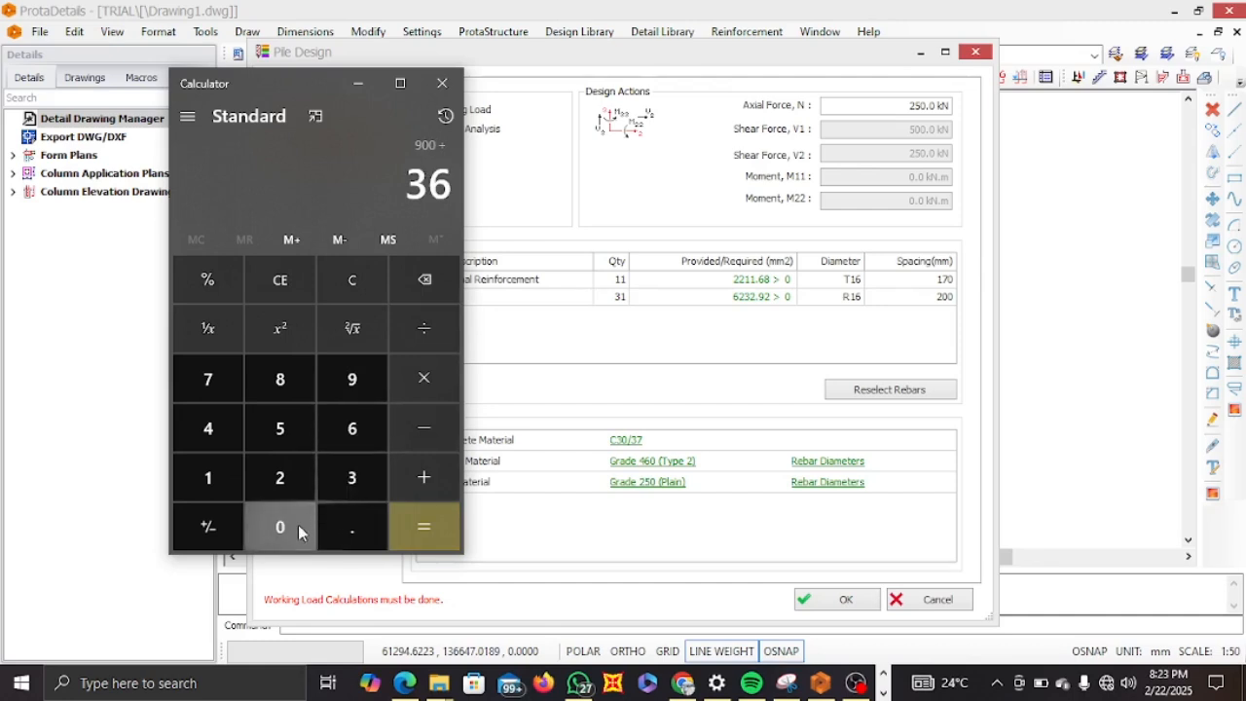
pyautogui.click(280, 523)
pyautogui.click(416, 521)
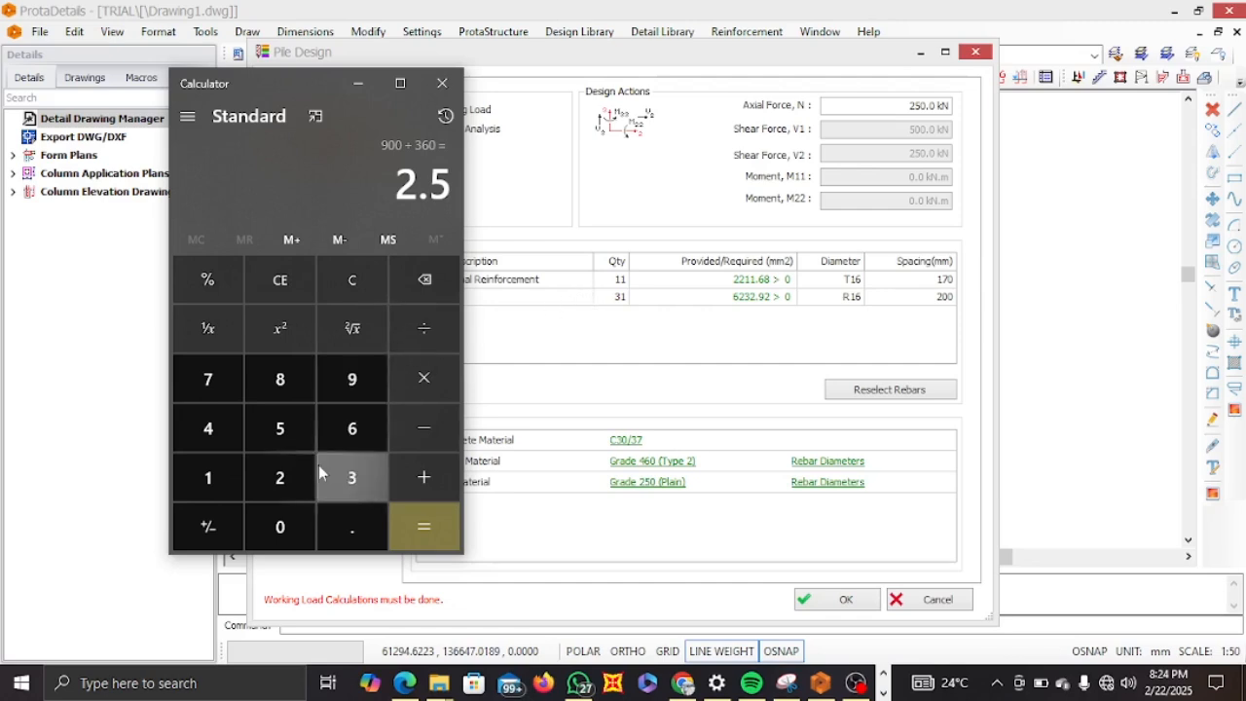
# Clear the calculator, calculate 900 divided by 3, and minimize the calculator.
pyautogui.click(345, 281)
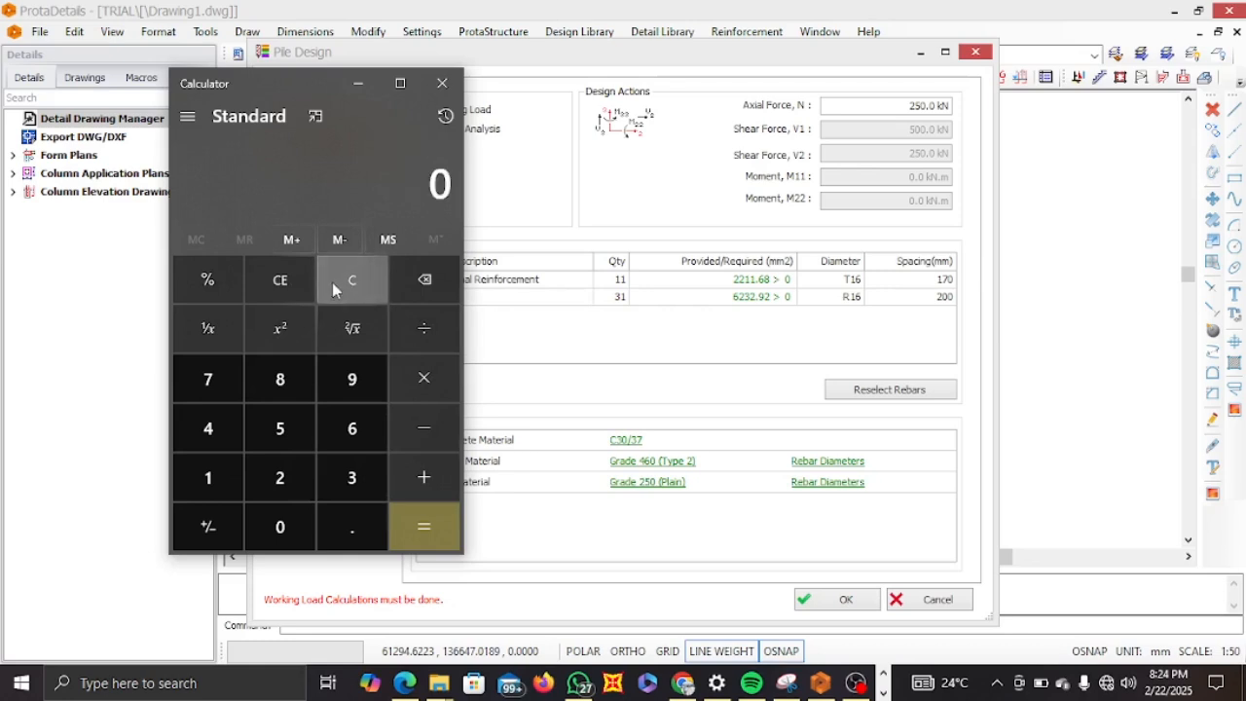
pyautogui.click(349, 379)
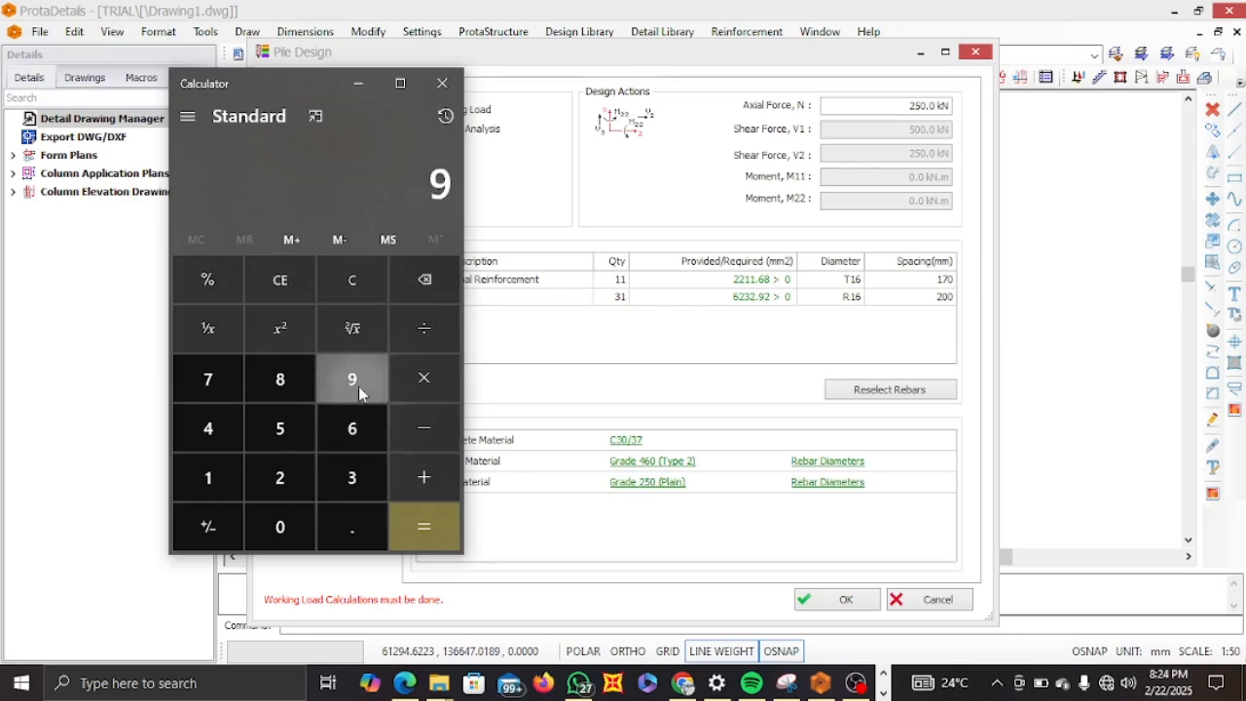
pyautogui.click(300, 523)
pyautogui.click(300, 522)
pyautogui.click(427, 335)
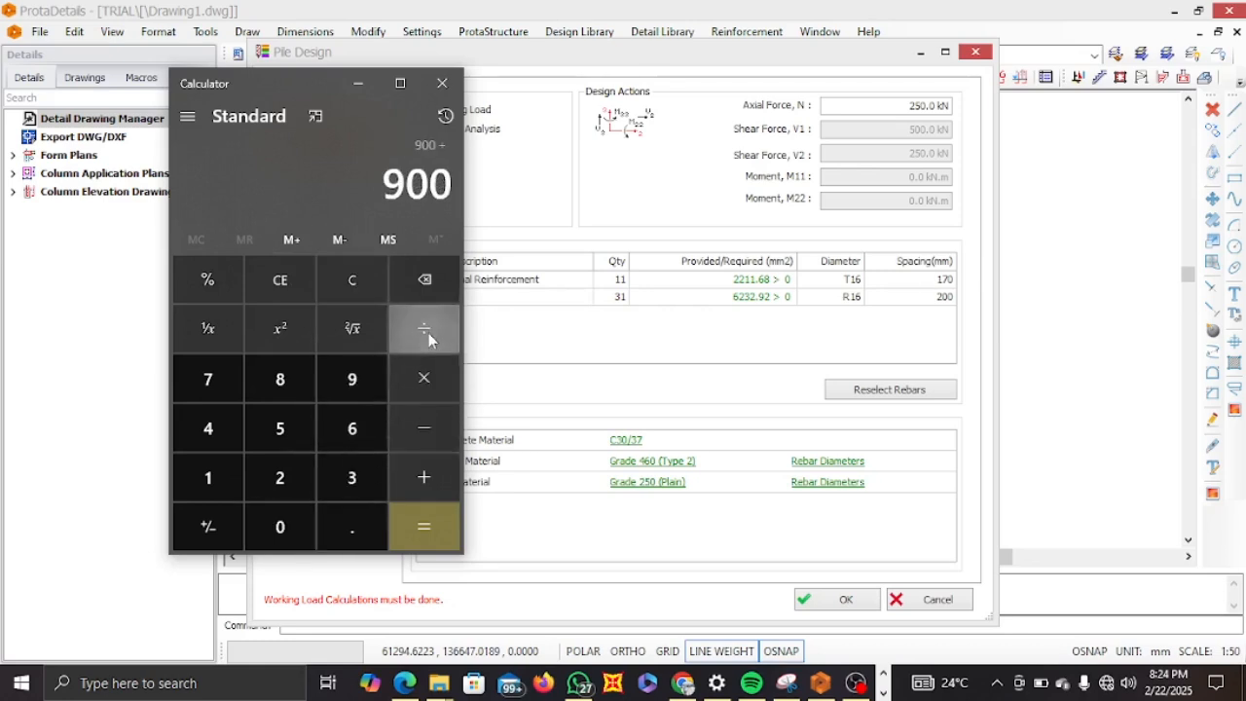
pyautogui.click(356, 489)
pyautogui.click(442, 524)
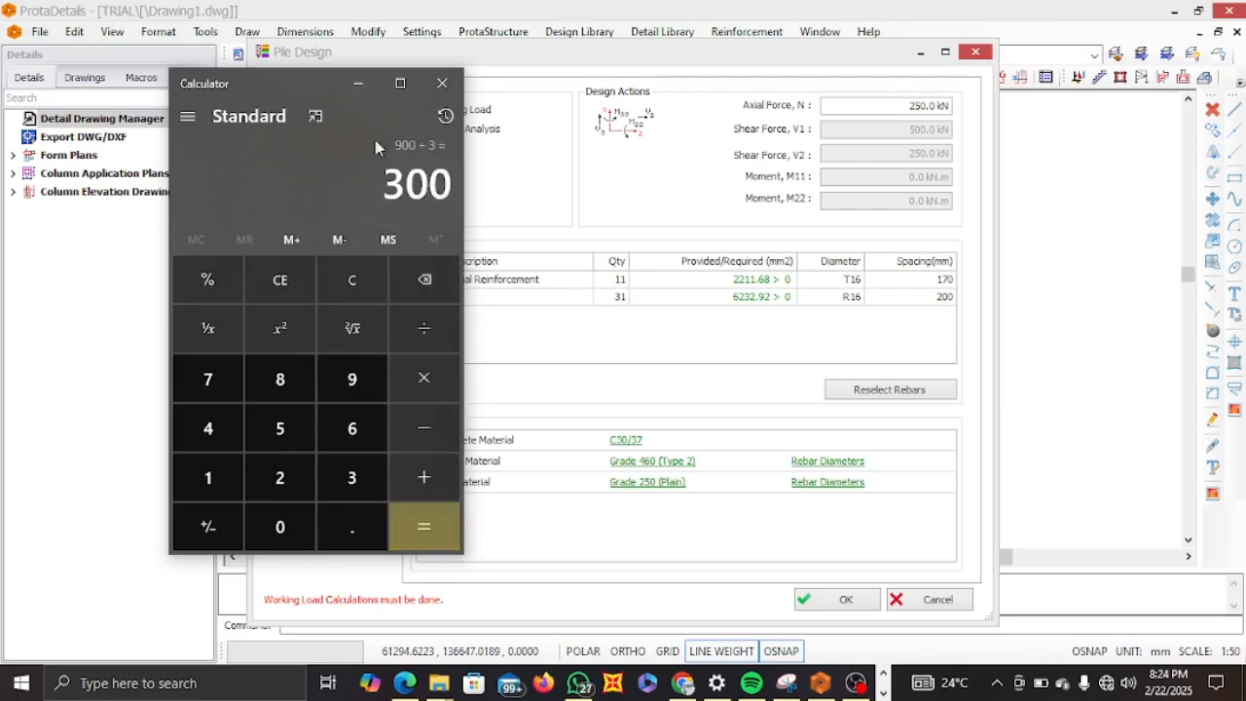
pyautogui.click(359, 84)
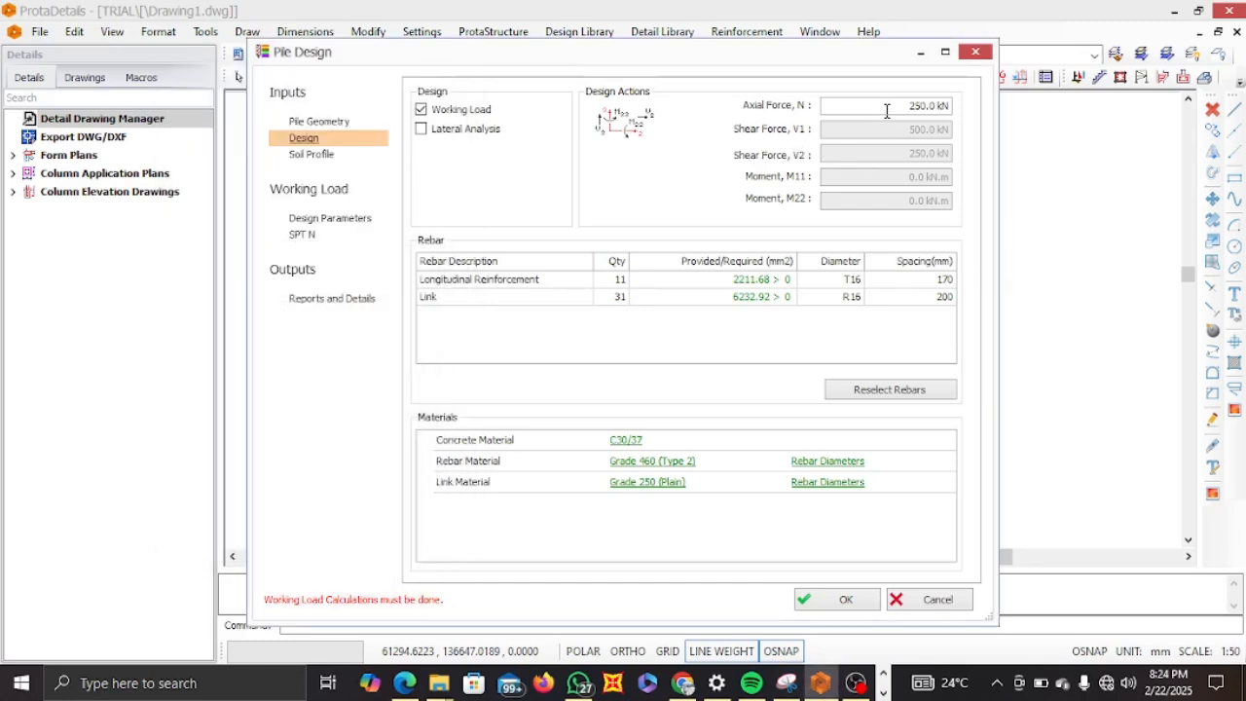
# Set the axial force N to 300 kN.
pyautogui.moveTo(898, 108); pyautogui.dragTo(938, 105)
pyautogui.write('4')
# Change the concrete material to C20/25.
pyautogui.click(628, 441)
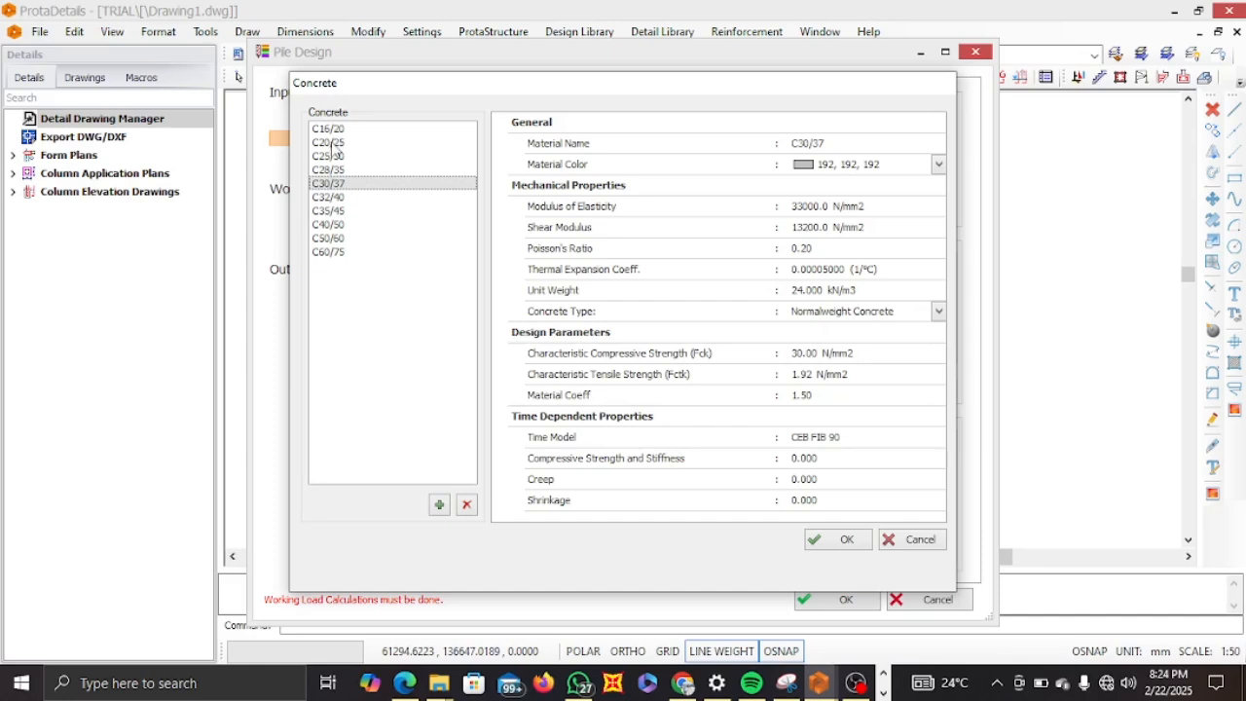
pyautogui.click(333, 144)
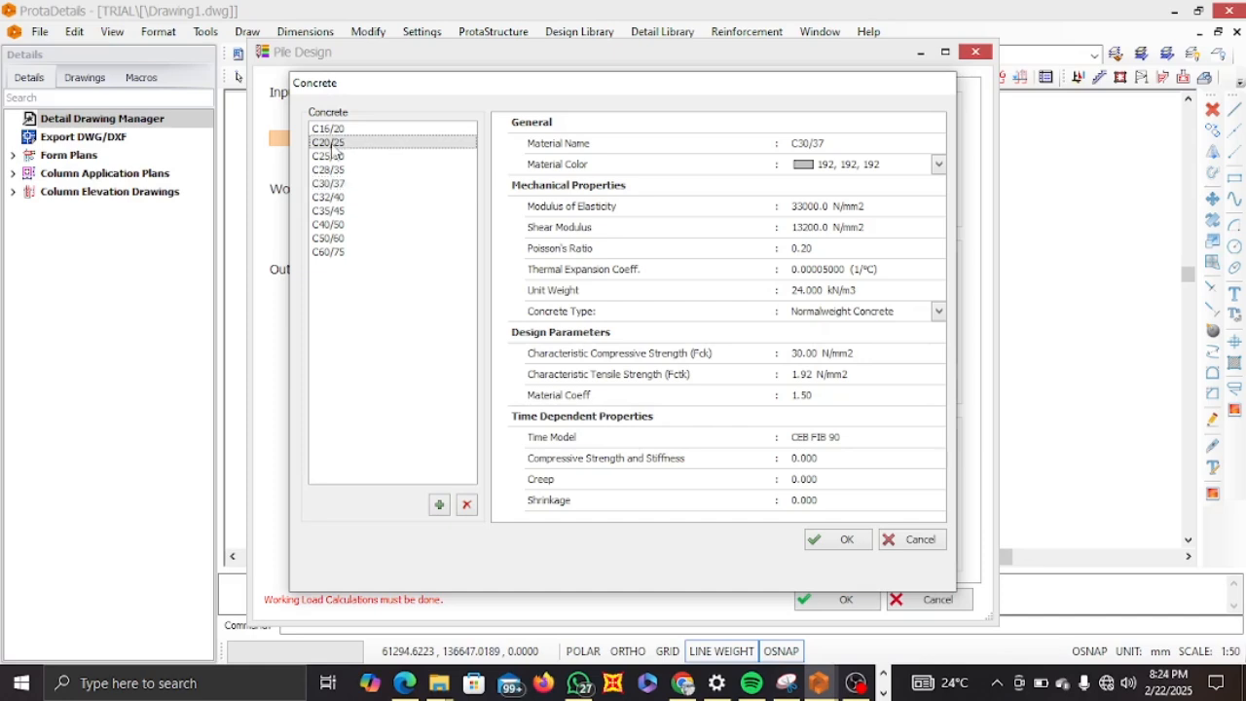
pyautogui.click(843, 542)
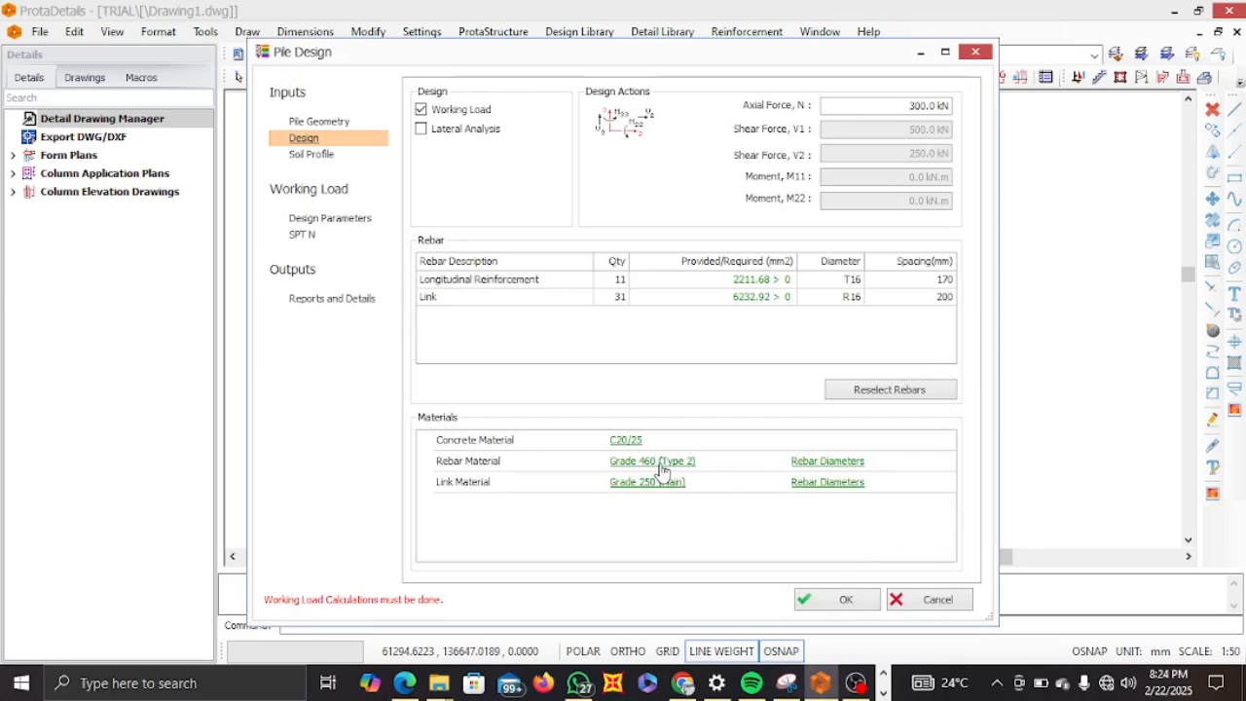
# Change the rebar material to Grade 410 (Type 2).
pyautogui.click(661, 470)
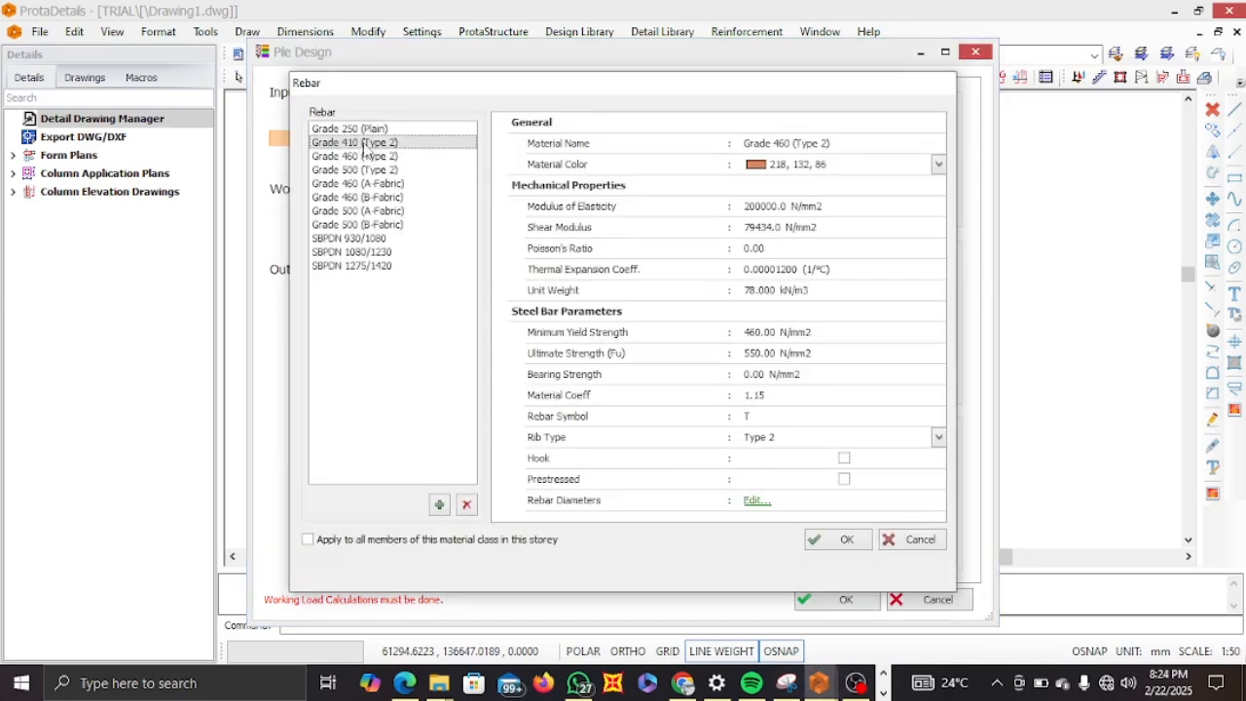
pyautogui.click(362, 143)
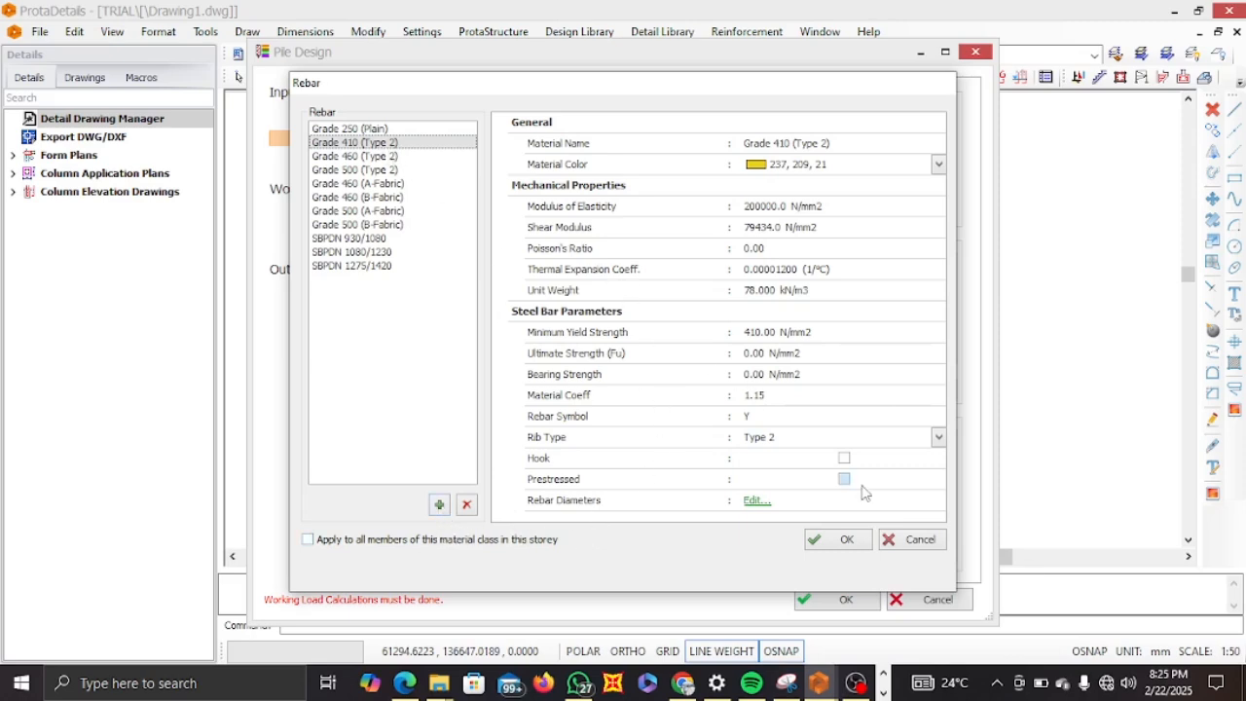
pyautogui.click(821, 542)
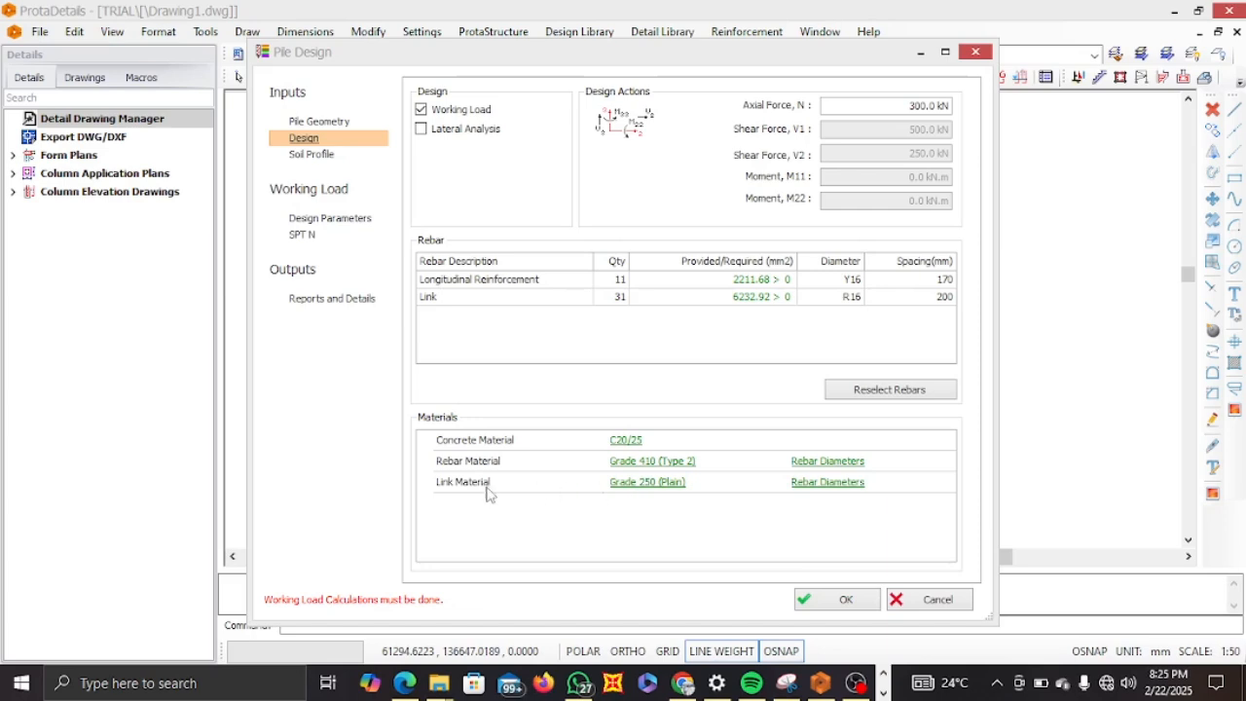
# Change the link material to Grade 410 (Type 2), applying it to all members of this material class in the storey.
pyautogui.click(640, 487)
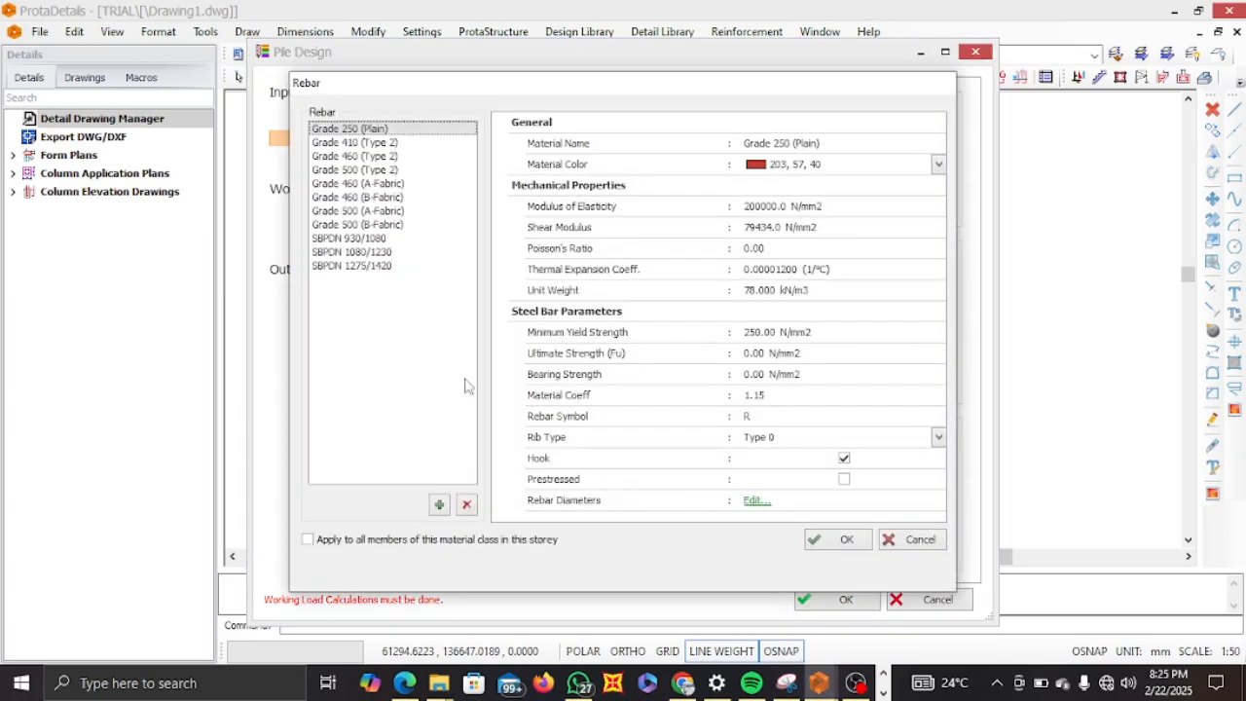
pyautogui.click(392, 143)
pyautogui.click(307, 539)
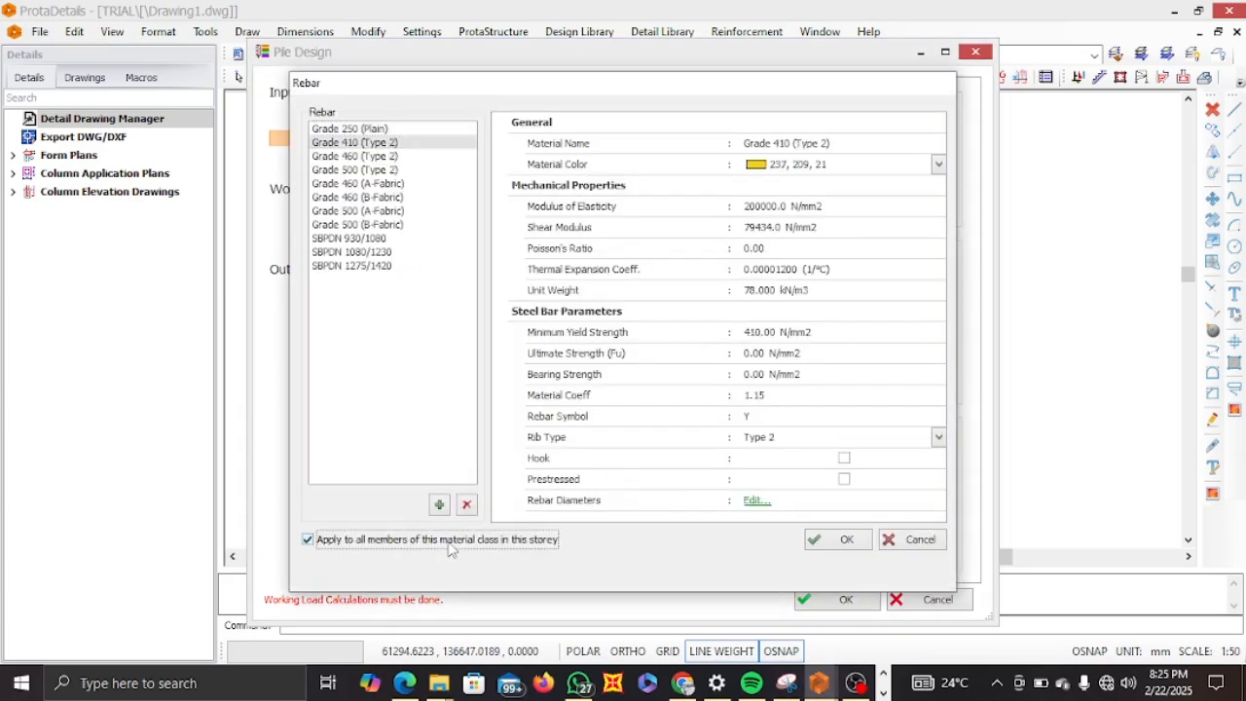
pyautogui.click(837, 541)
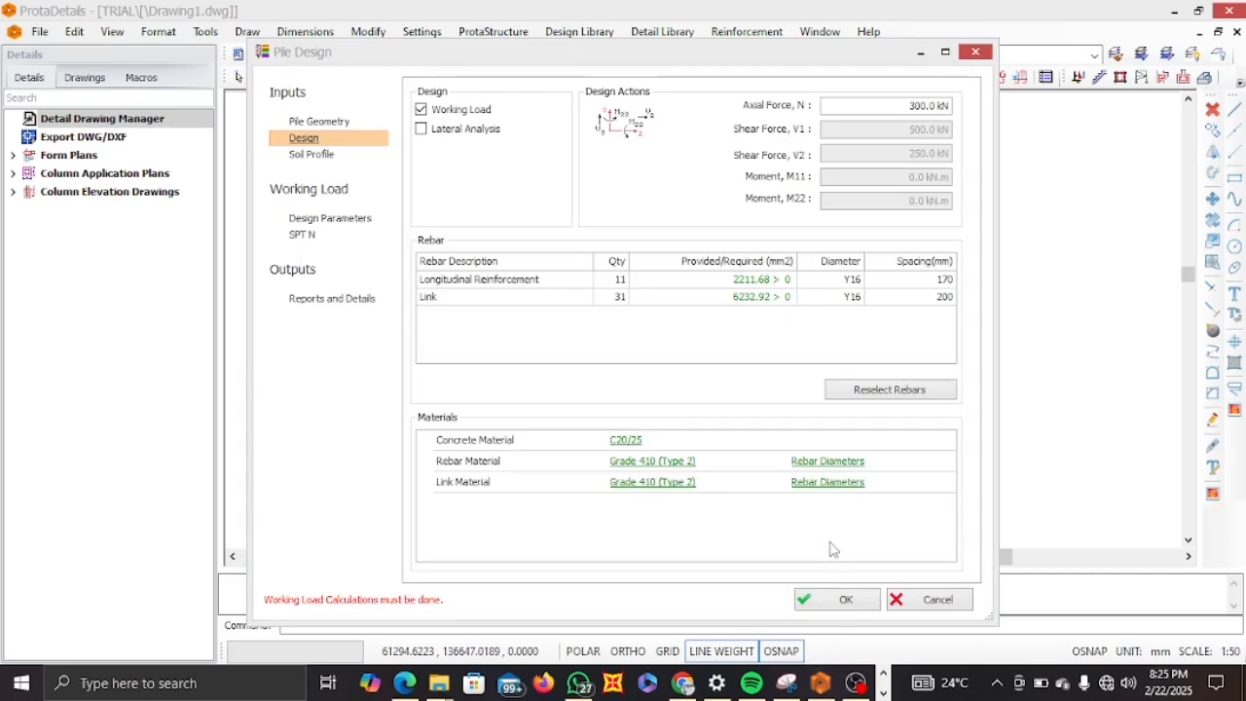
# Open the rebar diameter table for Grade 410 (Type 2) and untick the 10, 13, 25 and 32 mm bars in the first member column.
pyautogui.click(828, 466)
pyautogui.click(826, 466)
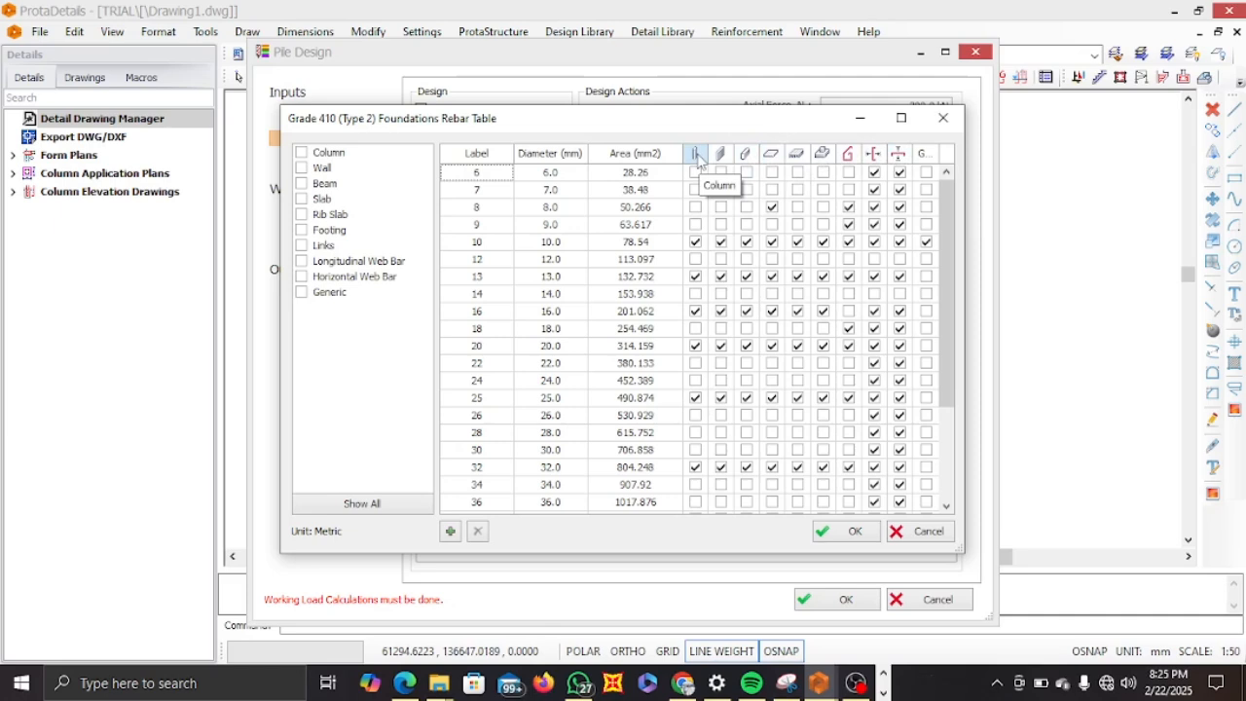
pyautogui.click(695, 242)
pyautogui.click(695, 277)
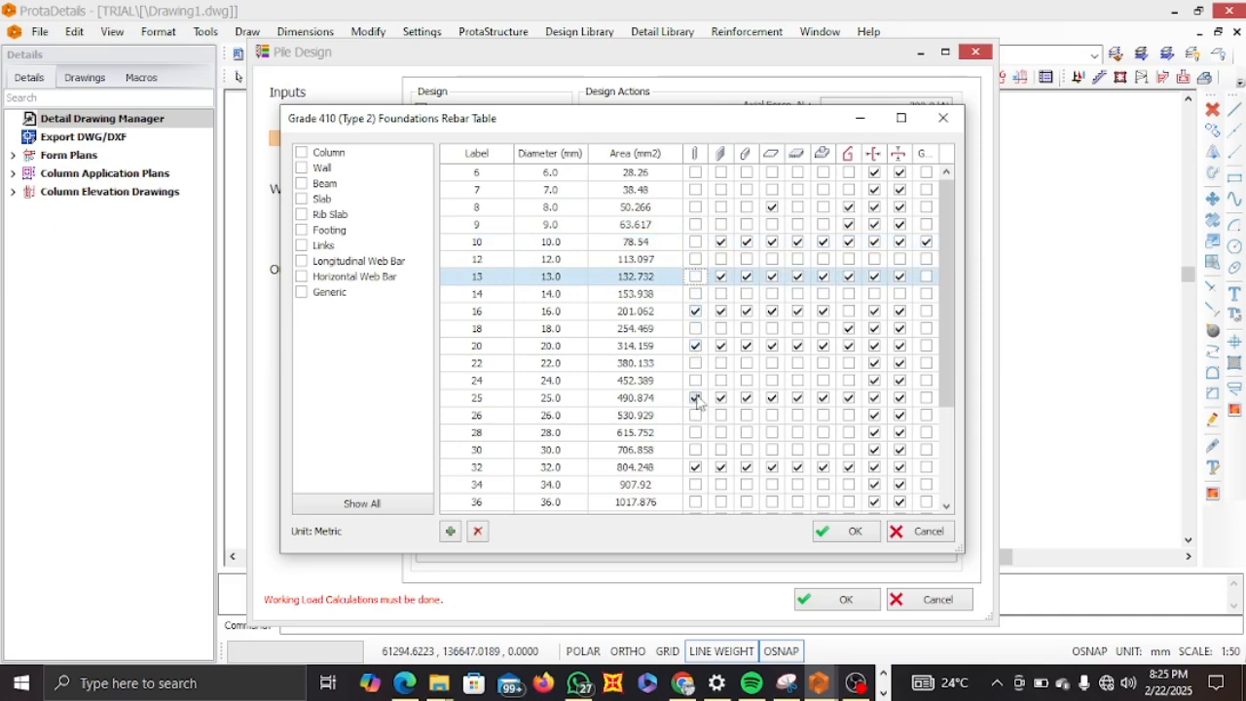
pyautogui.click(695, 398)
pyautogui.click(695, 467)
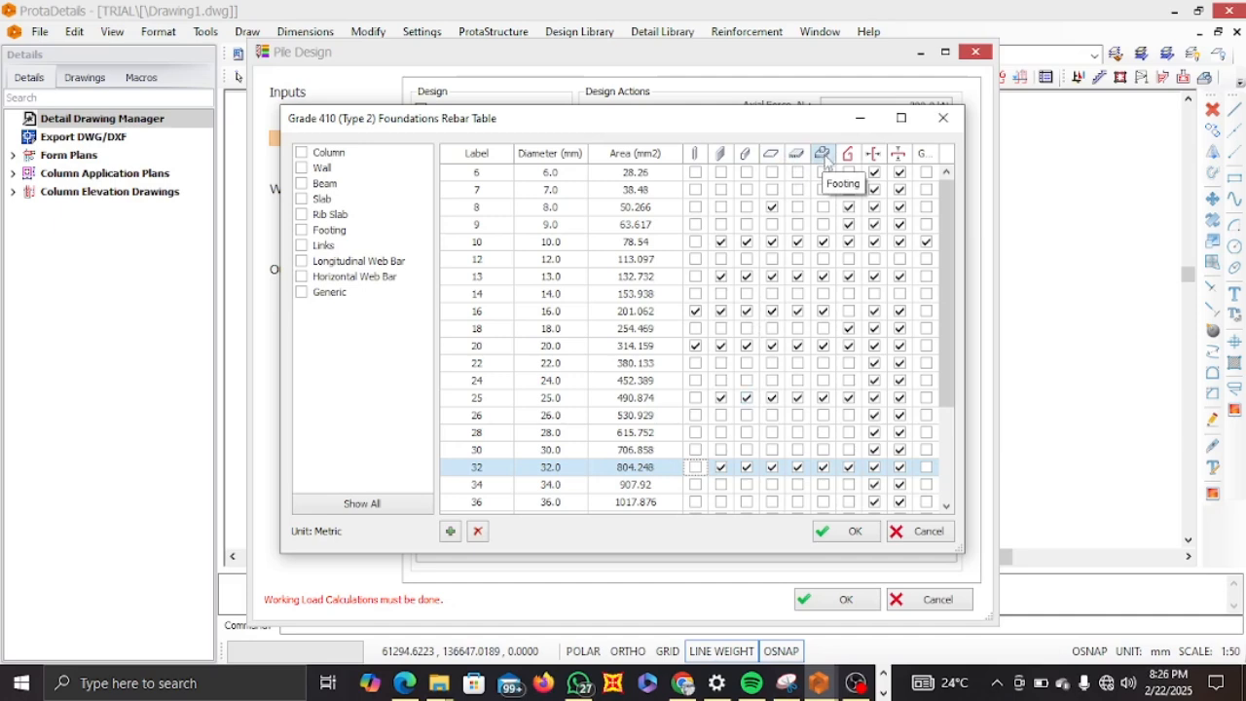
# Untick the 13, 10, 25 and 32 mm bars in the Footing column of the rebar table.
pyautogui.click(824, 276)
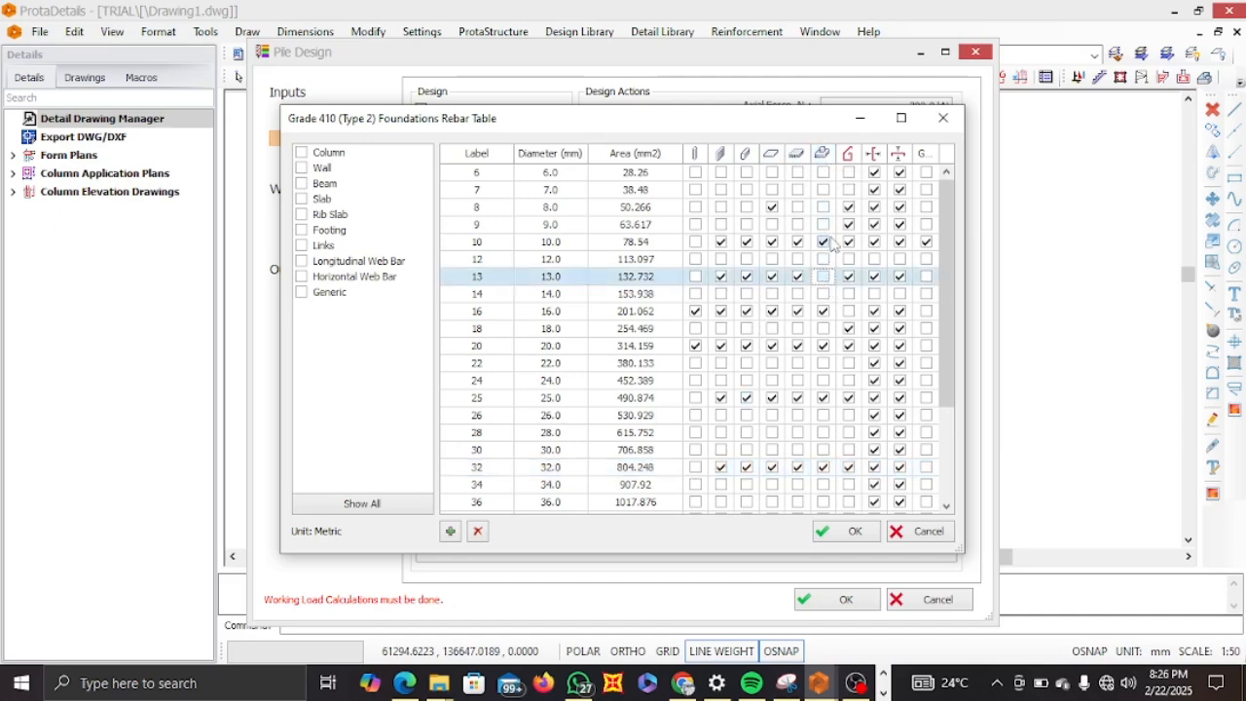
pyautogui.click(827, 243)
pyautogui.click(825, 398)
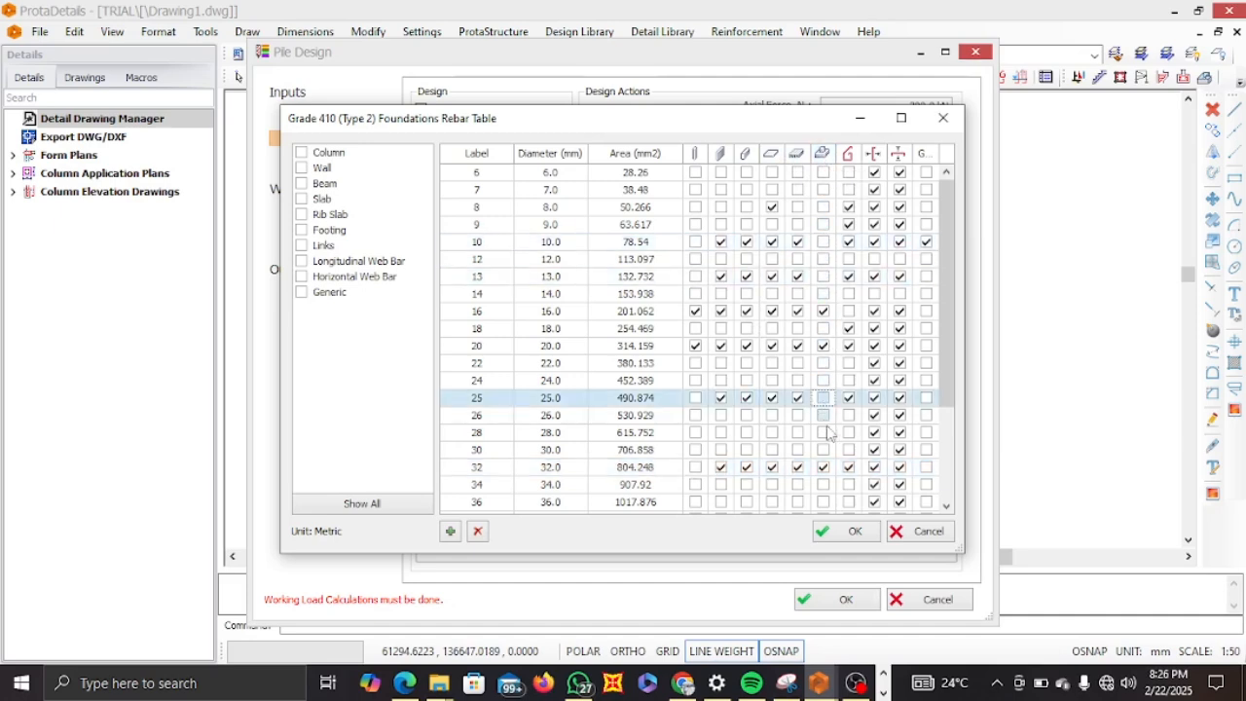
pyautogui.click(825, 467)
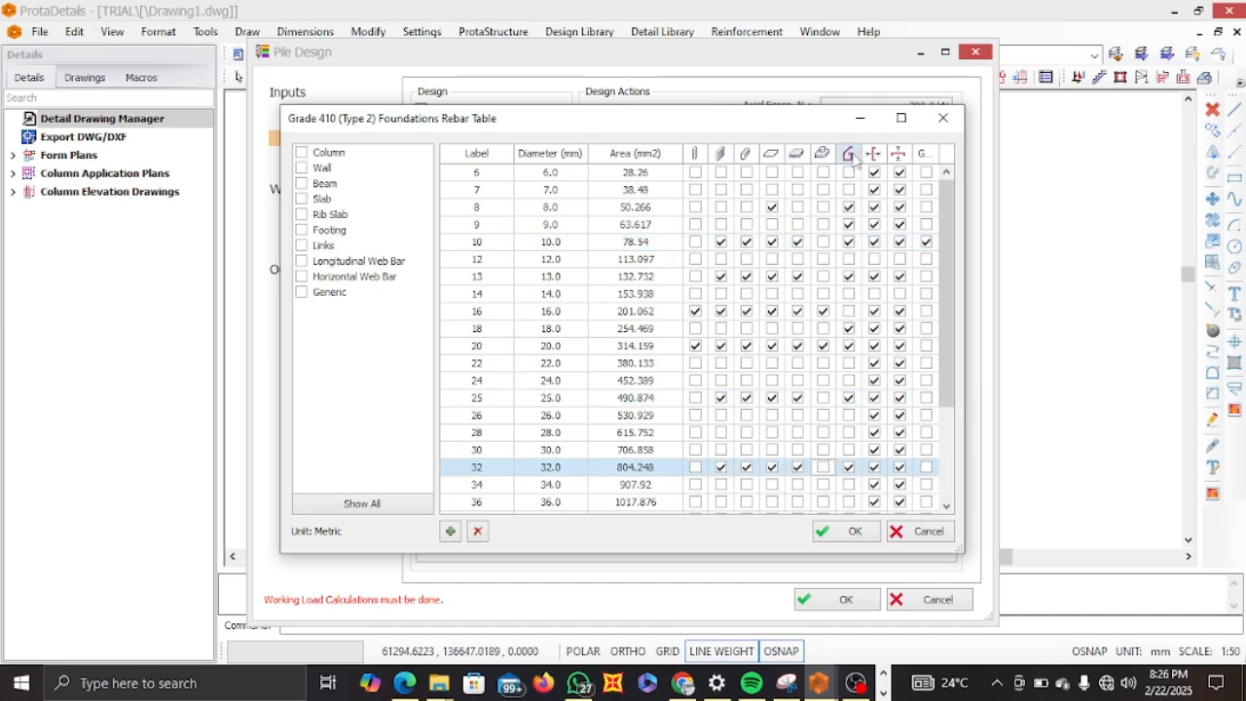
# Untick the 8, 9, 13, 18, 20, 25 and 32 mm bars in the next member column and confirm the rebar table.
pyautogui.click(849, 207)
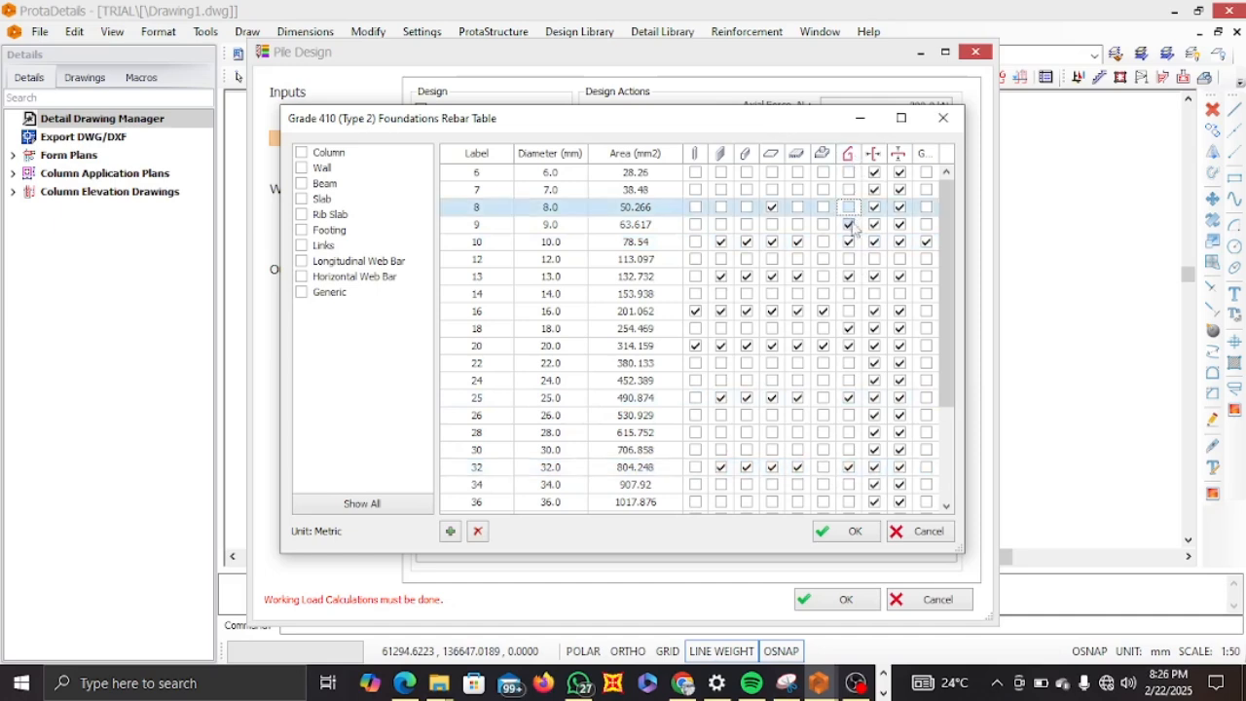
pyautogui.click(849, 225)
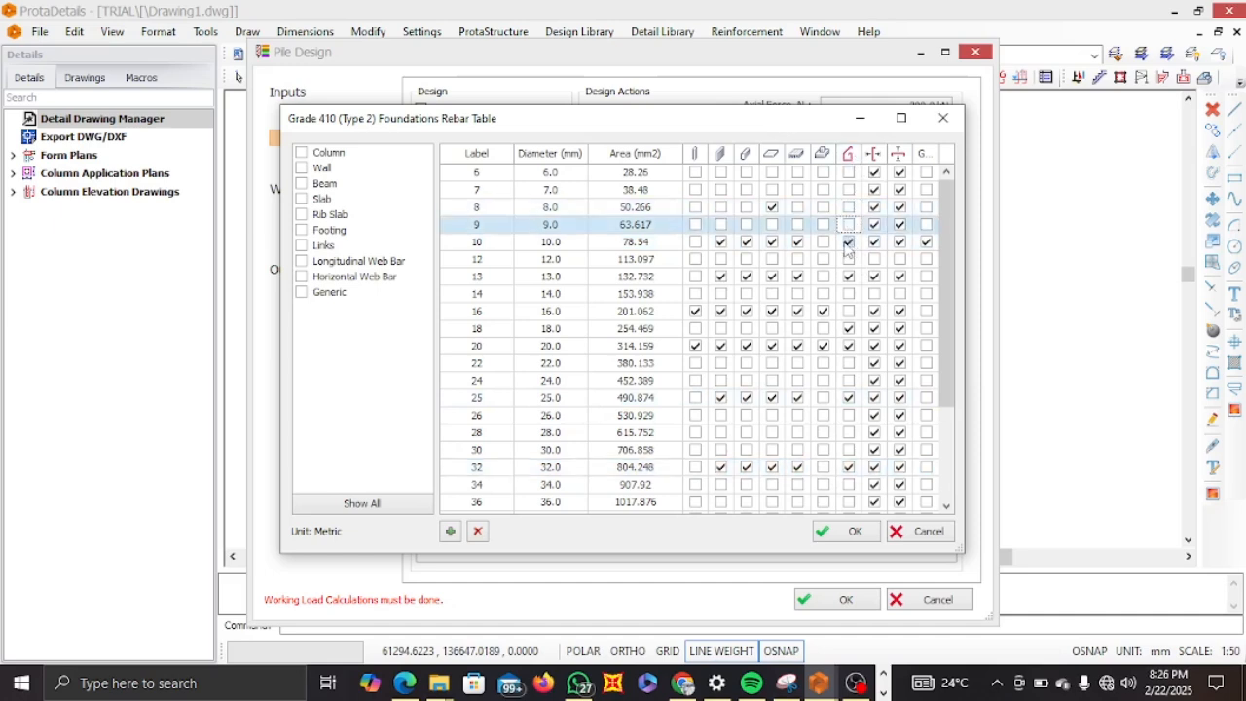
pyautogui.click(849, 277)
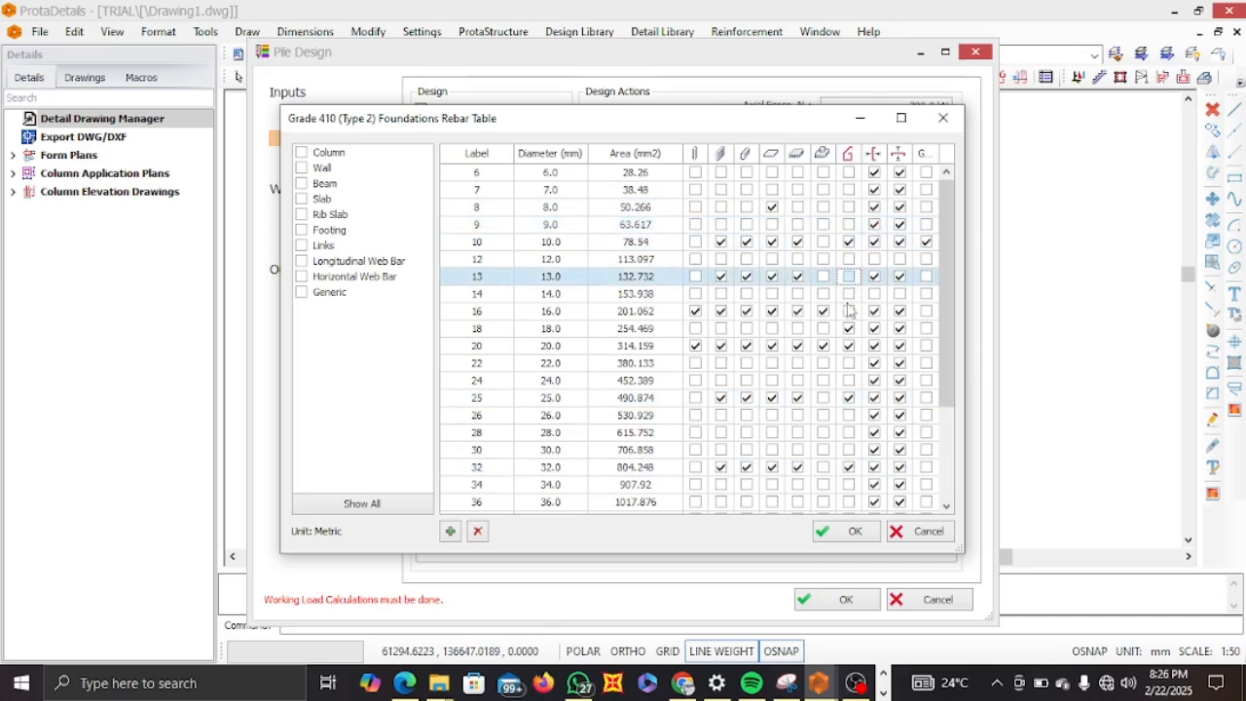
pyautogui.click(849, 328)
pyautogui.click(849, 346)
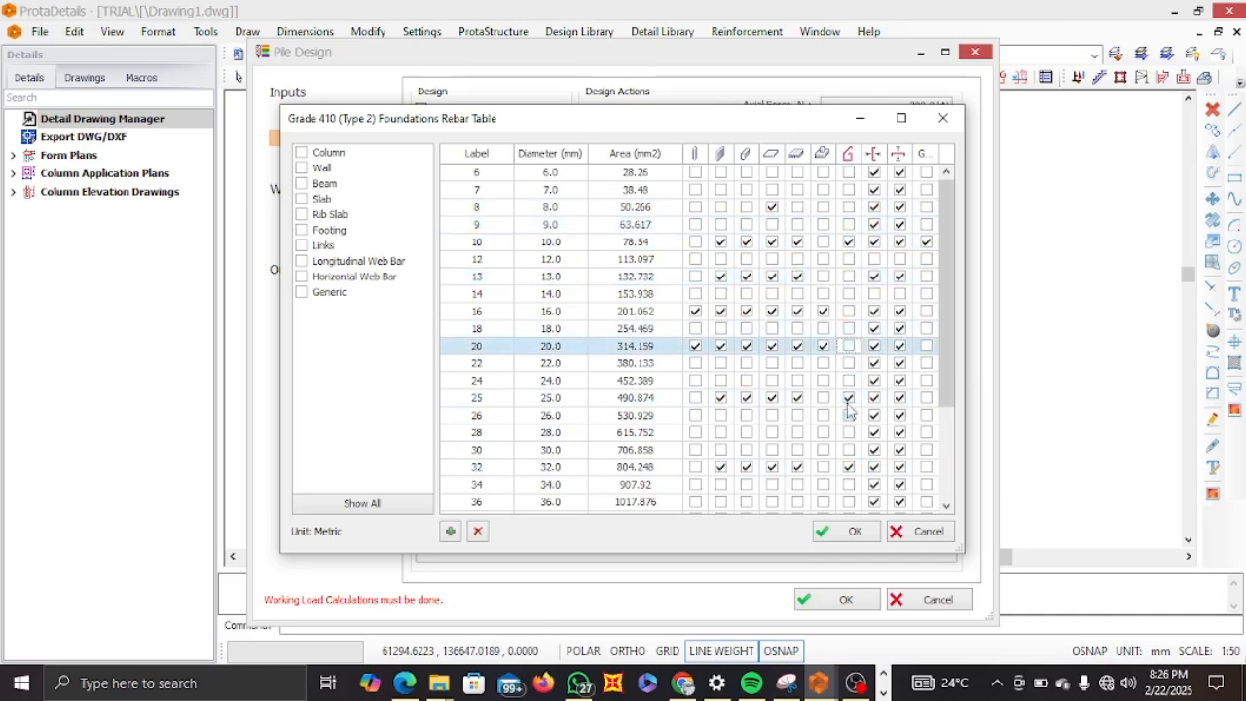
pyautogui.click(848, 398)
pyautogui.click(849, 467)
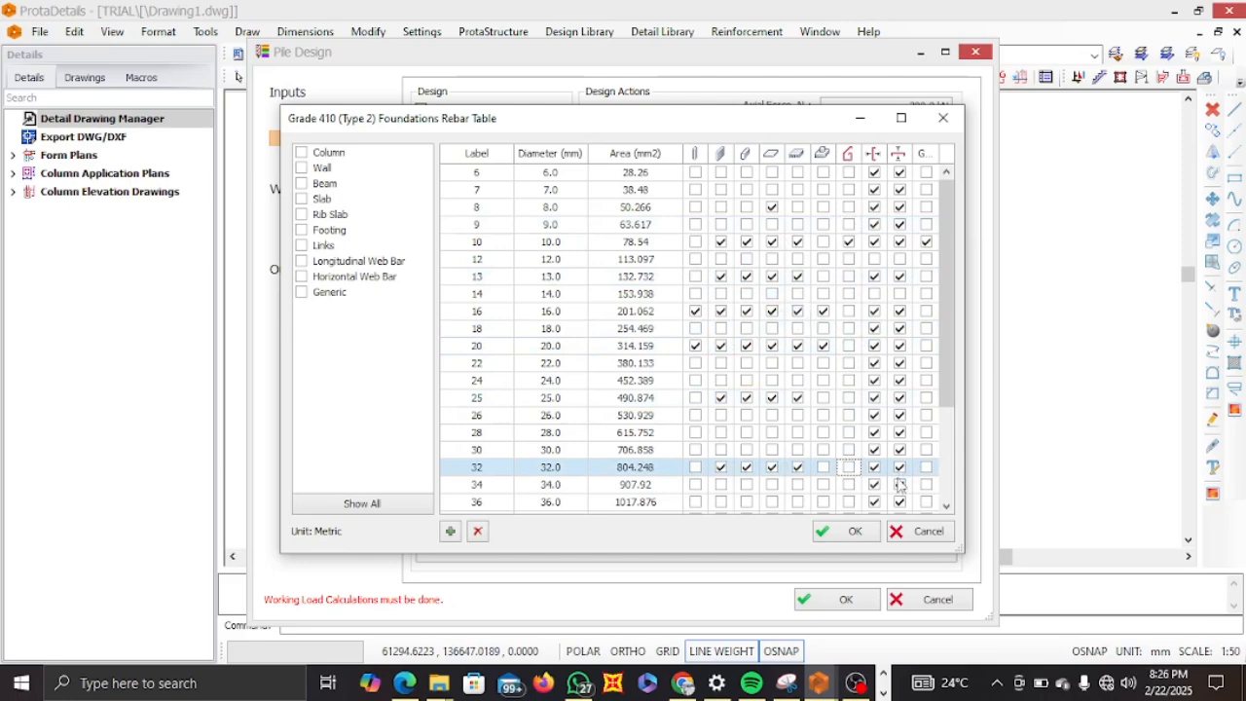
pyautogui.click(856, 532)
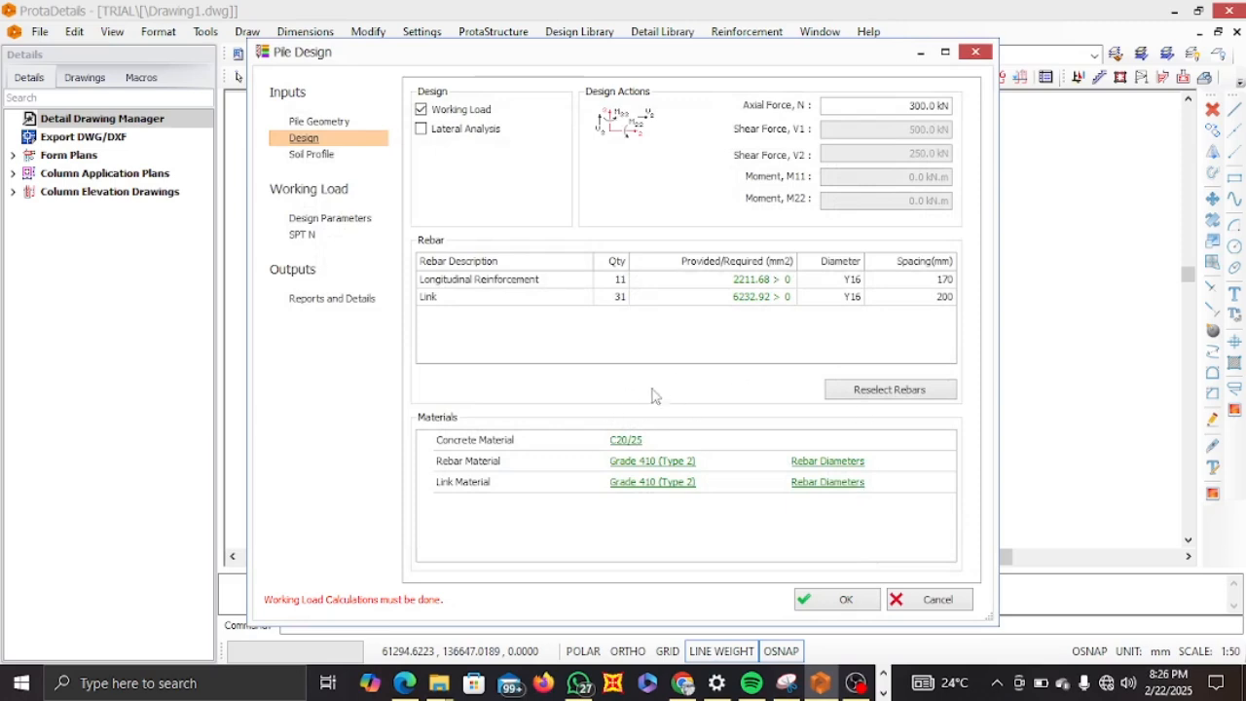
pyautogui.click(319, 158)
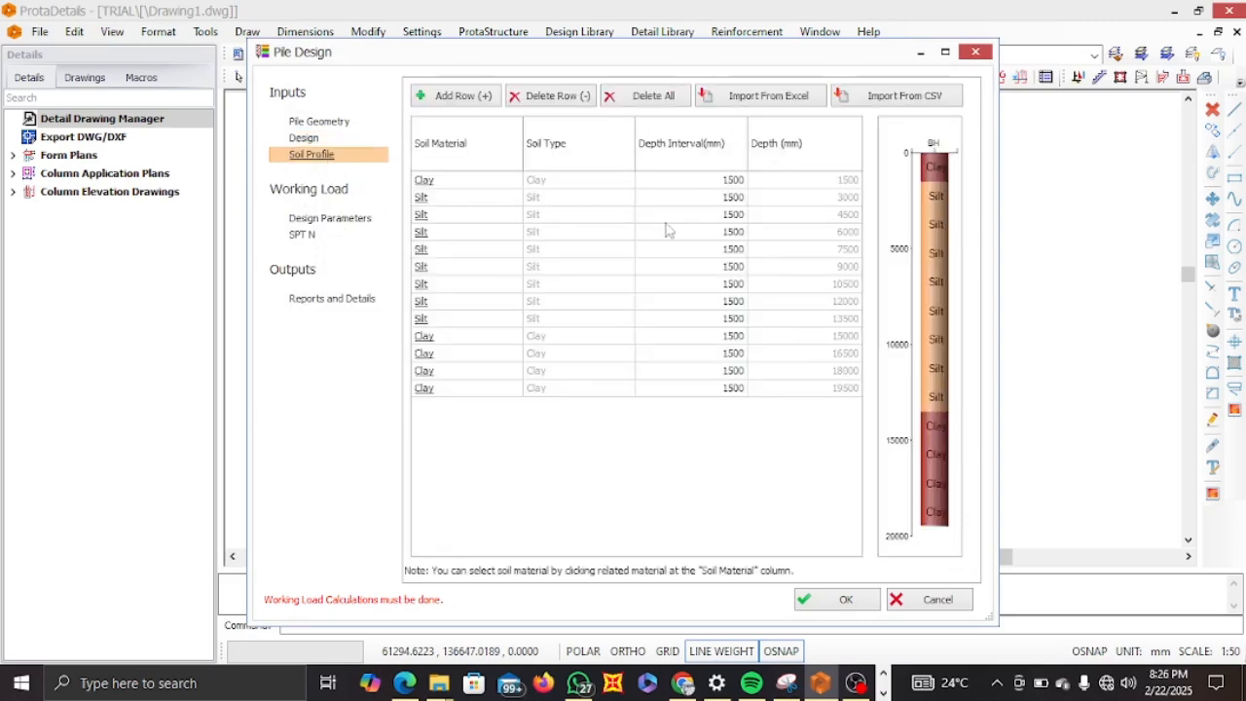
pyautogui.click(303, 139)
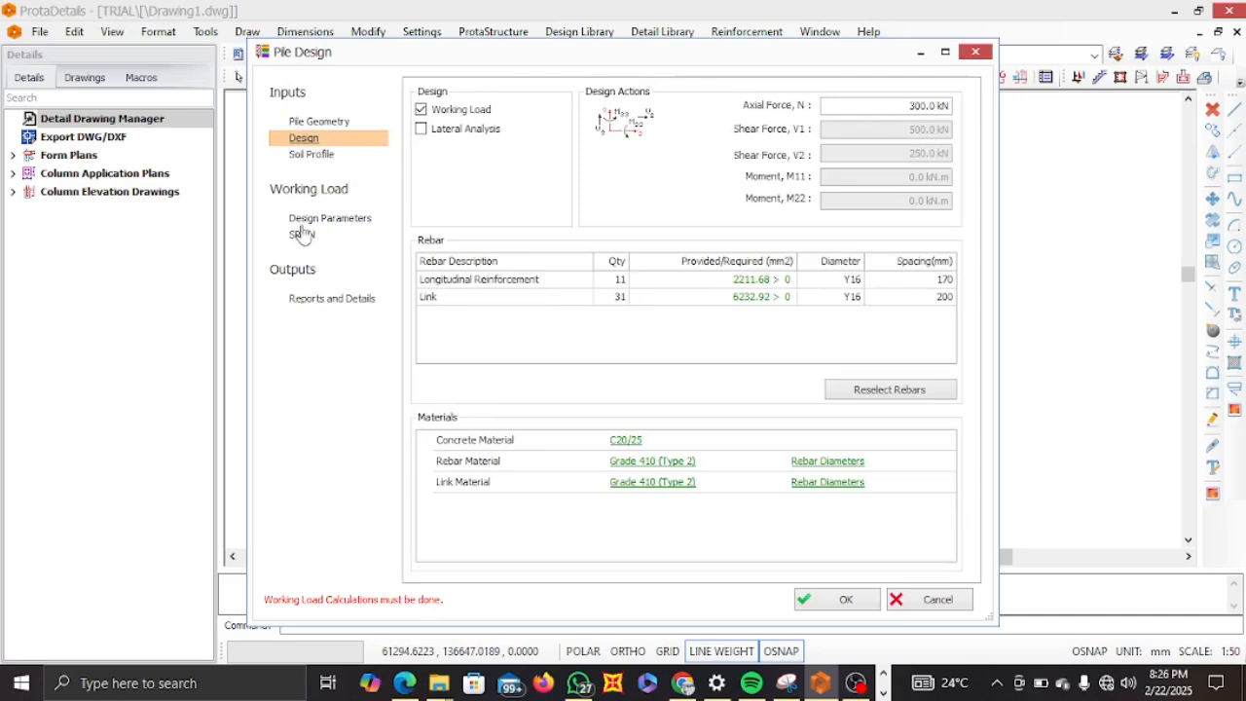
pyautogui.click(421, 129)
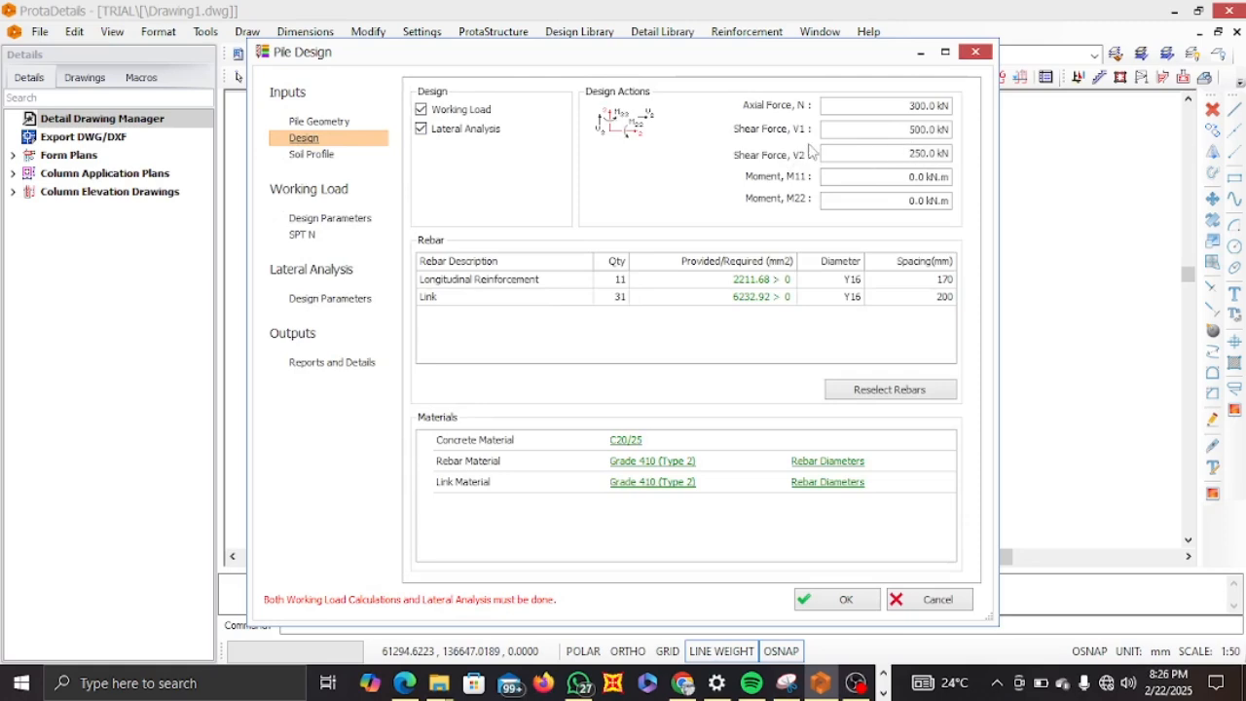
pyautogui.click(421, 131)
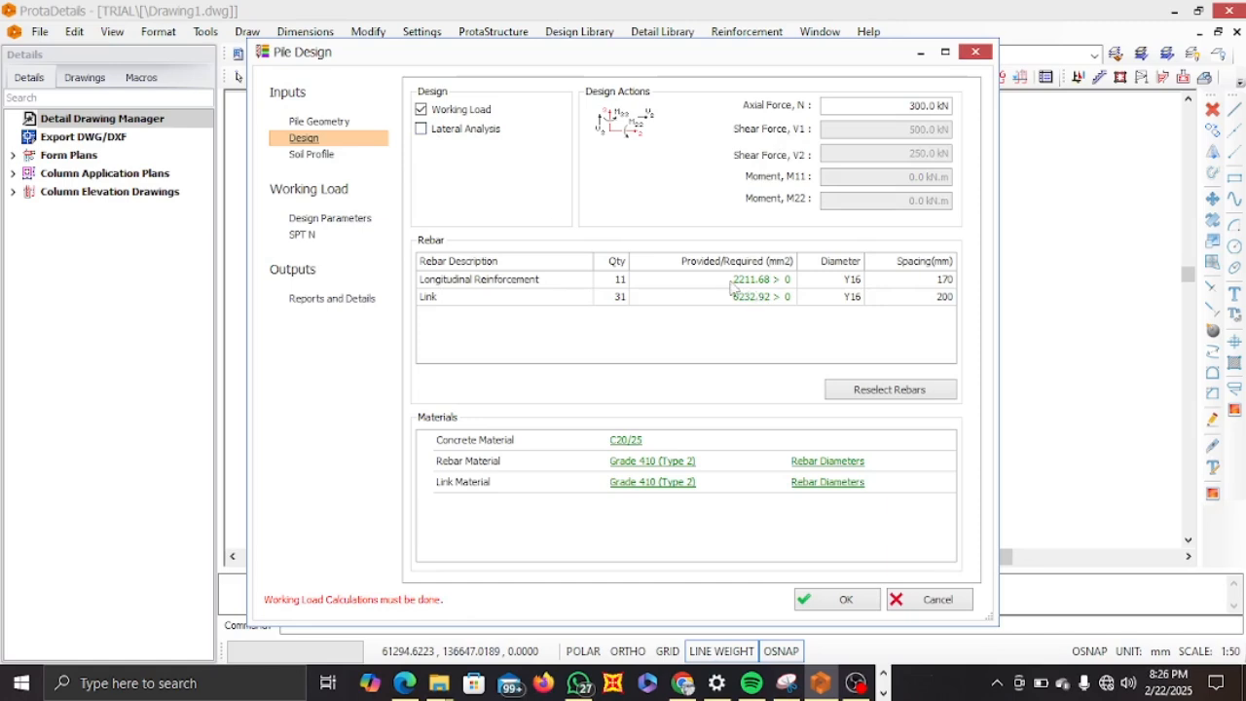
# Open the soil profile page, then switch to the bearing capacity PDF in the browser and examine its borehole log table.
pyautogui.click(305, 162)
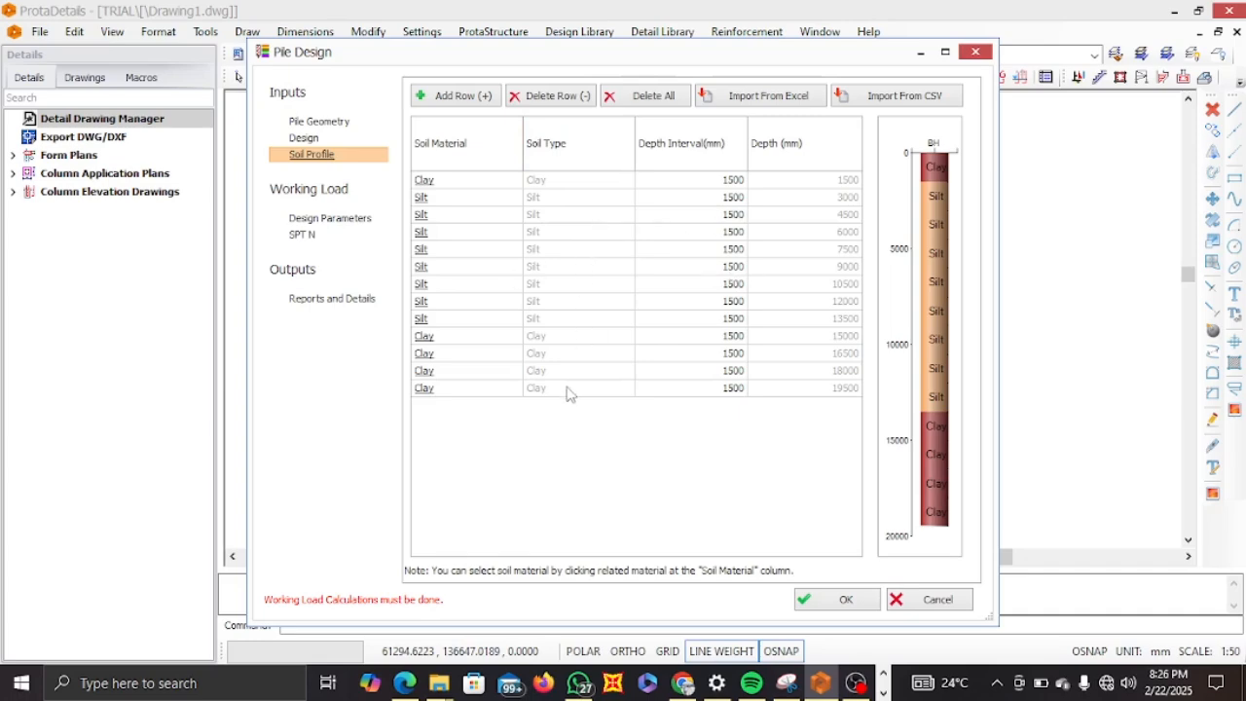
pyautogui.click(404, 682)
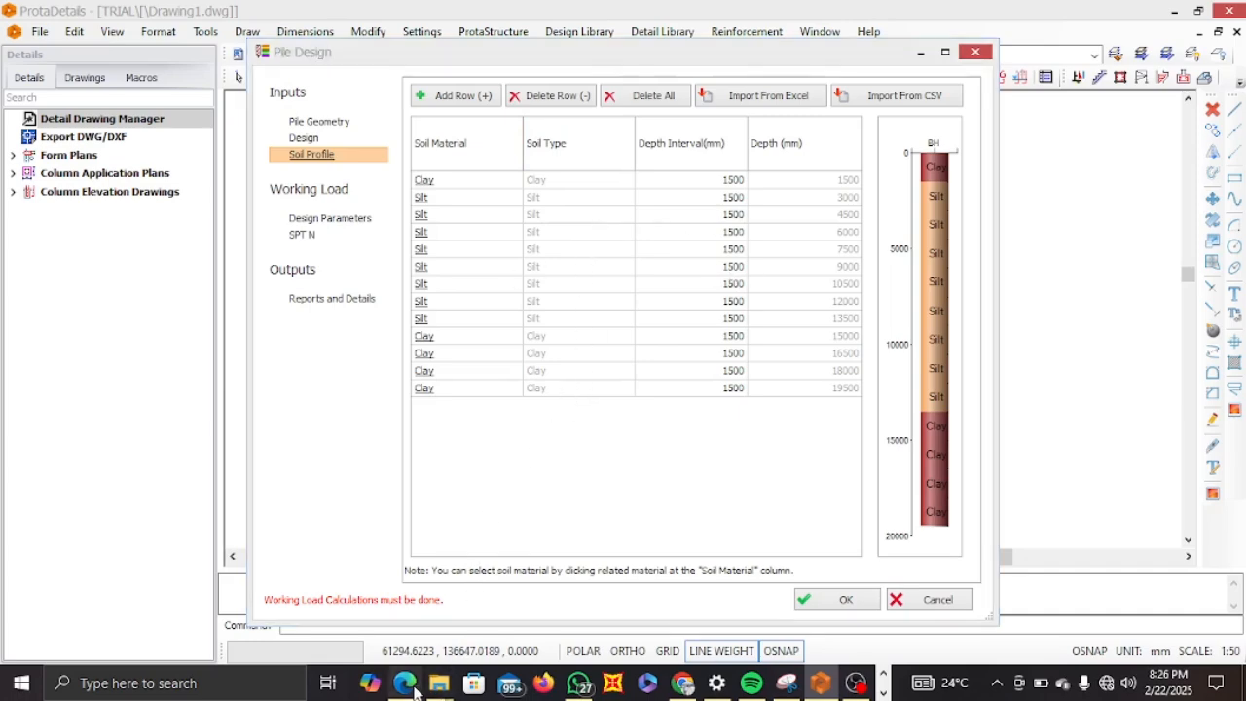
pyautogui.scroll(10, 597, 368)
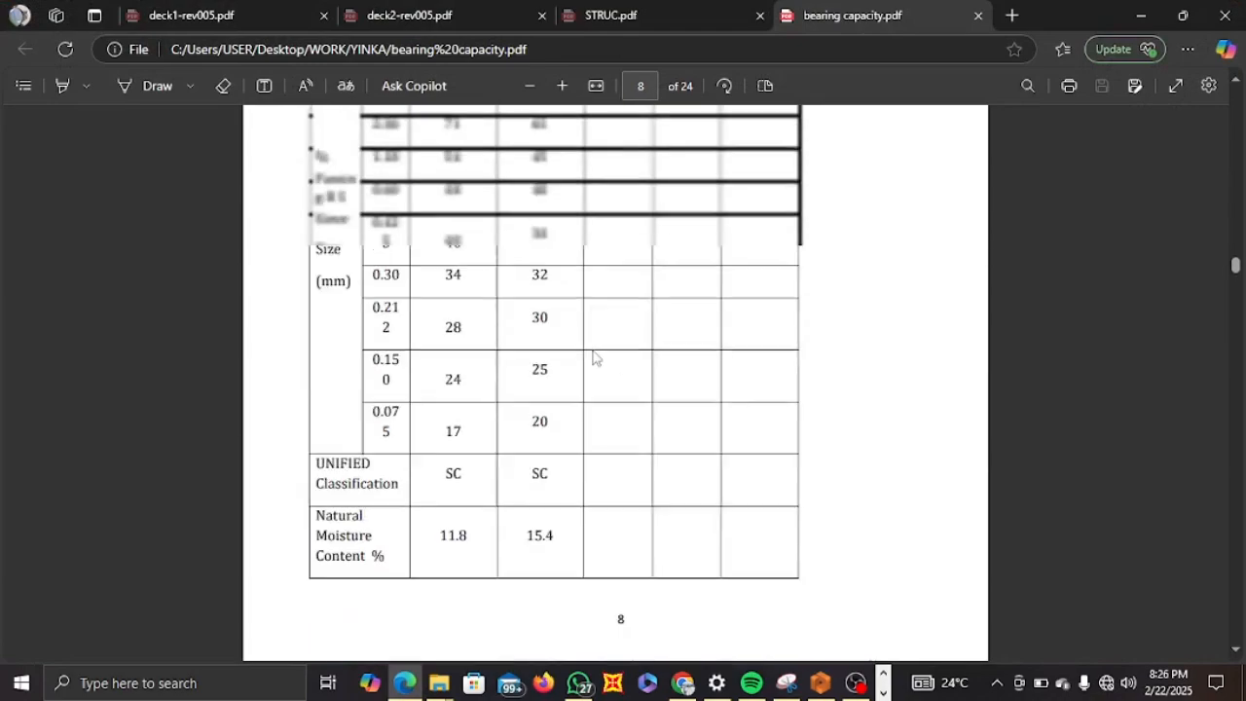
pyautogui.scroll(10, 595, 357)
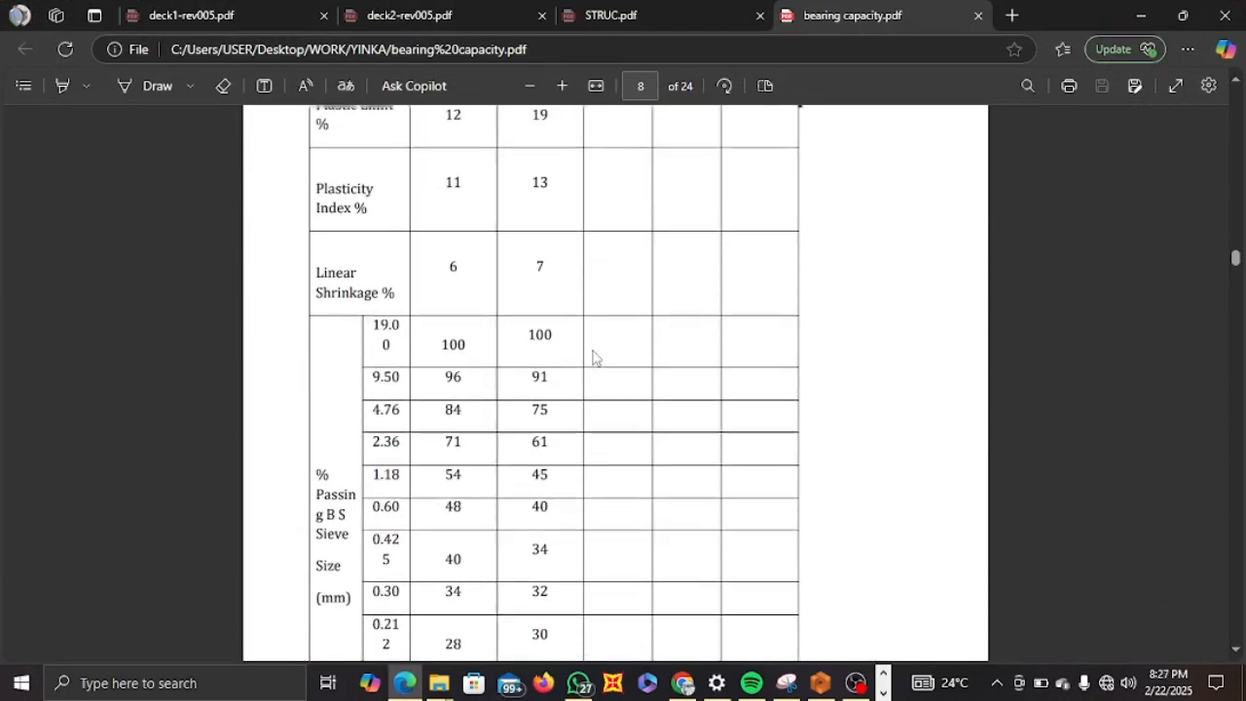
pyautogui.scroll(15, 595, 358)
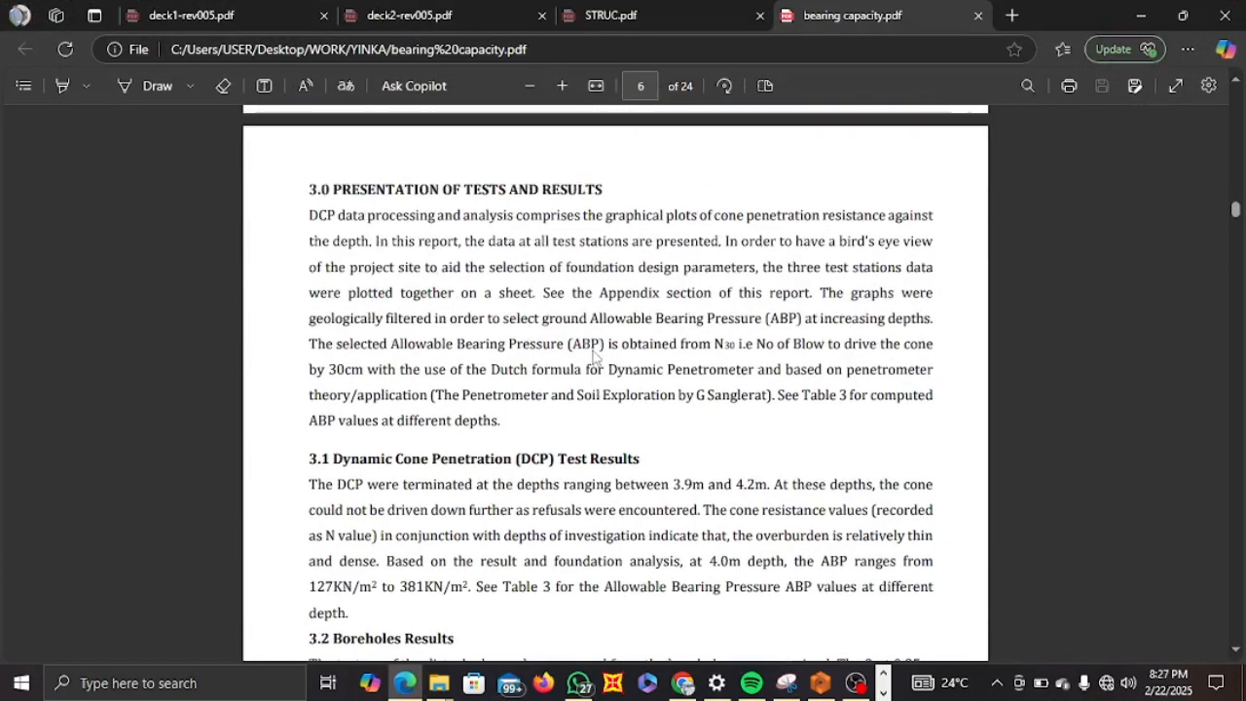
pyautogui.scroll(10, 595, 357)
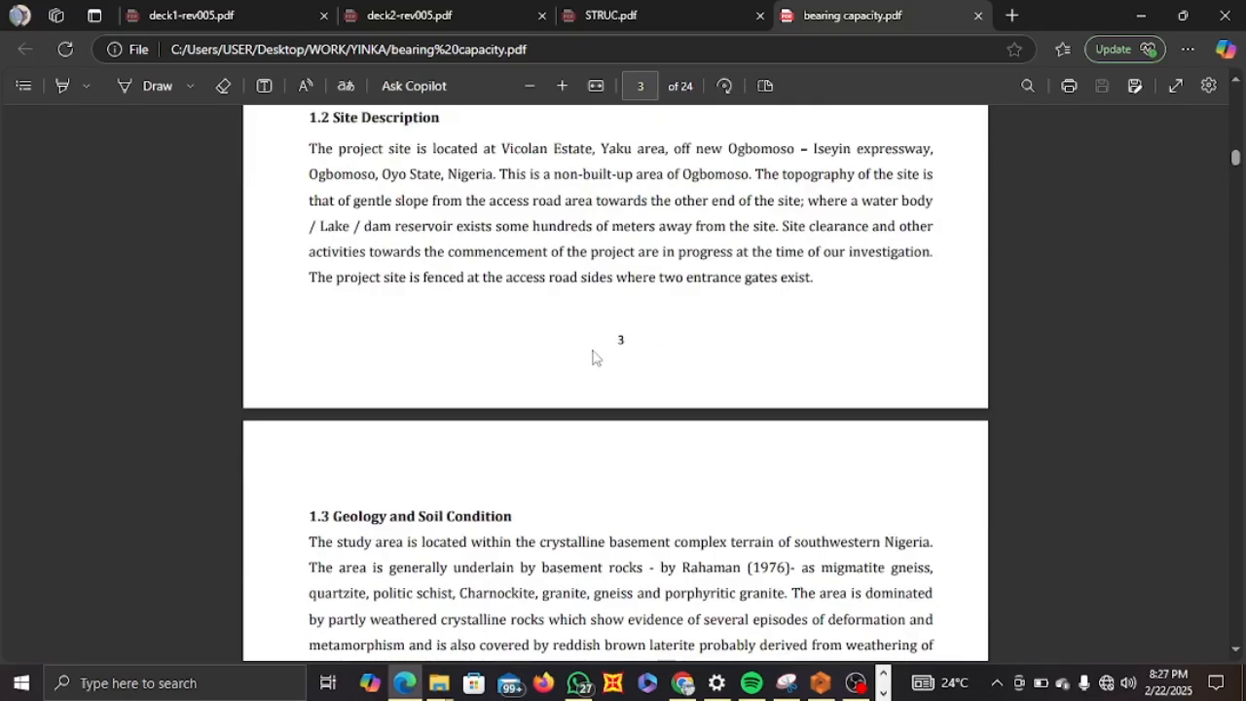
pyautogui.scroll(3, 595, 358)
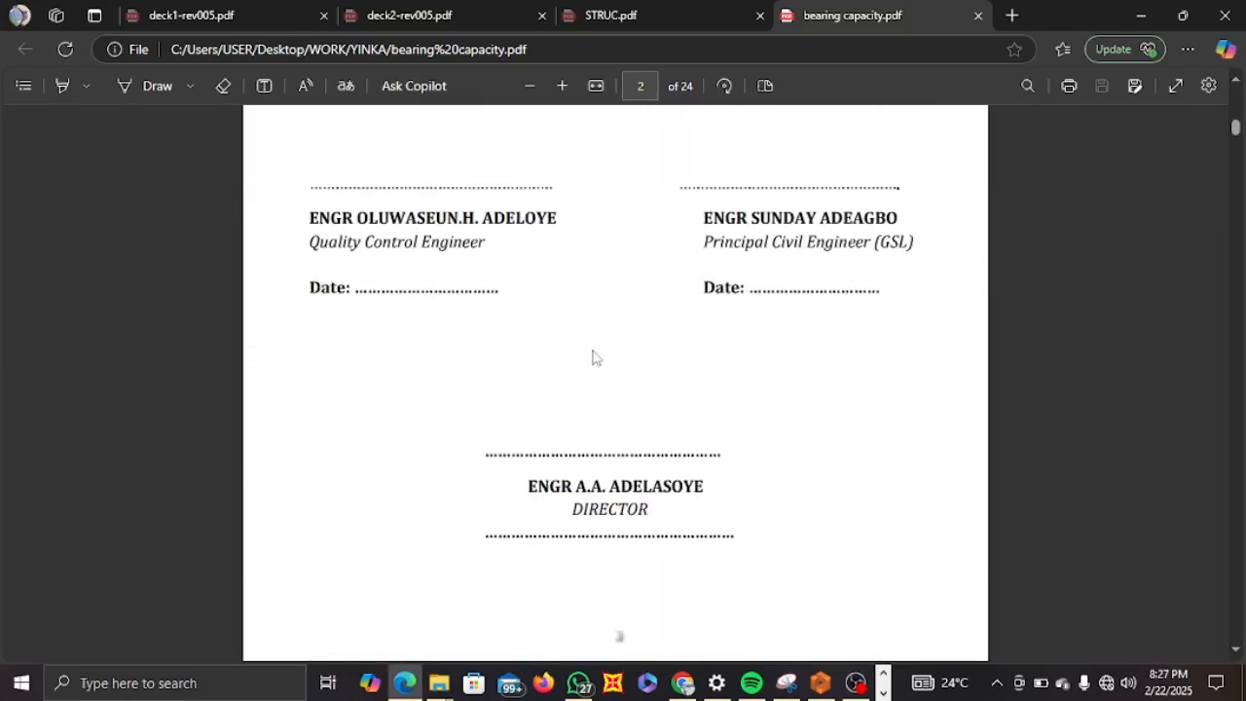
pyautogui.scroll(-10, 595, 357)
pyautogui.scroll(-15, 595, 358)
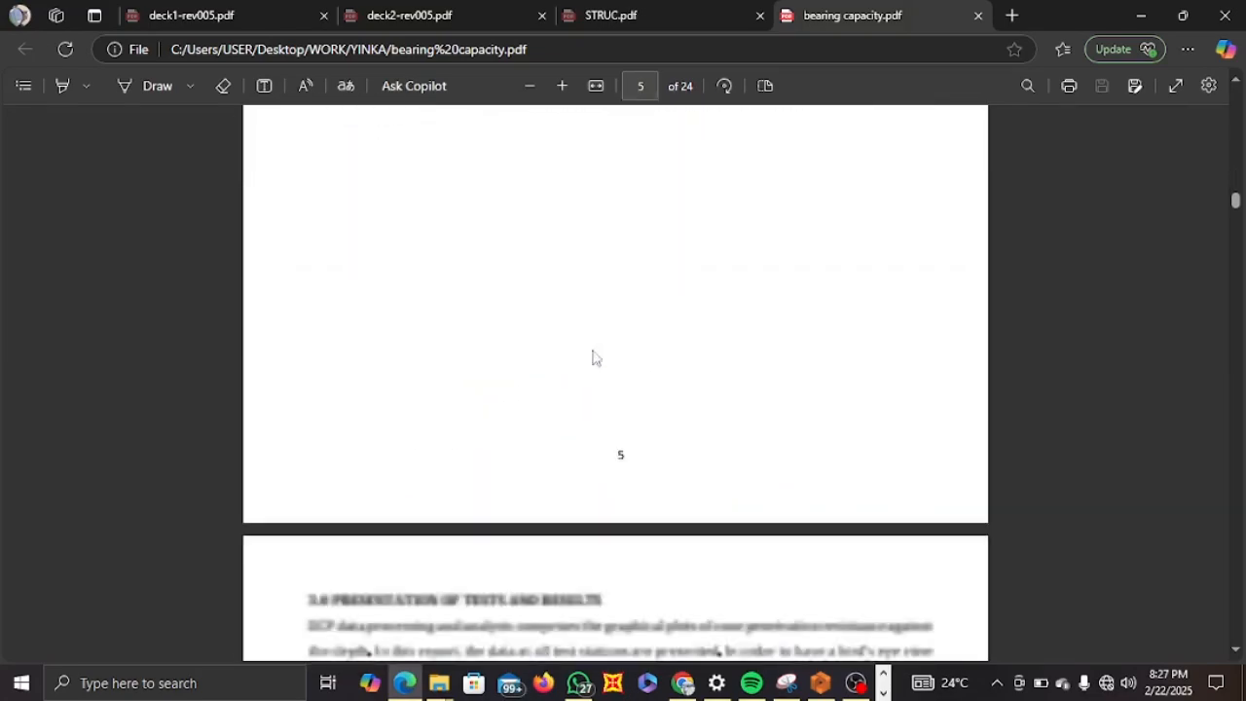
pyautogui.scroll(-3, 595, 357)
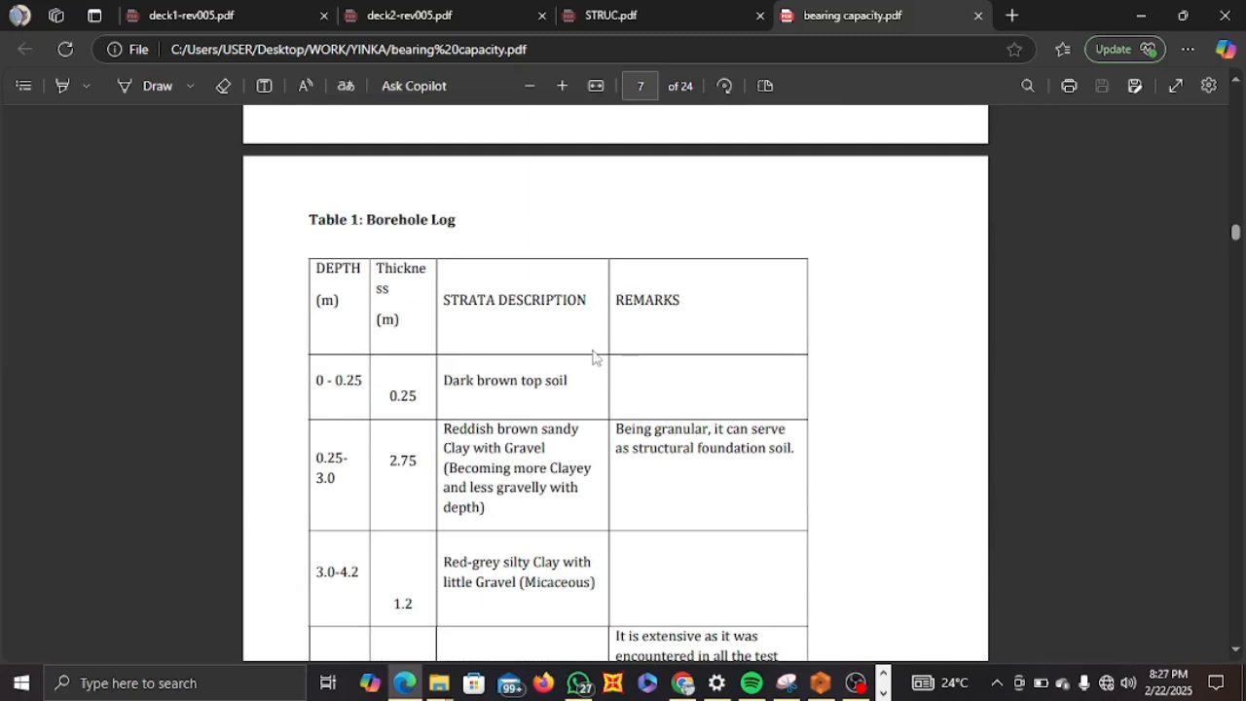
pyautogui.scroll(-2, 595, 357)
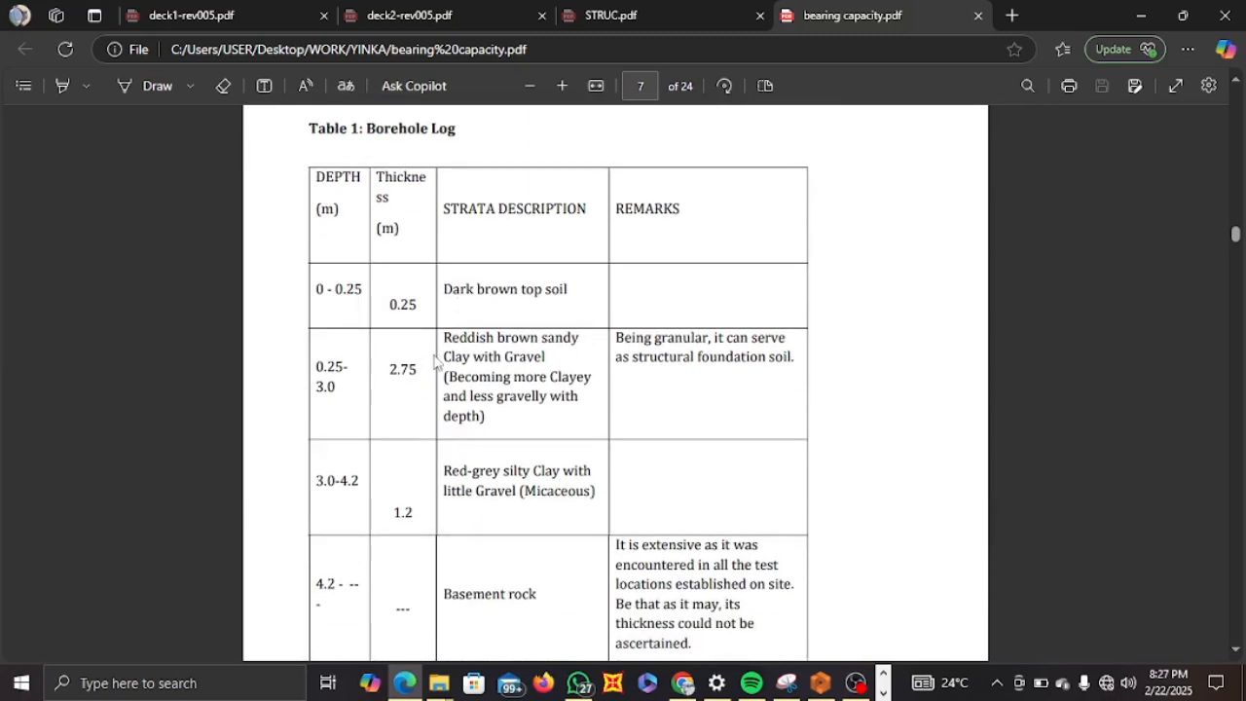
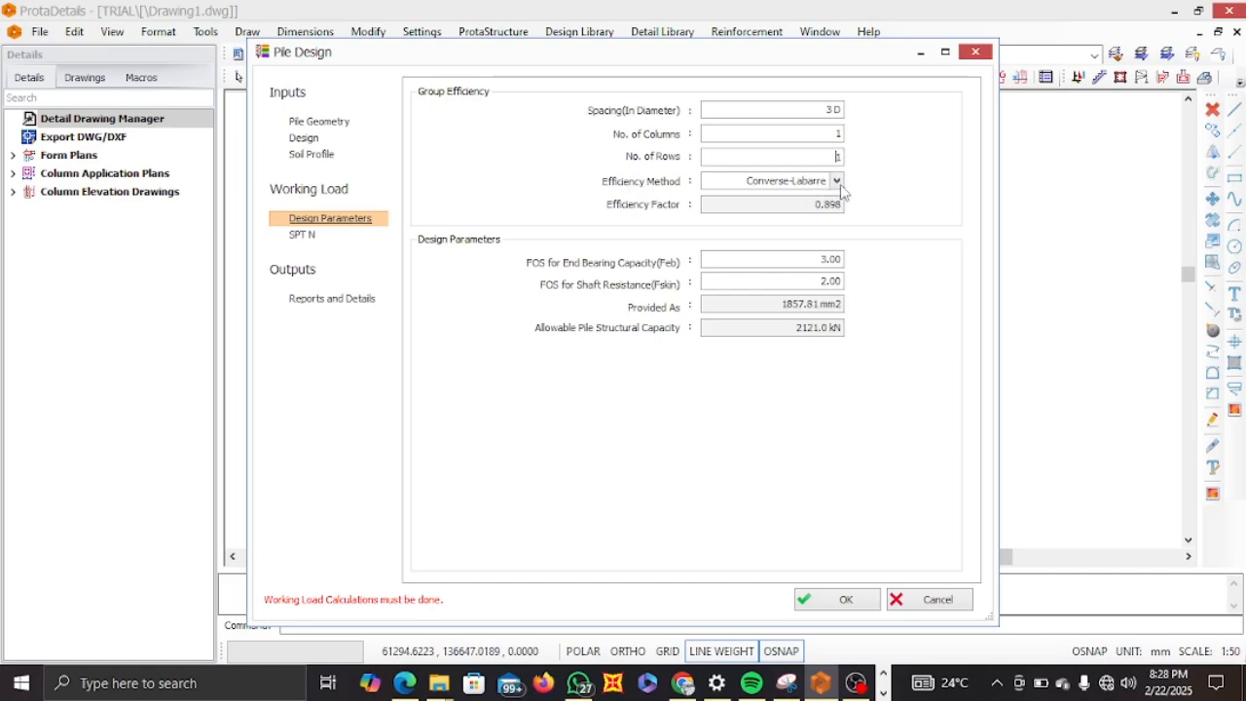
# Set the group efficiency method to Converse-Labarre and open the SPT N page.
pyautogui.click(837, 182)
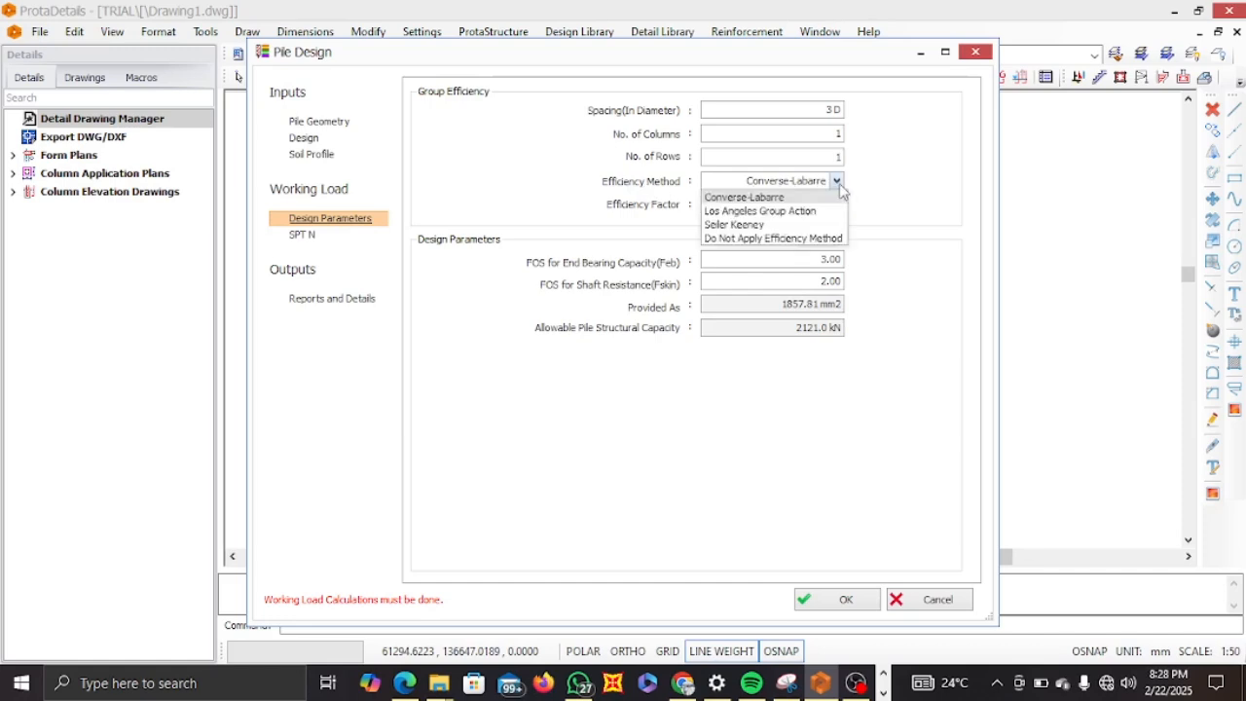
pyautogui.click(765, 197)
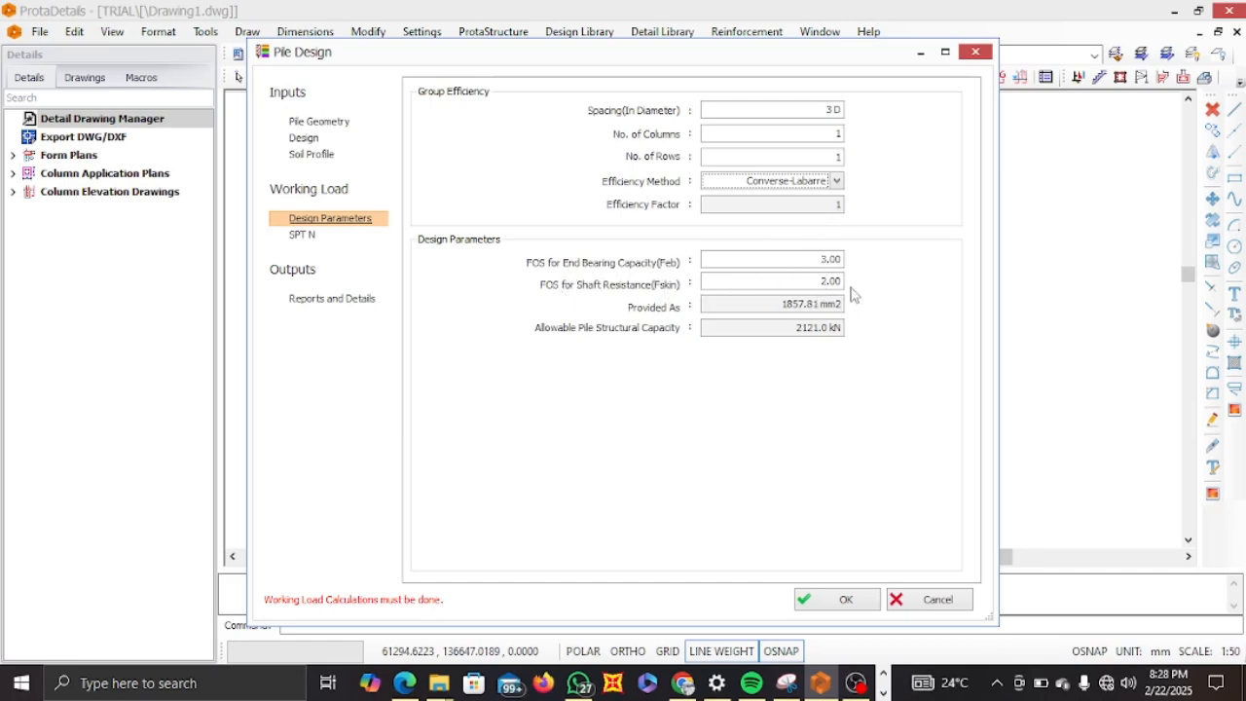
pyautogui.click(304, 237)
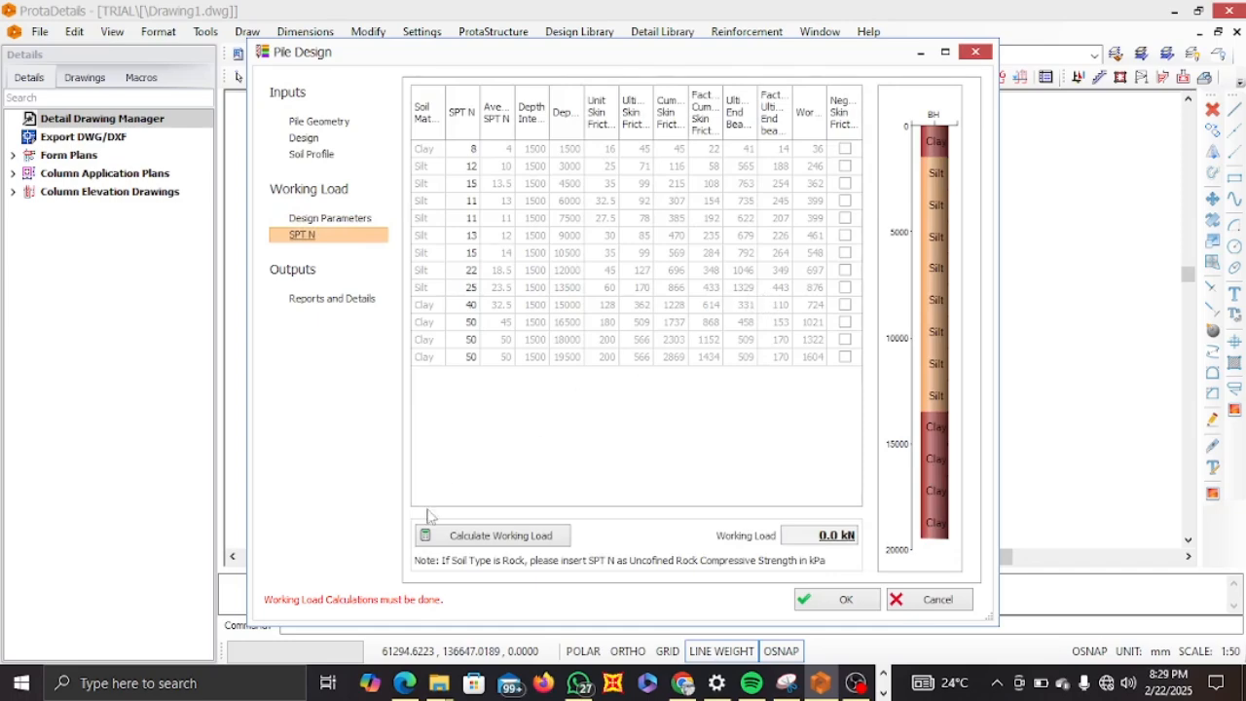
# Switch to the bearing capacity PDF and examine the computed allowable bearing pressure table with its SPT values.
pyautogui.click(415, 686)
pyautogui.scroll(-10, 533, 409)
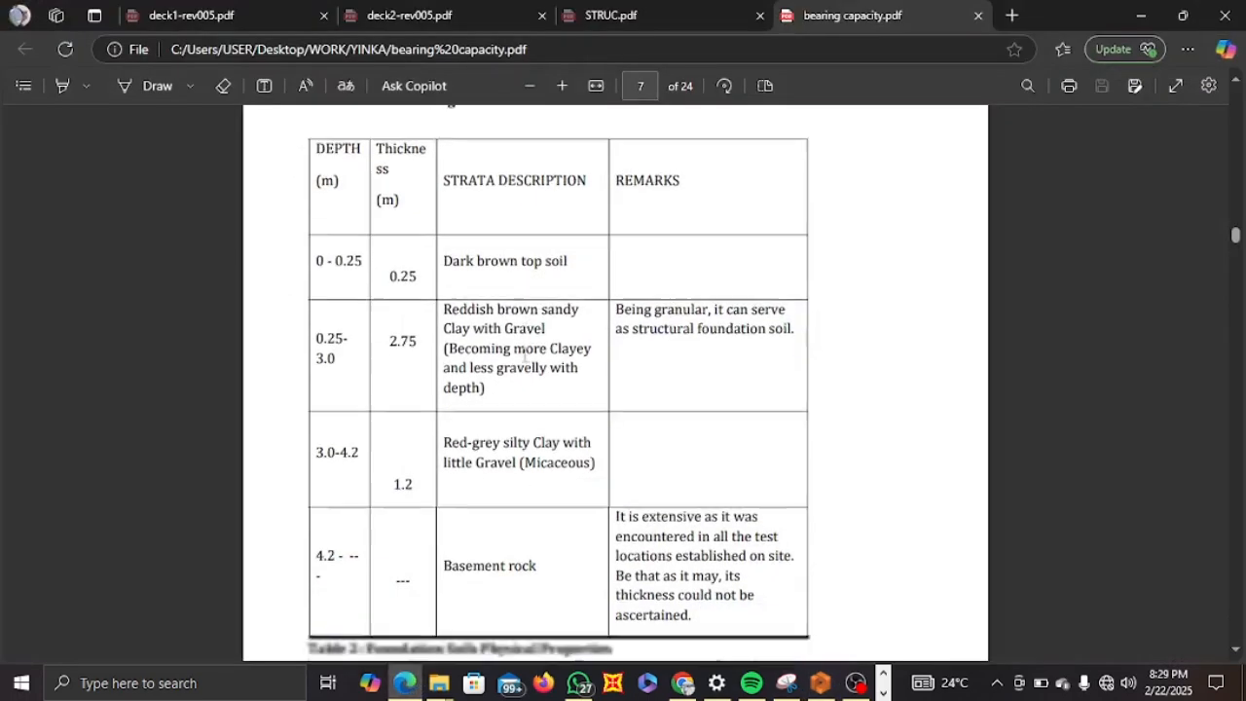
pyautogui.scroll(-8, 526, 358)
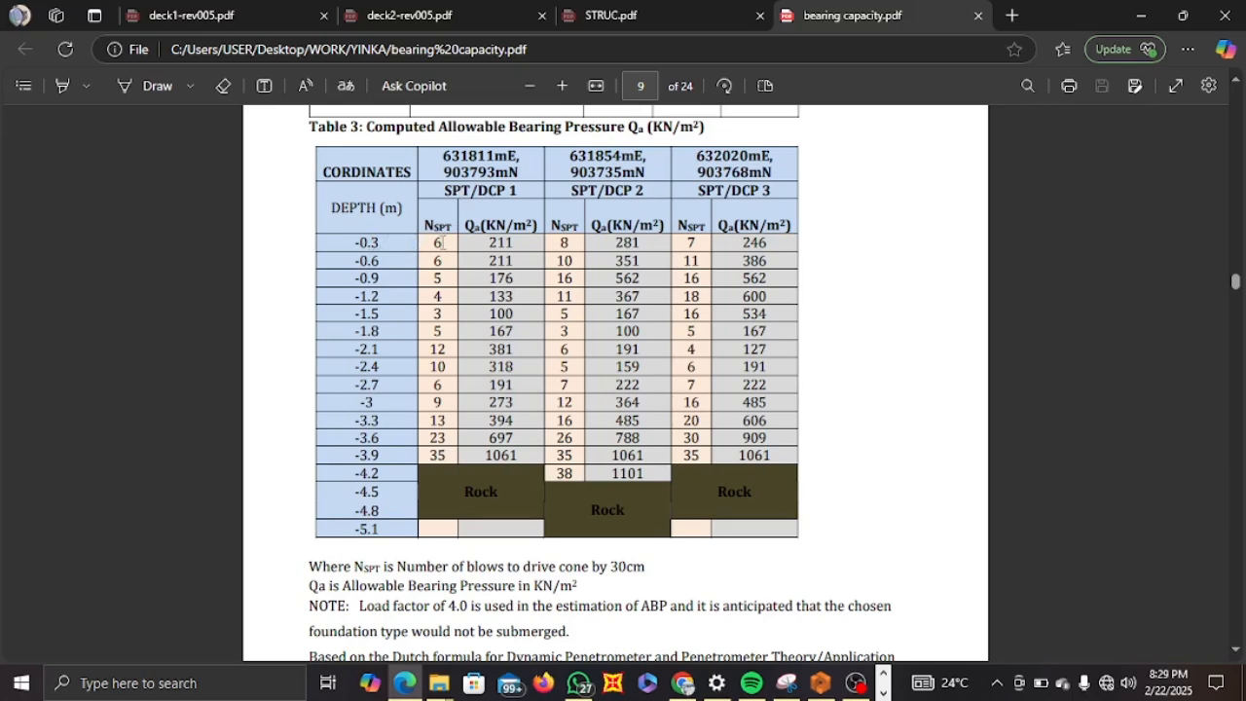
pyautogui.click(1141, 16)
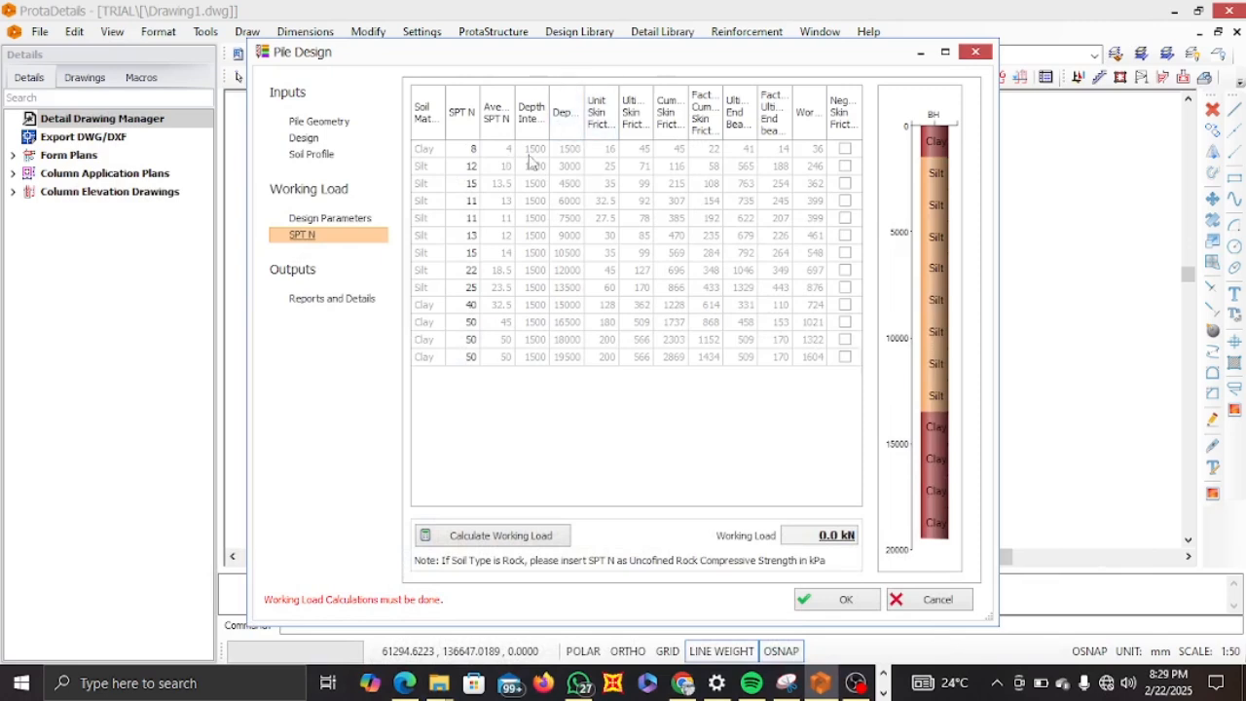
# Set the first clay layer's depth interval in the soil profile to 3000 mm.
pyautogui.click(312, 155)
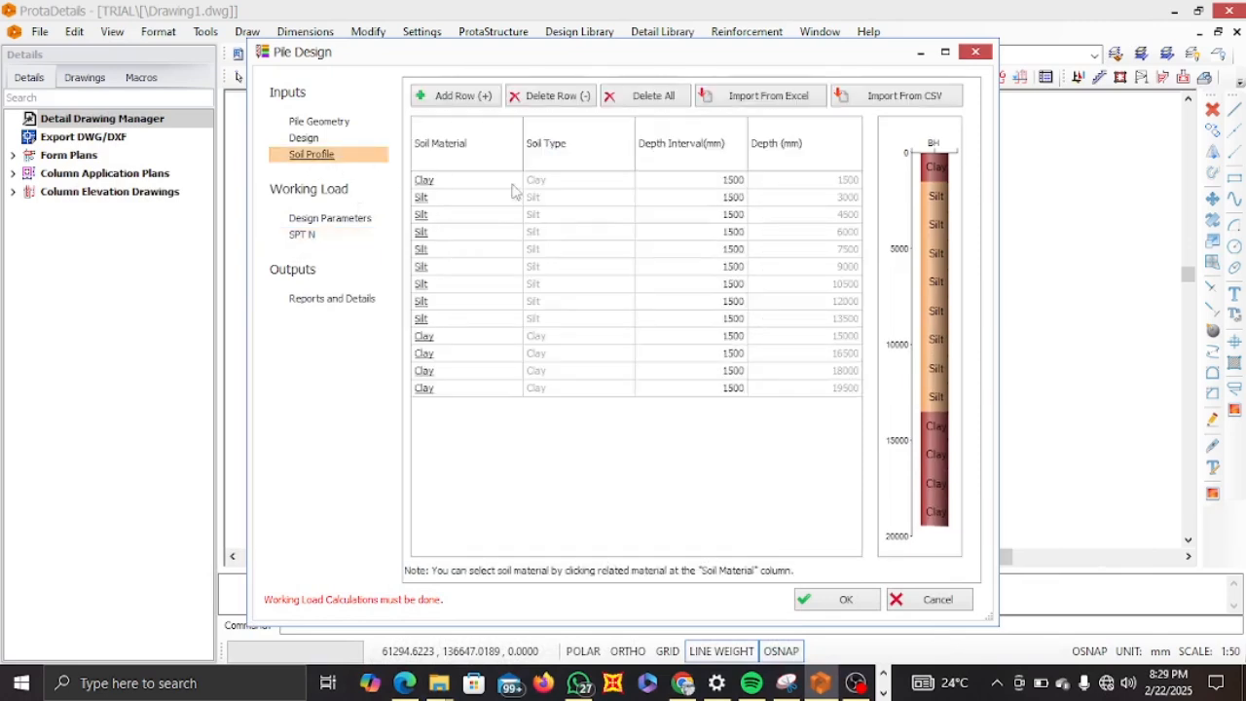
pyautogui.doubleClick(730, 184)
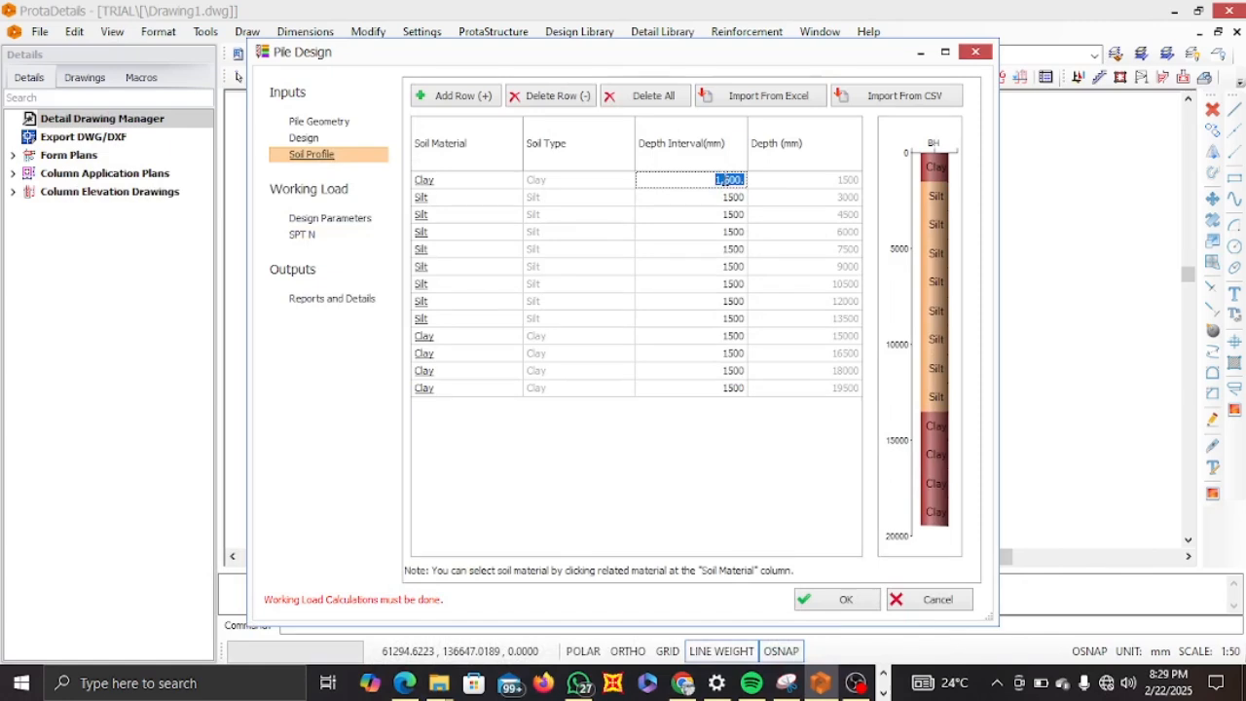
pyautogui.write('2')
pyautogui.press('Return')
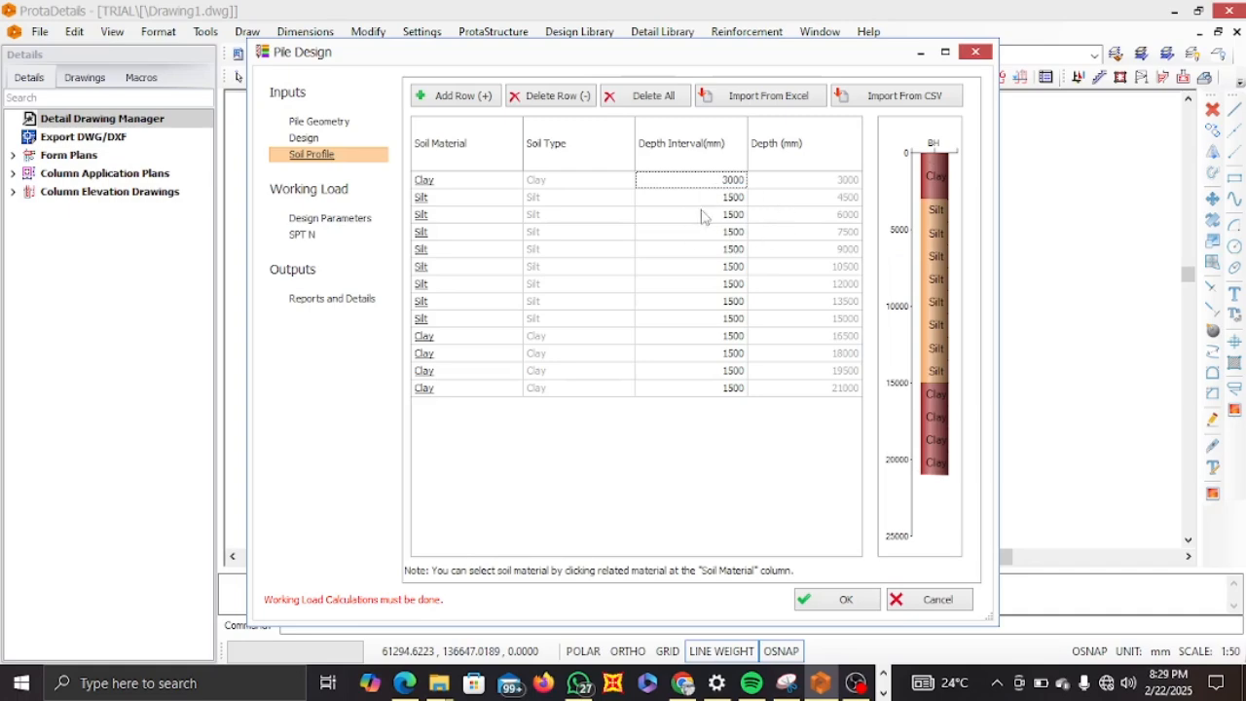
# Compare the SPT N table with Table 3 in the bearing capacity PDF.
pyautogui.click(304, 237)
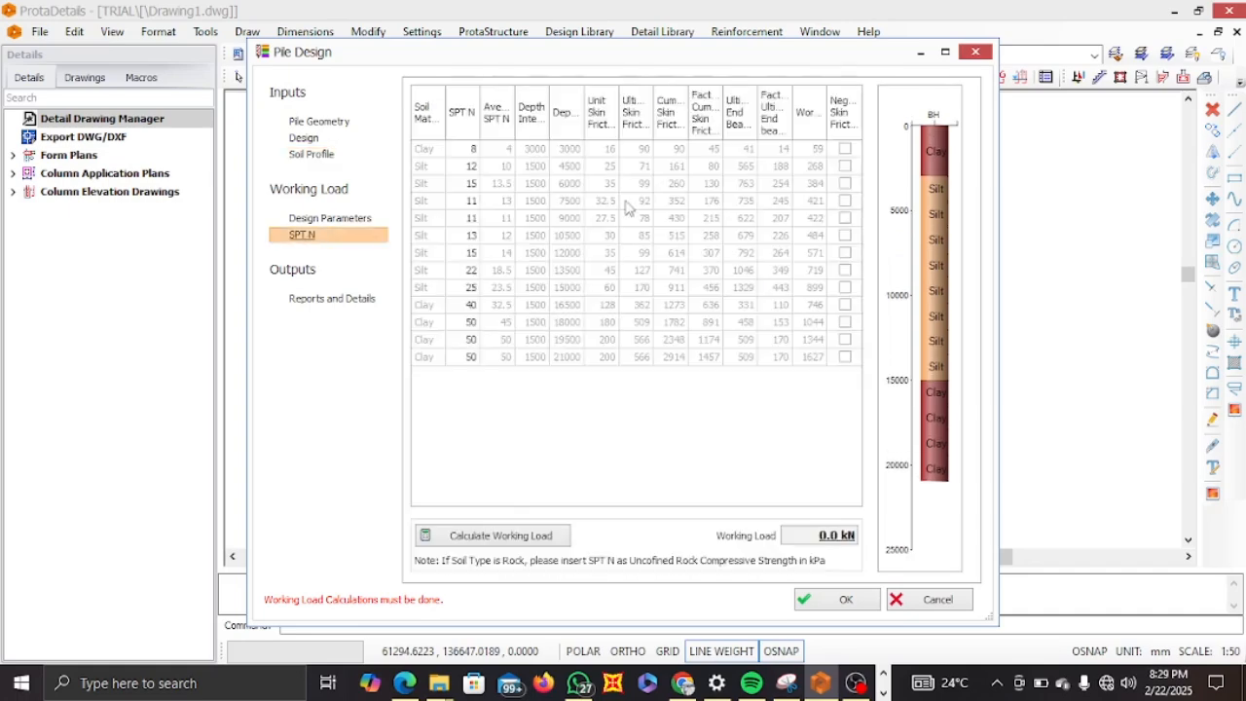
pyautogui.click(404, 683)
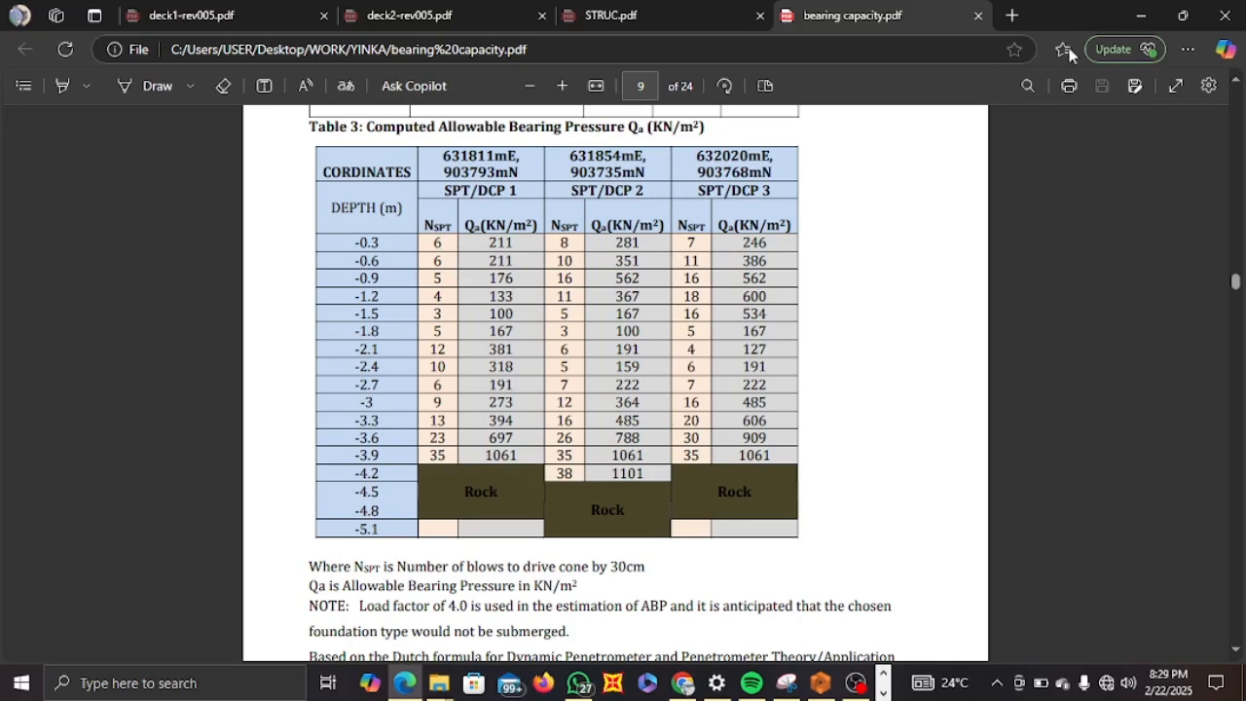
pyautogui.click(1141, 16)
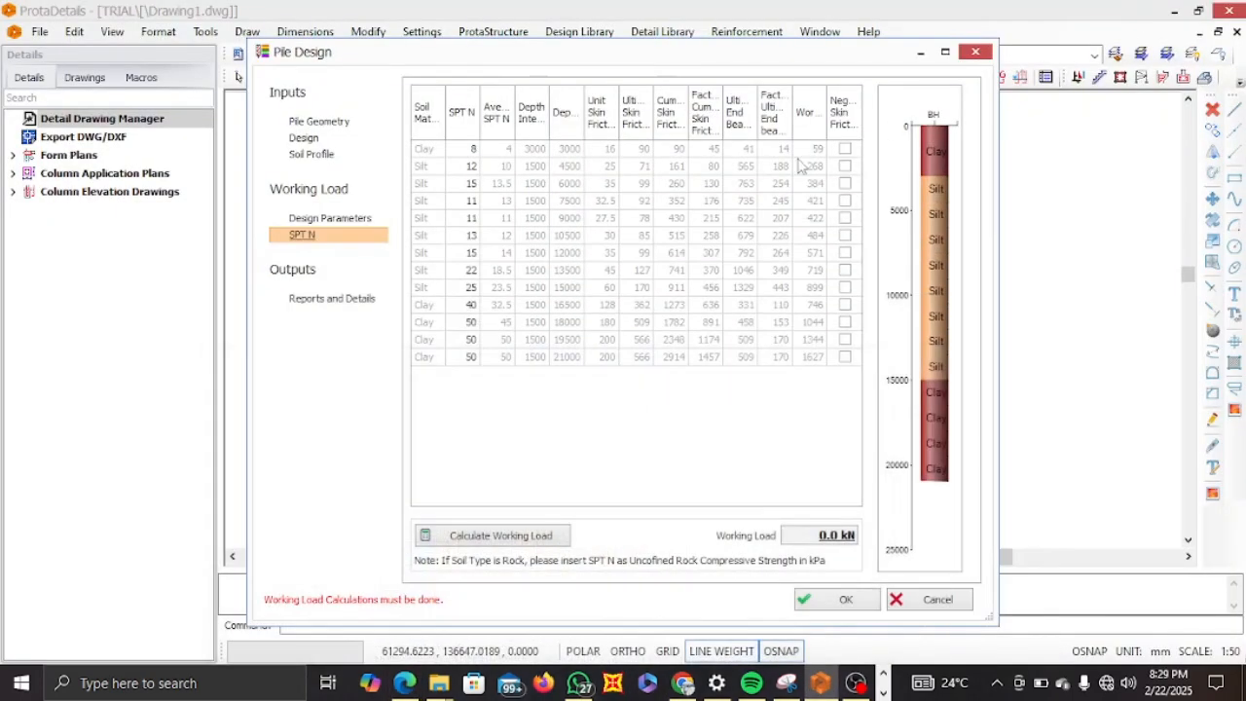
# Try editing the first clay layer's SPT N value while checking it against the PDF's Table 3.
pyautogui.click(459, 147)
pyautogui.click(491, 184)
pyautogui.click(420, 683)
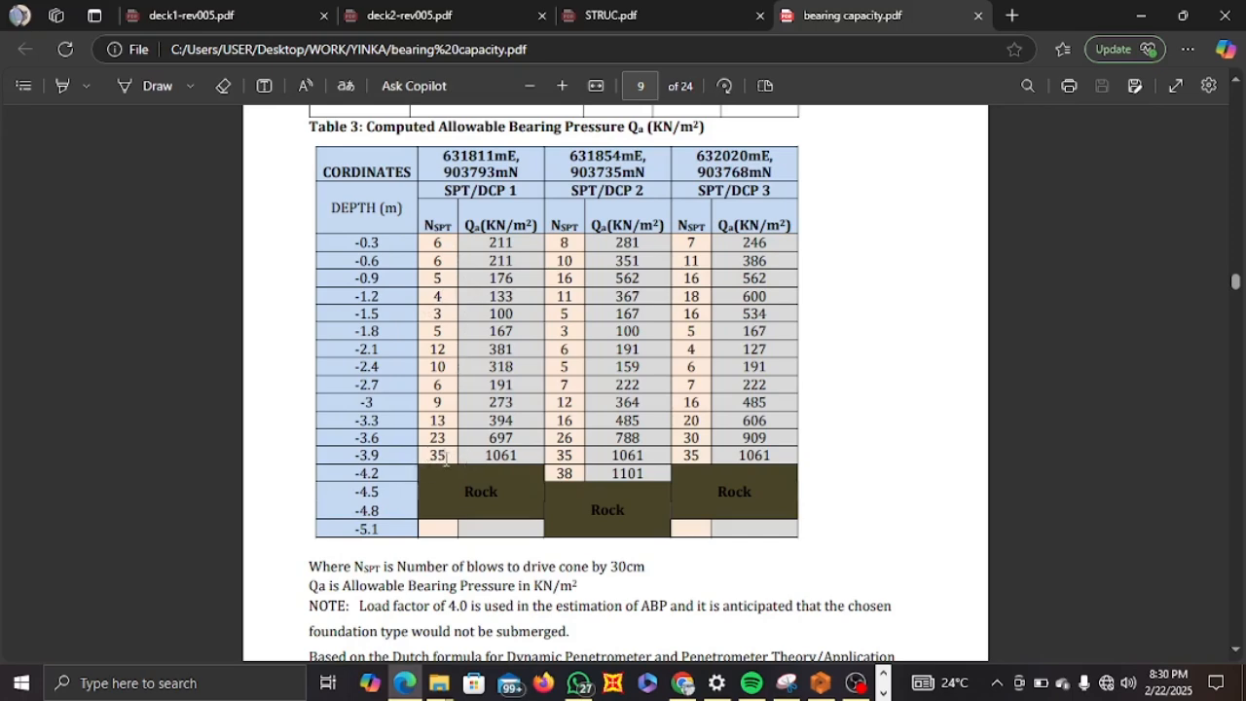
pyautogui.click(1141, 15)
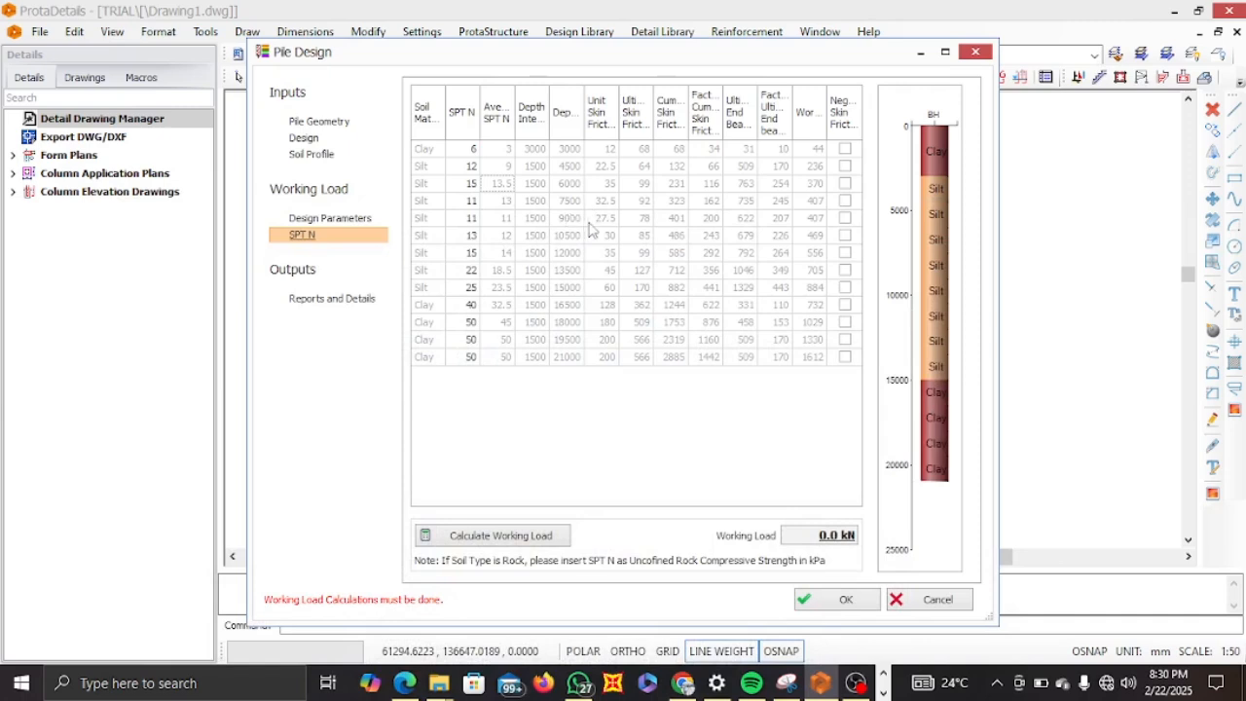
pyautogui.click(467, 149)
# Set the first clay layer's depth interval back to 1500 mm in the soil profile.
pyautogui.click(328, 155)
pyautogui.click(722, 182)
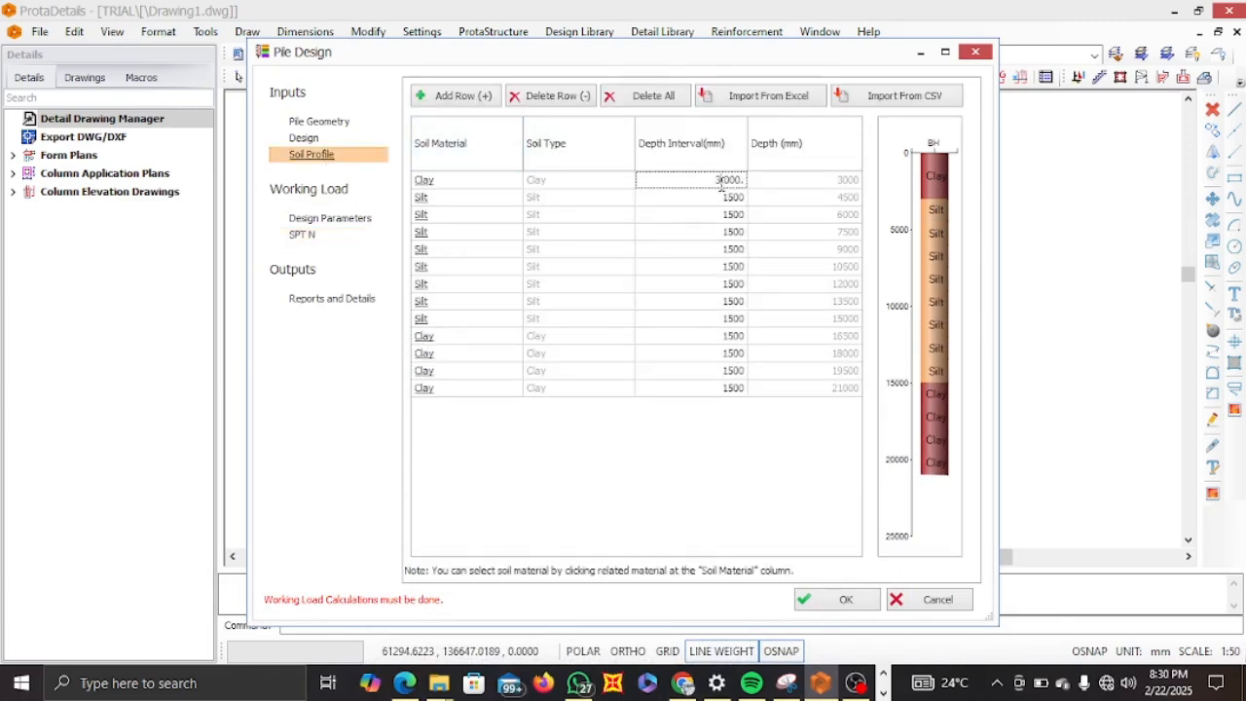
pyautogui.doubleClick(722, 182)
pyautogui.write('1')
pyautogui.write('500')
pyautogui.press('Return')
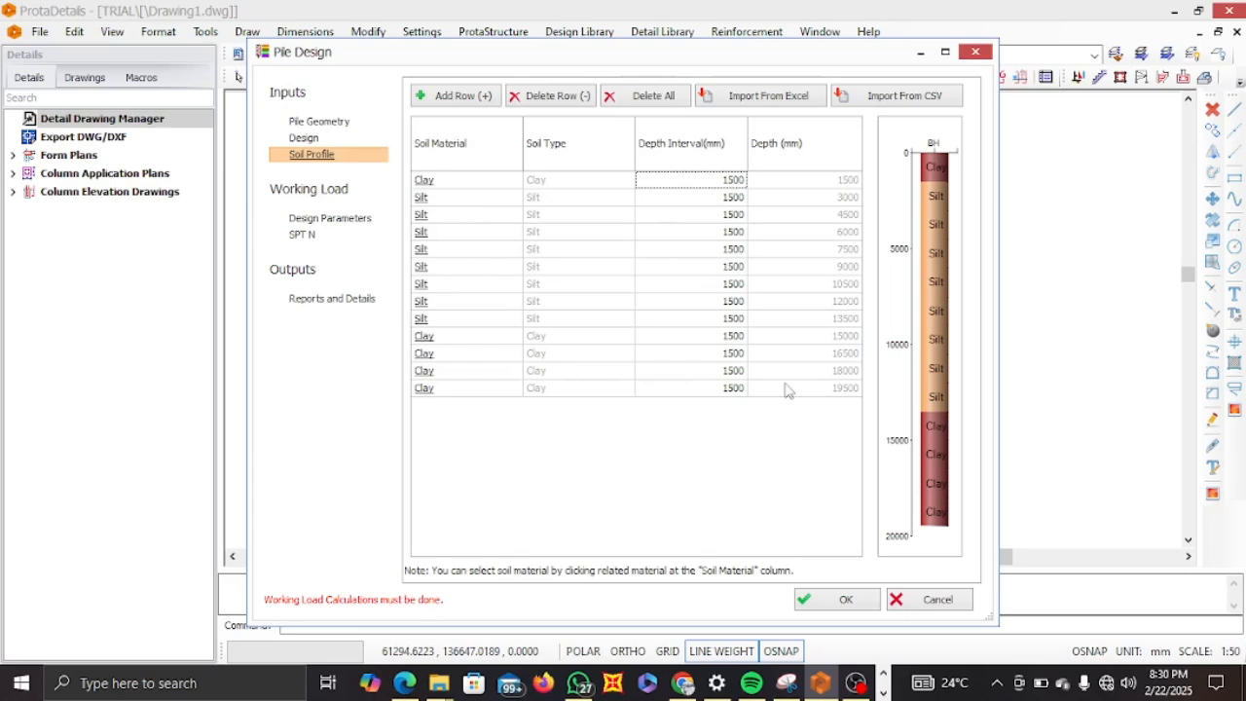
# Open the SPT N page and calculate the pile's working load.
pyautogui.click(321, 222)
pyautogui.click(304, 238)
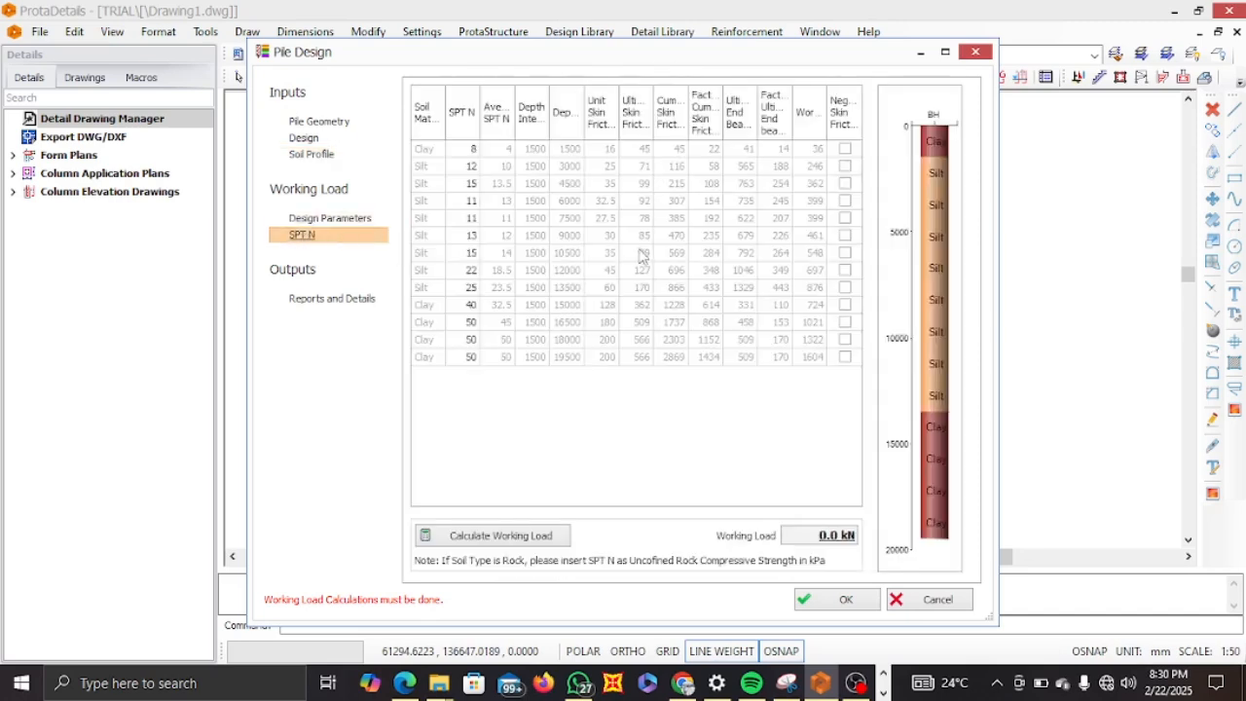
pyautogui.click(496, 542)
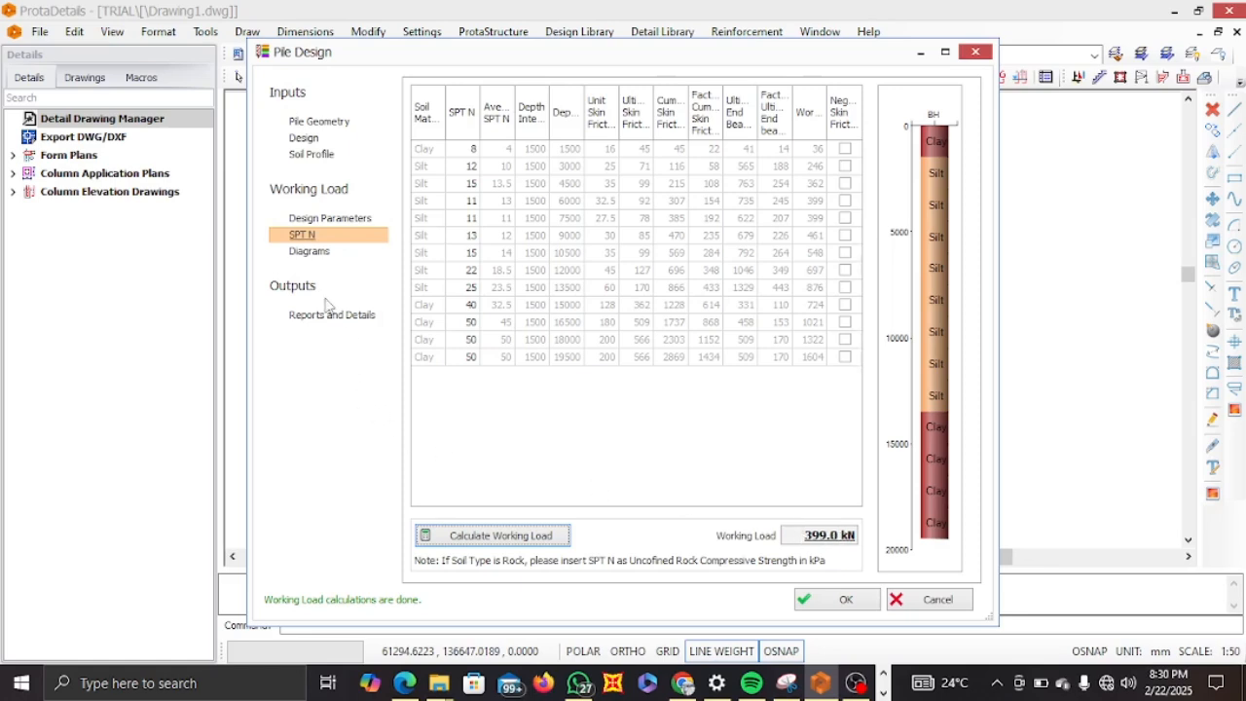
# Open the working load diagrams and review them alongside the SPT N and soil profile pages.
pyautogui.click(312, 253)
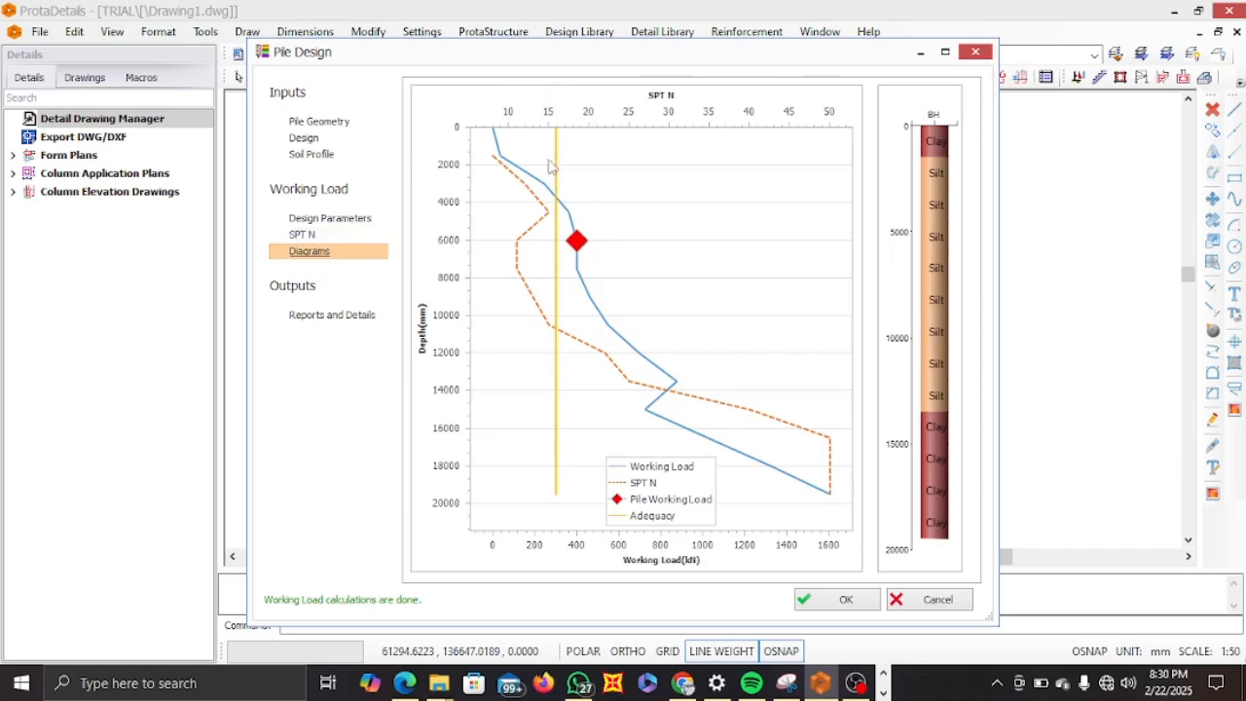
pyautogui.moveTo(561, 324)
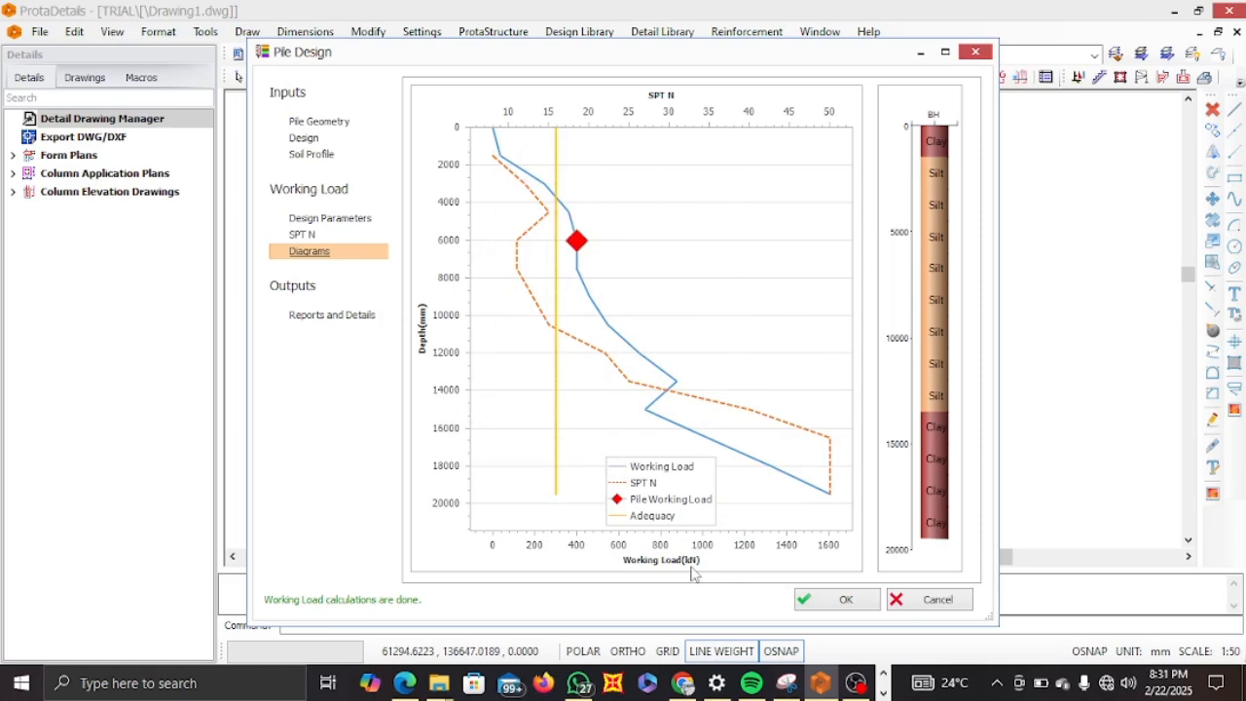
pyautogui.click(311, 234)
pyautogui.click(313, 156)
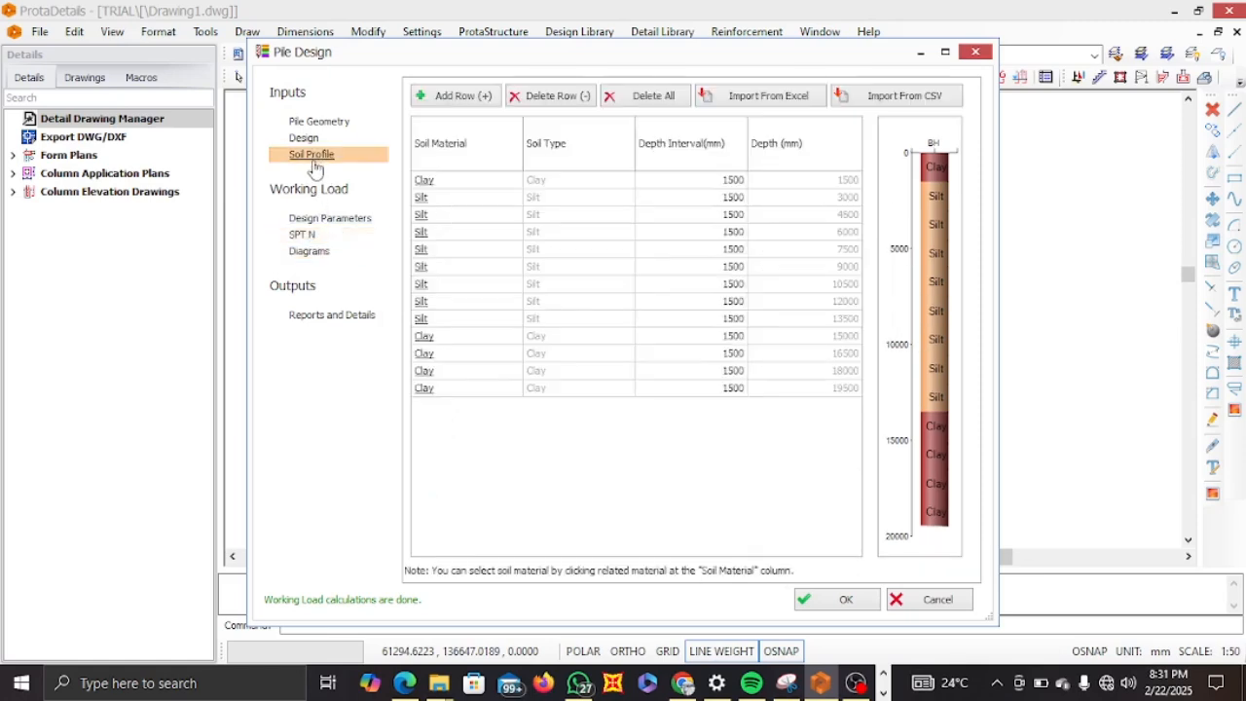
pyautogui.click(310, 252)
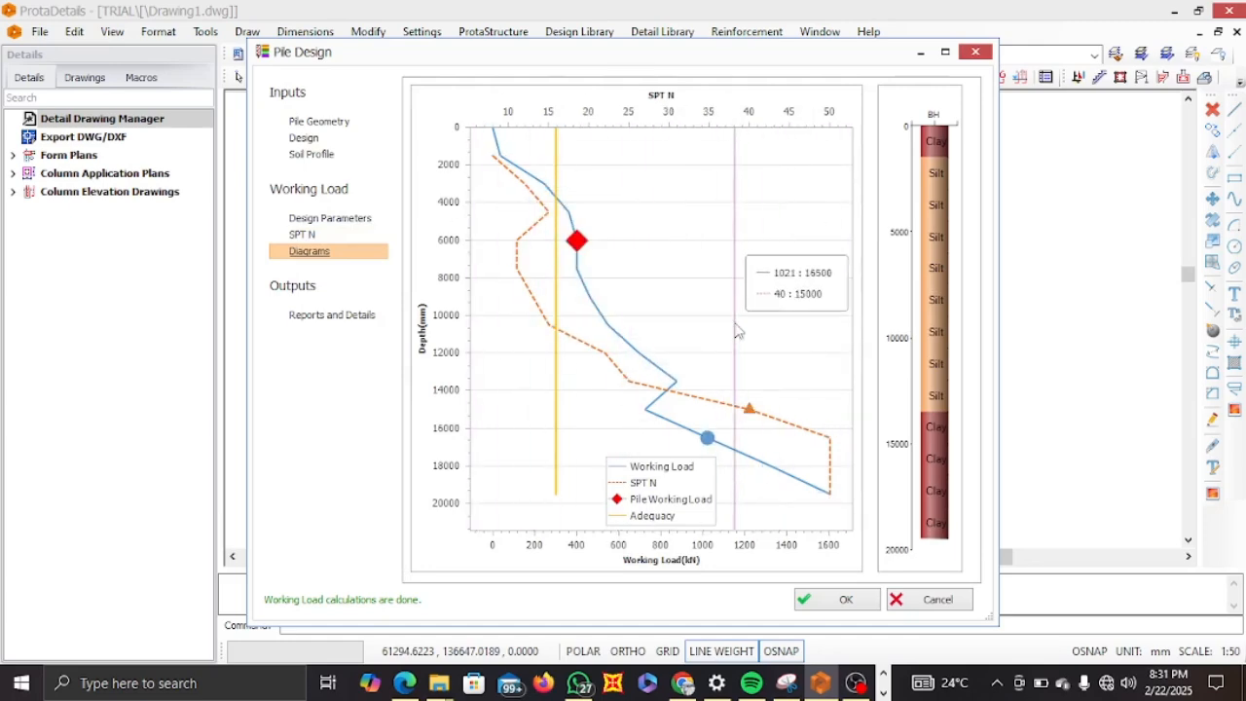
# Switch to the bearing capacity PDF and scroll through the borehole and cone penetration test records.
pyautogui.click(405, 683)
pyautogui.scroll(-10, 546, 346)
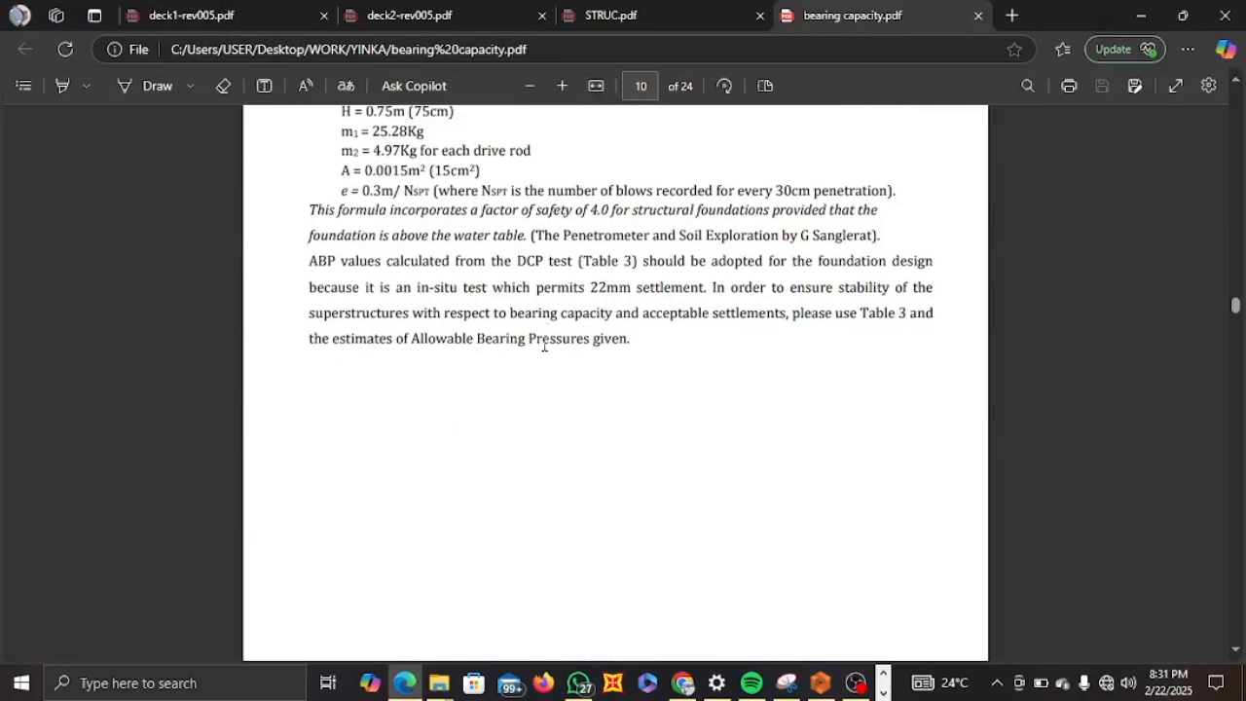
pyautogui.scroll(-15, 546, 346)
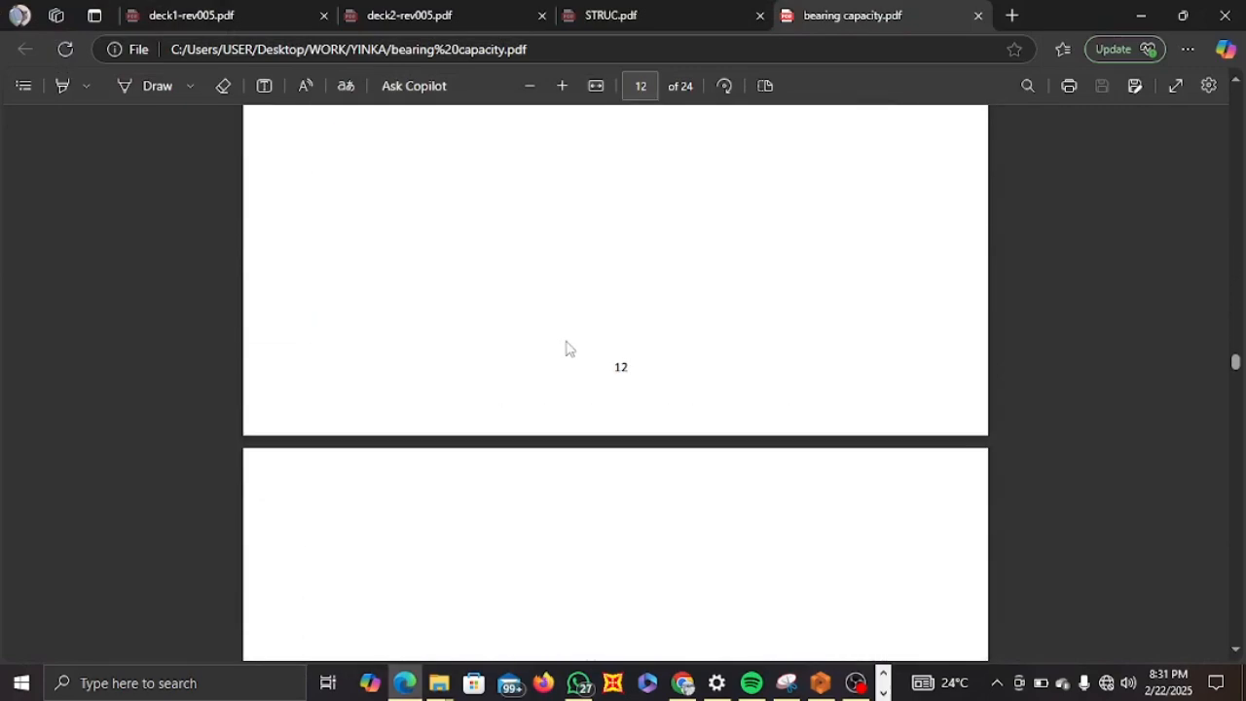
pyautogui.scroll(-20, 564, 342)
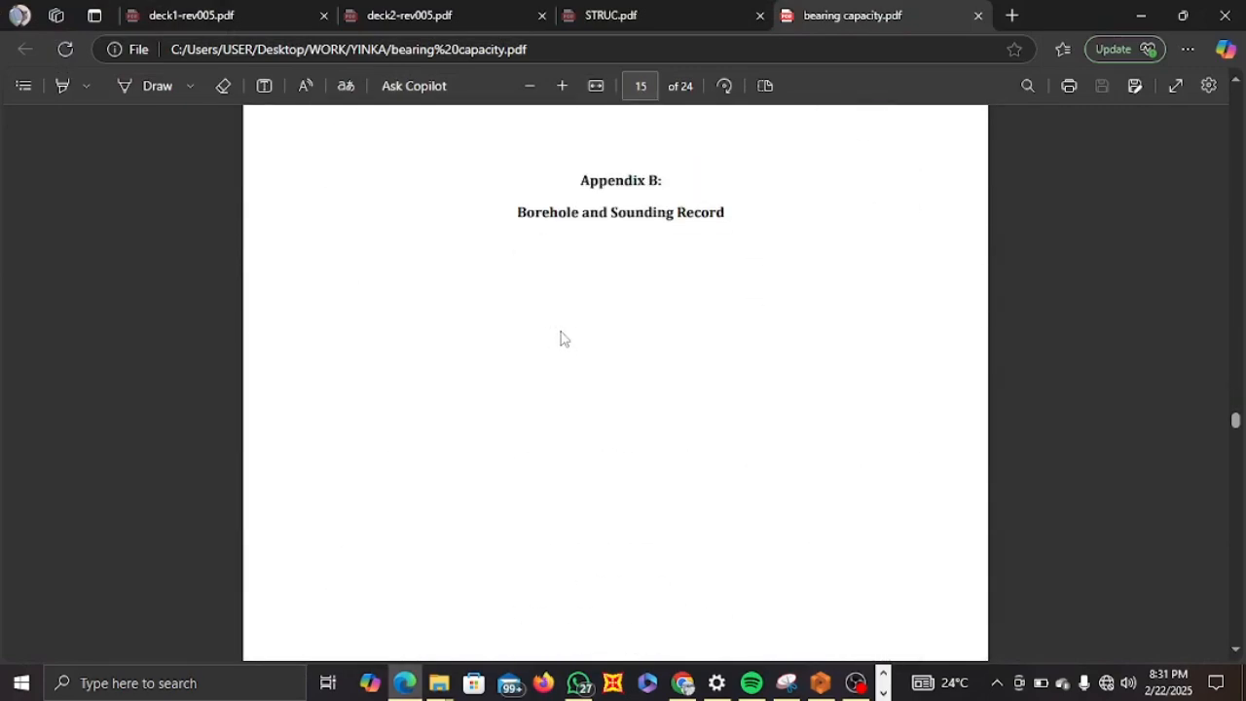
pyautogui.scroll(-20, 563, 338)
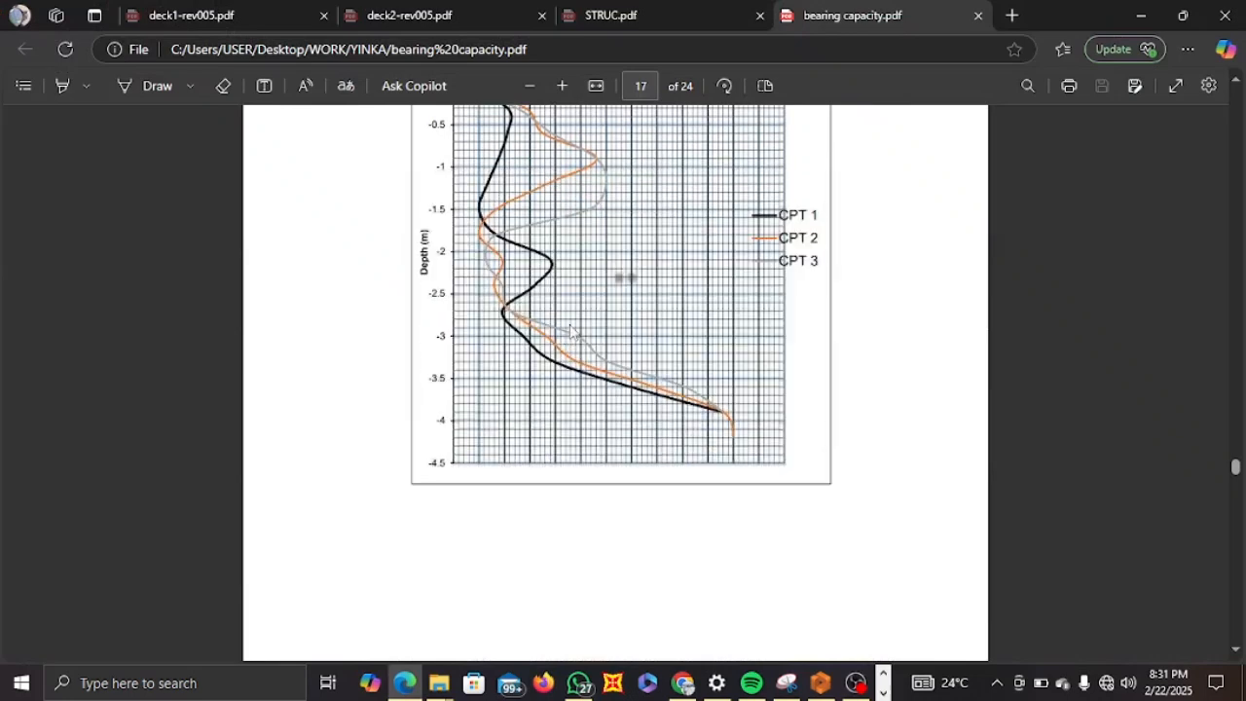
pyautogui.scroll(5, 573, 333)
pyautogui.scroll(-4, 554, 300)
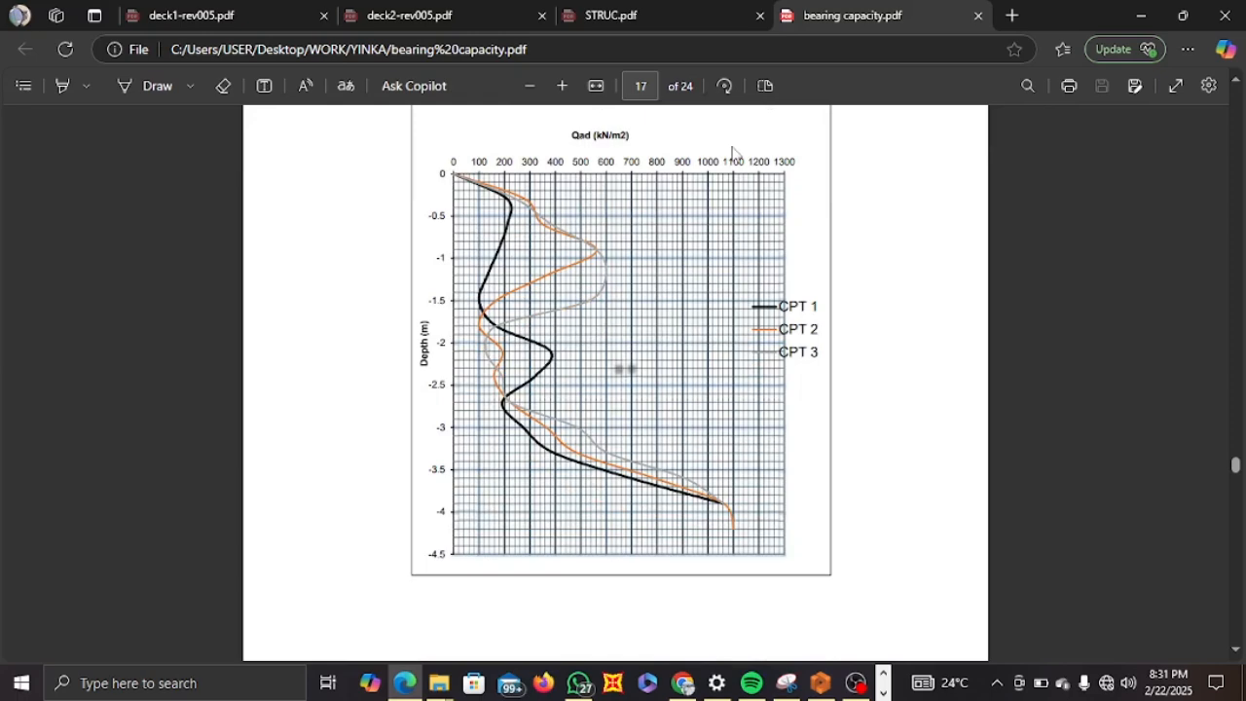
pyautogui.scroll(2, 603, 243)
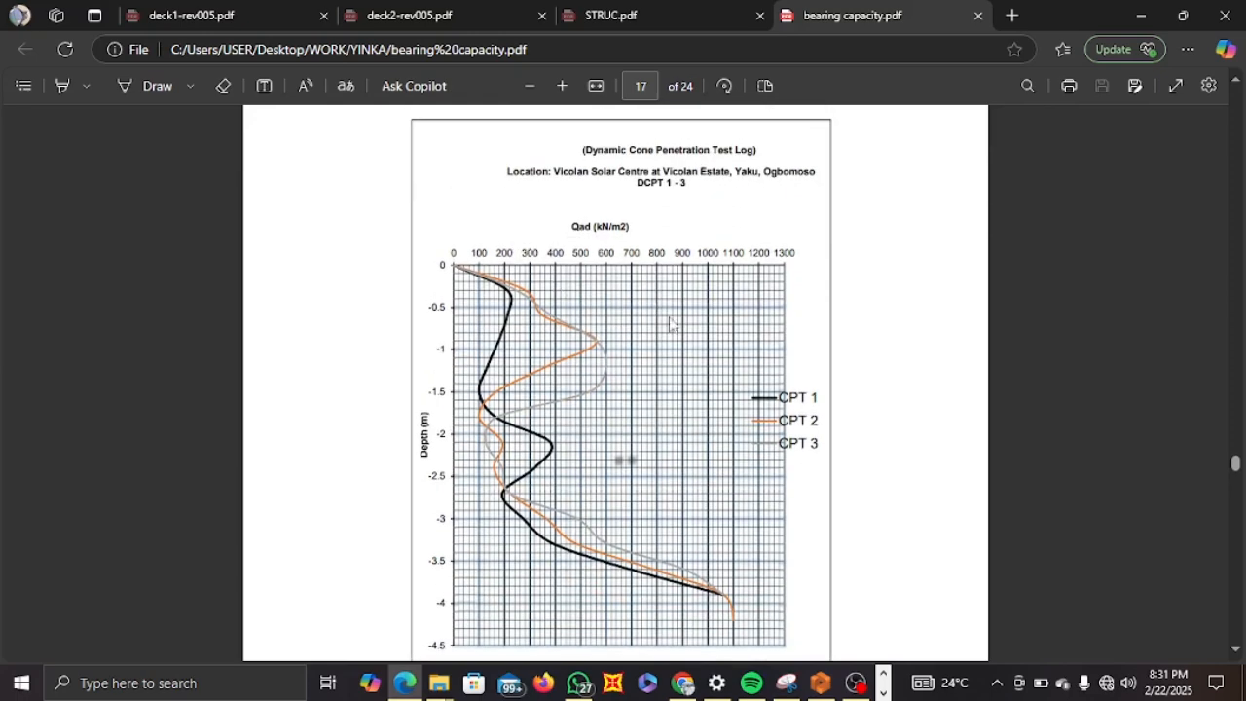
pyautogui.click(1141, 15)
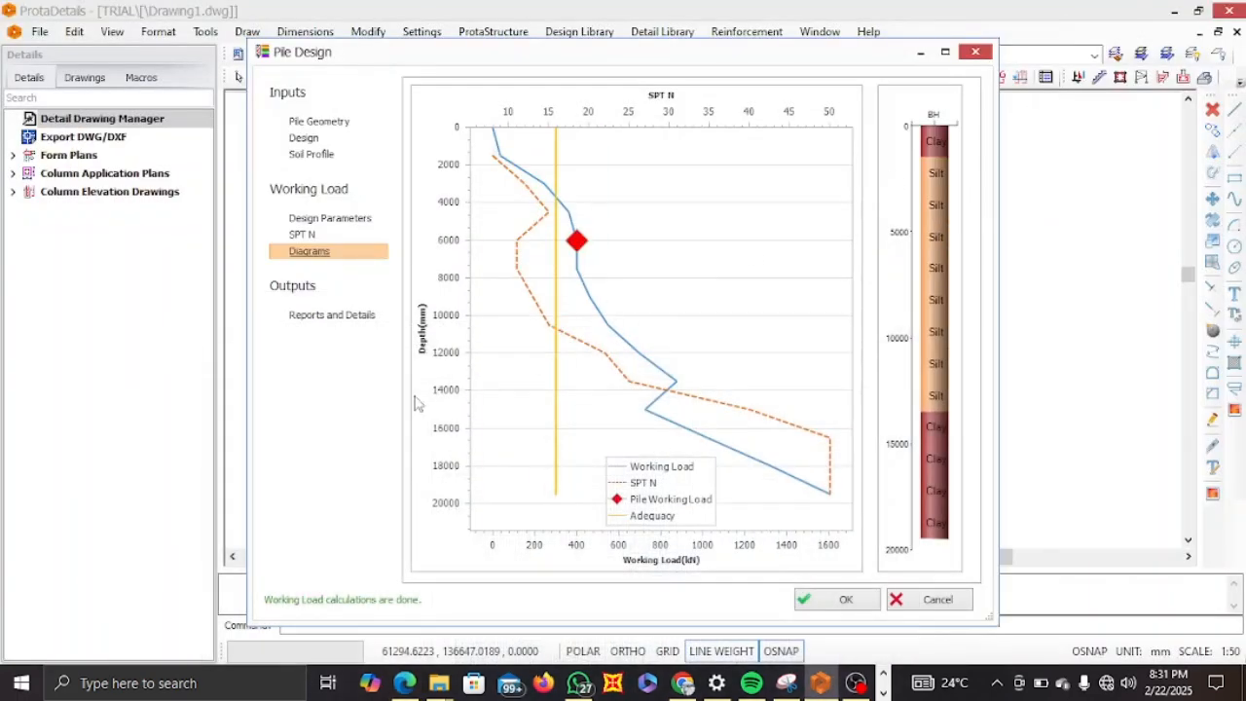
# Review the soil profile, diagrams, pile geometry and design pages of the pile design.
pyautogui.click(302, 235)
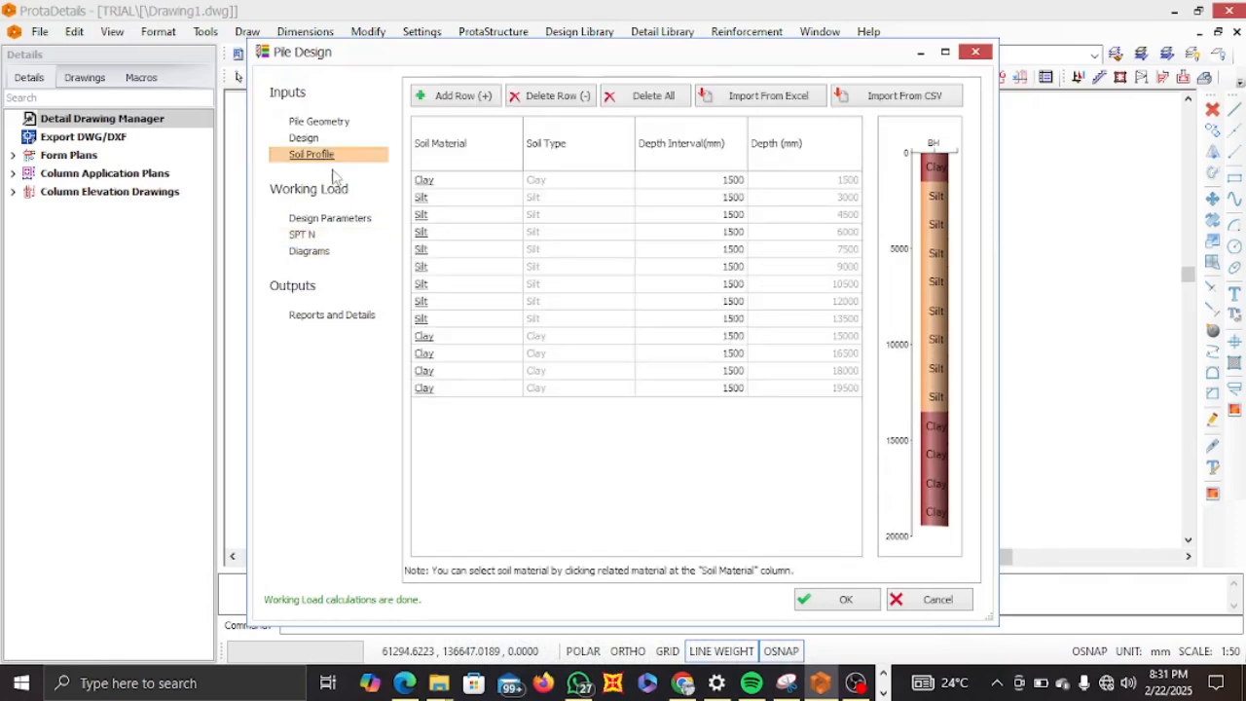
pyautogui.click(303, 252)
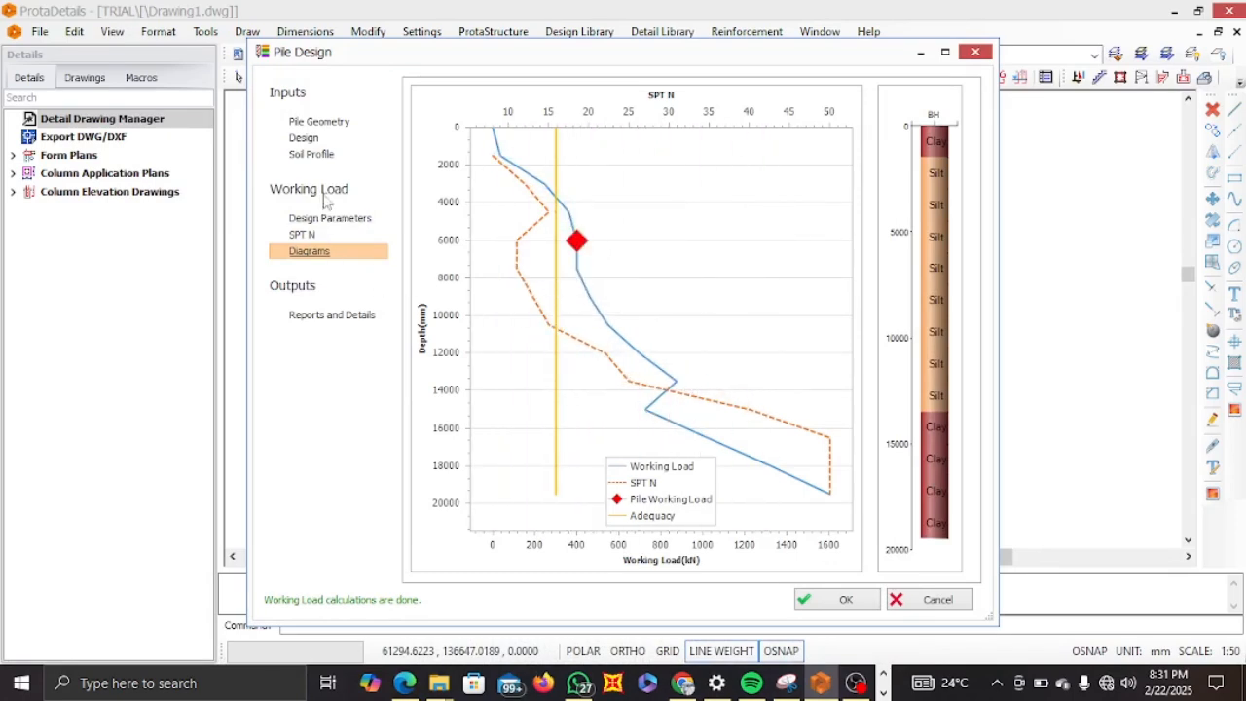
pyautogui.click(306, 123)
pyautogui.click(304, 138)
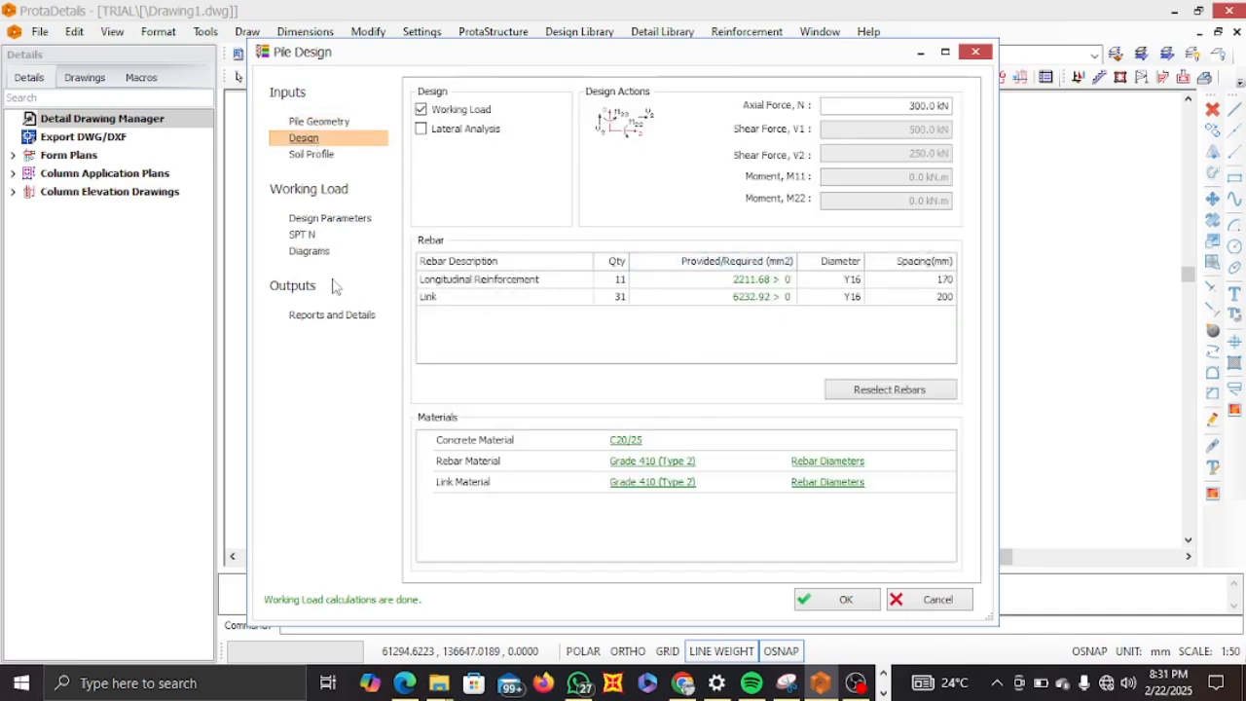
# Open the reports and details settings and generate the pile reinforcement design report.
pyautogui.click(321, 316)
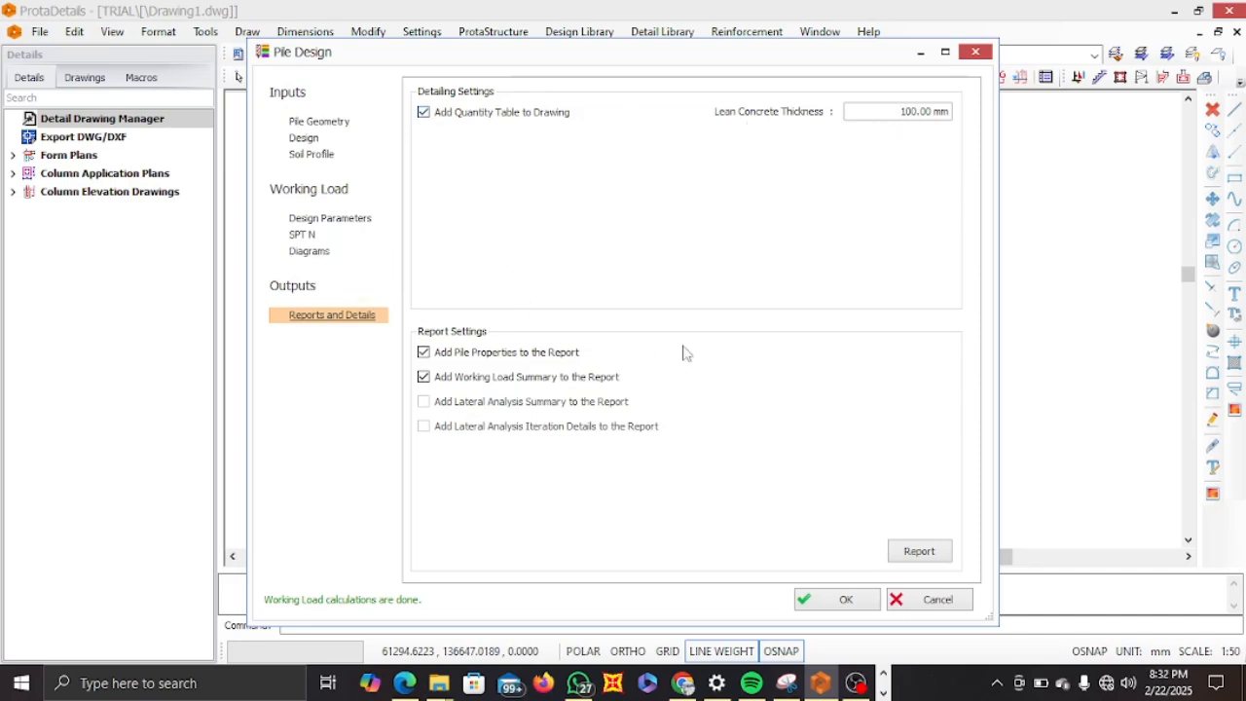
pyautogui.click(928, 552)
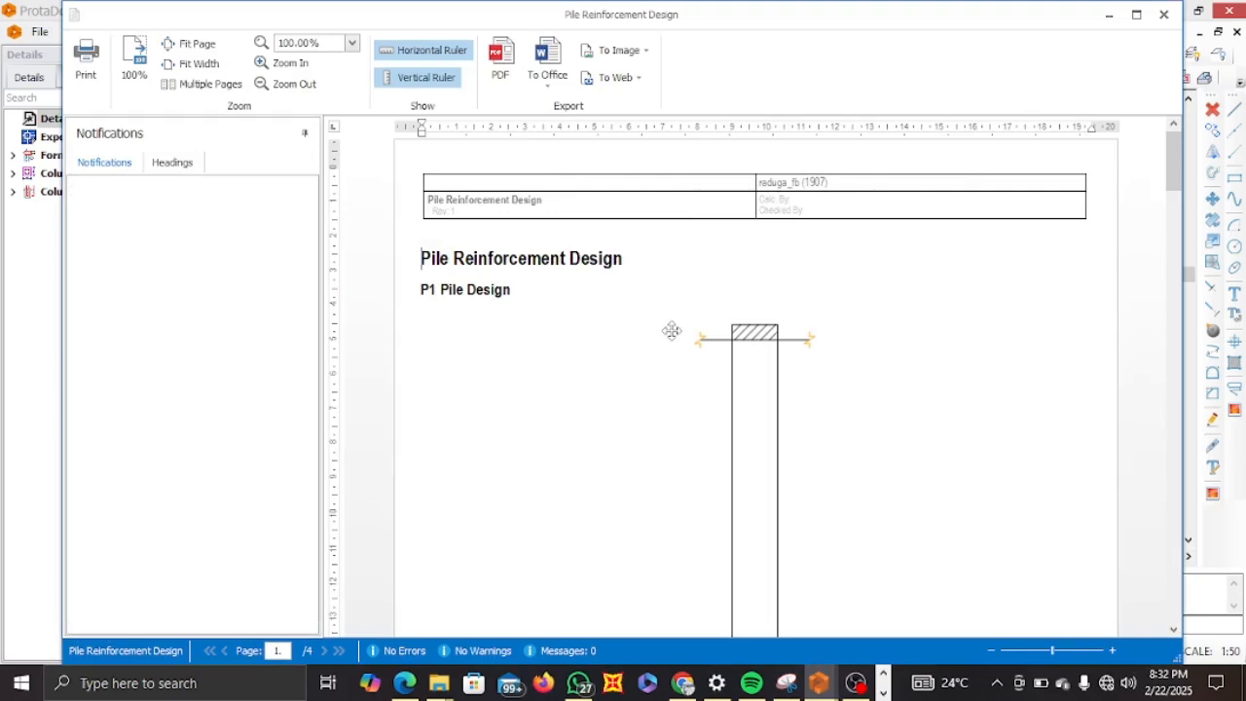
# Scroll through the generated report's drawing, geometric properties, materials and rebar tables, then close it.
pyautogui.scroll(-5, 711, 334)
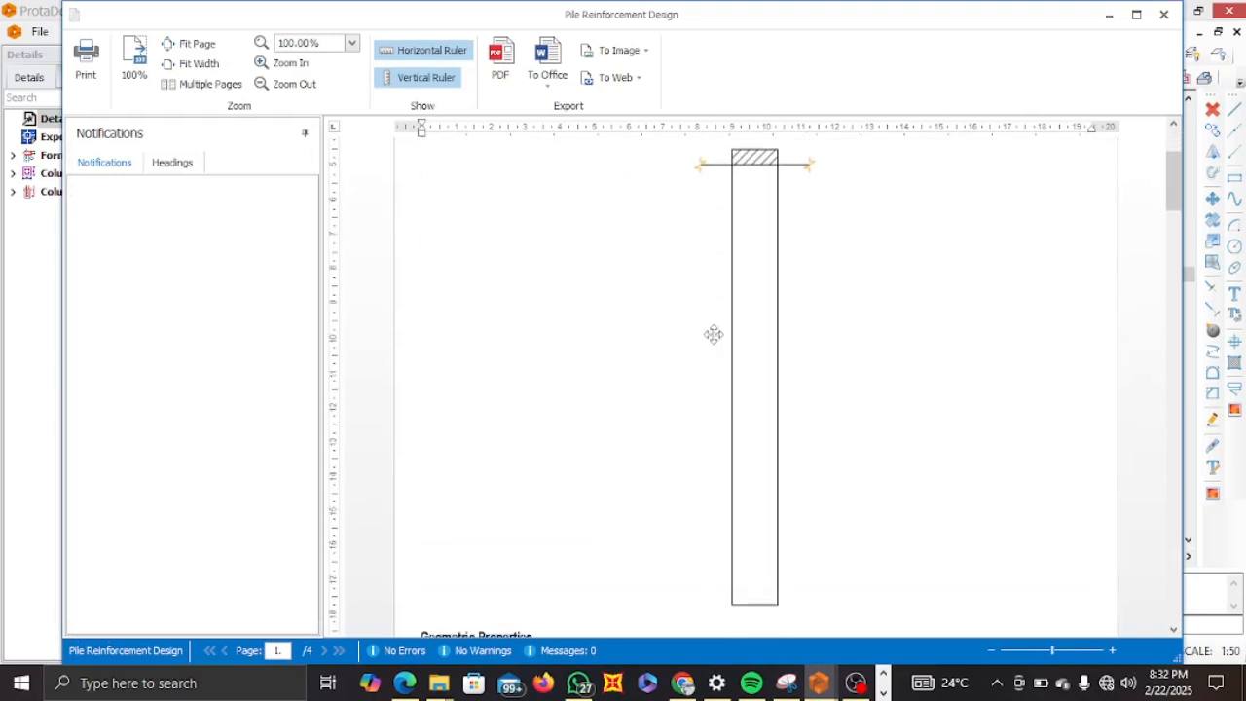
pyautogui.scroll(-4, 716, 335)
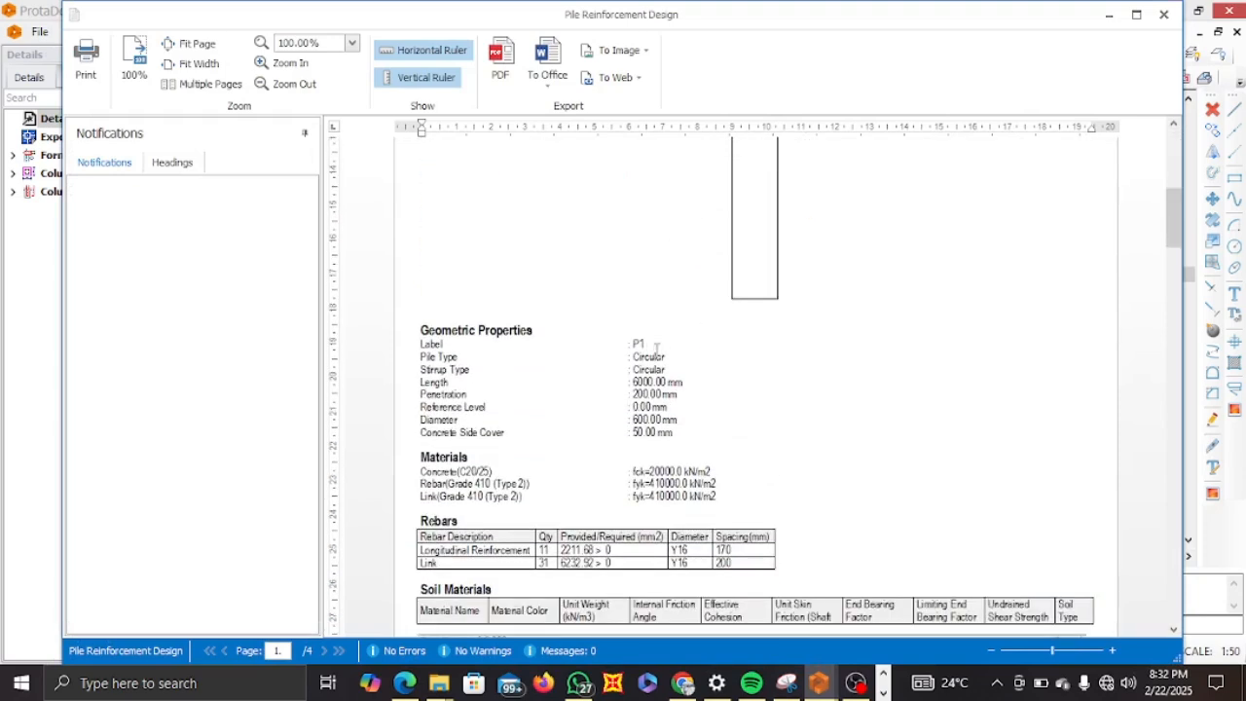
pyautogui.scroll(-1, 555, 358)
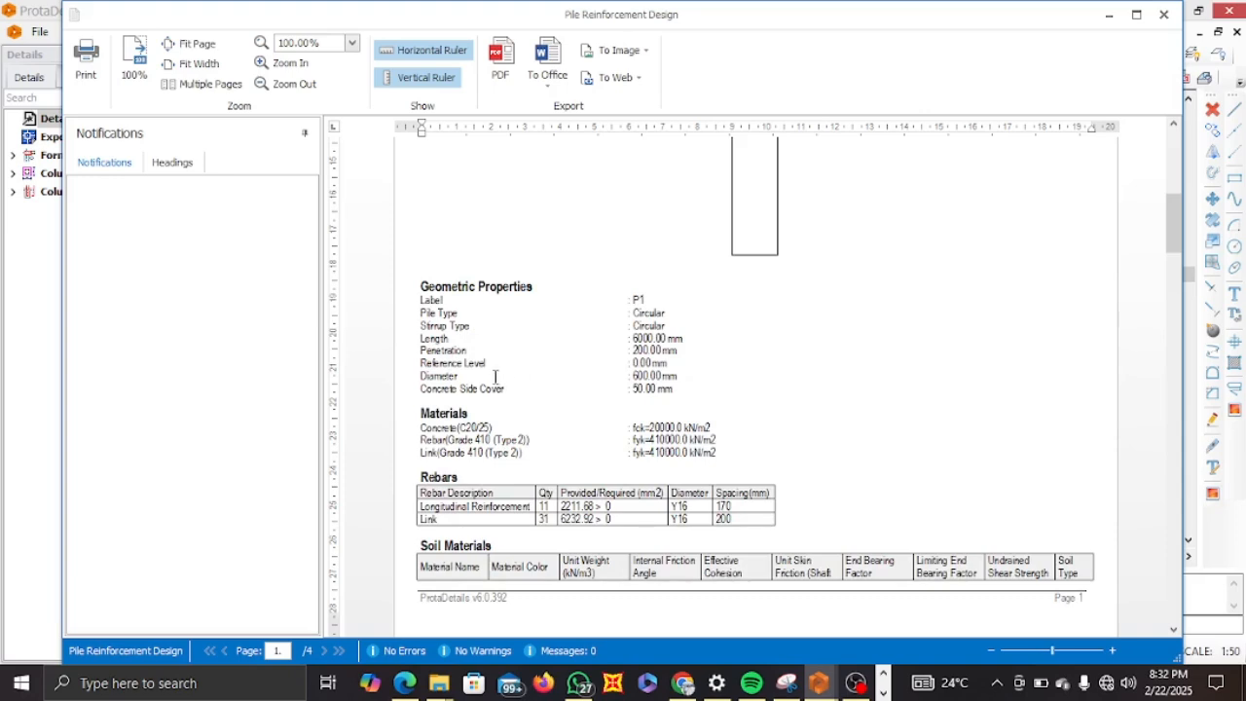
pyautogui.scroll(-1, 479, 492)
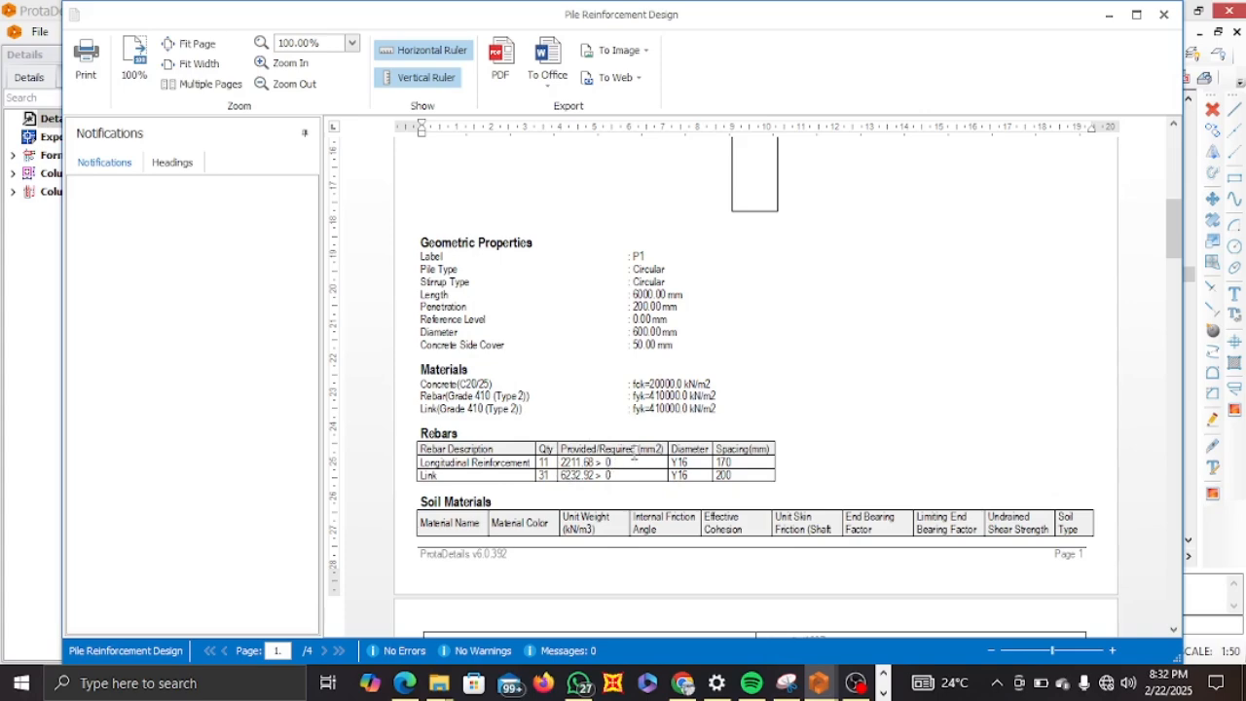
pyautogui.scroll(5, 639, 458)
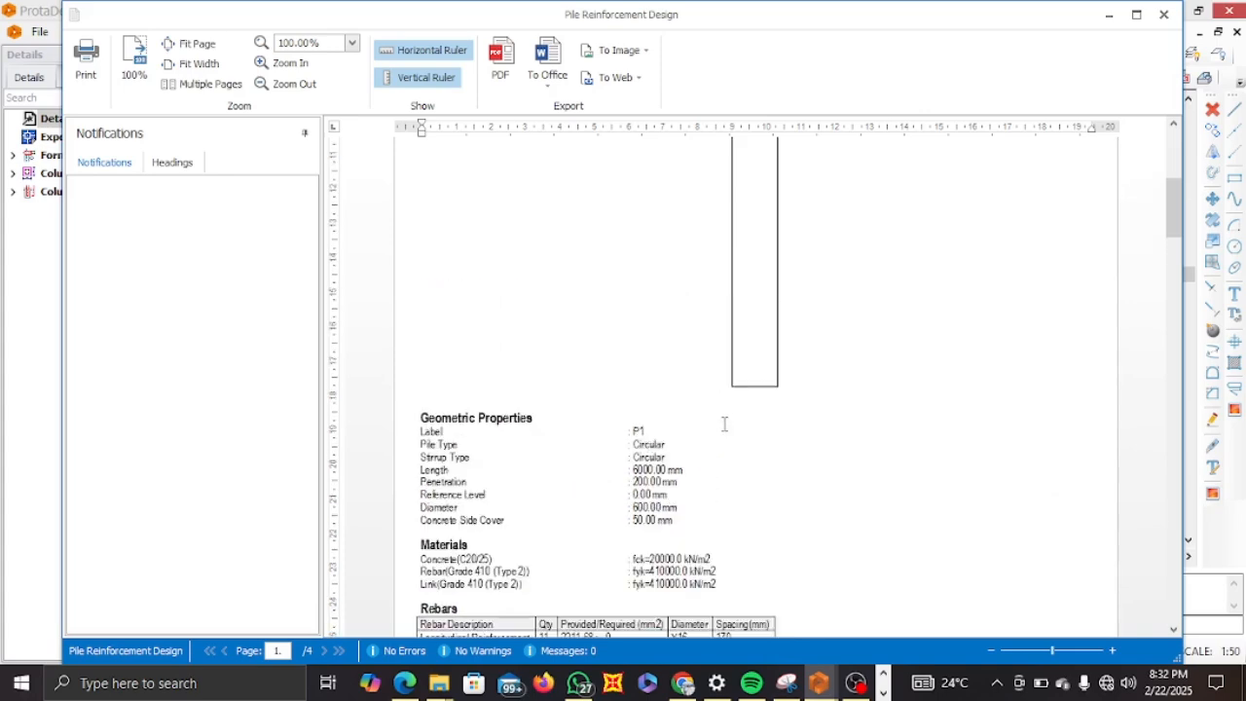
pyautogui.scroll(-10, 767, 376)
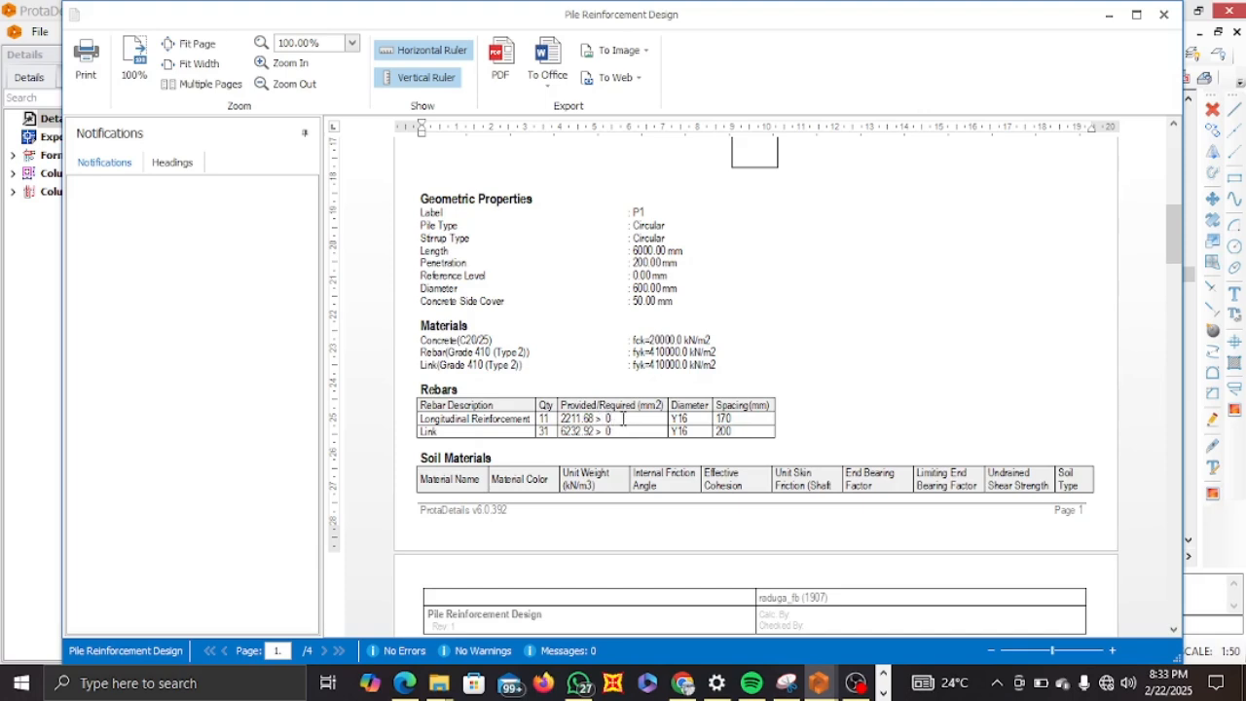
pyautogui.scroll(8, 756, 388)
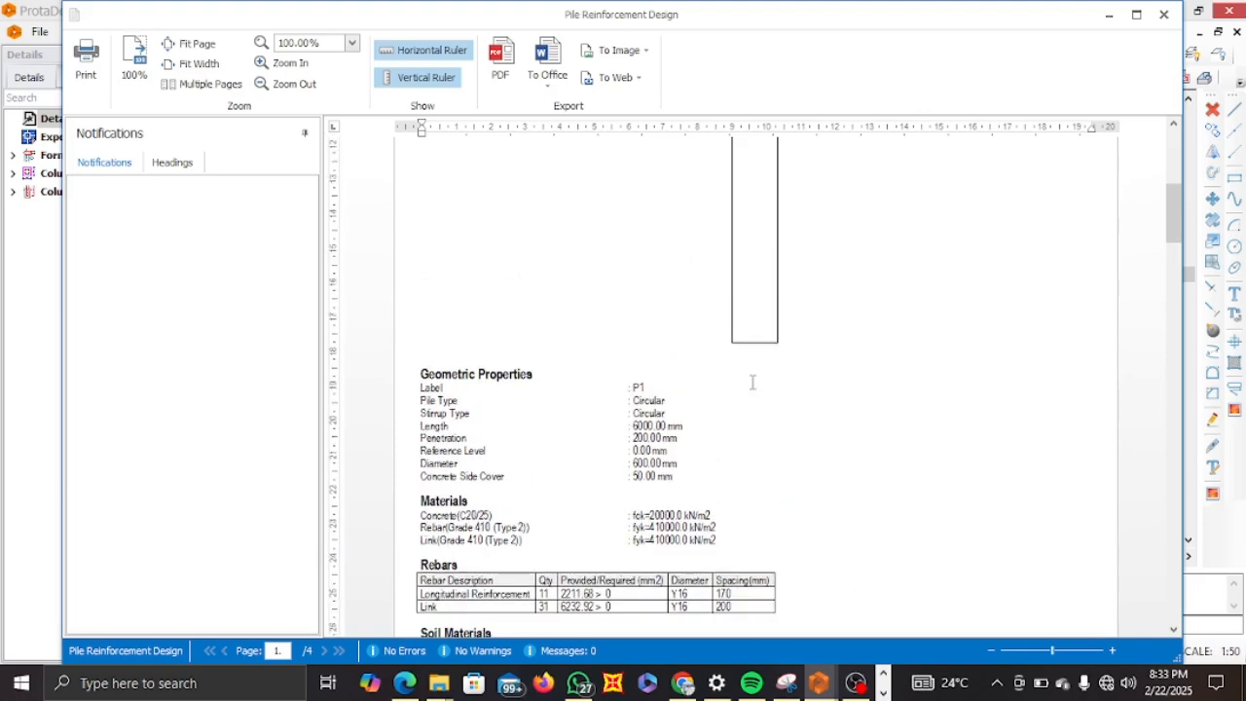
pyautogui.scroll(4, 755, 389)
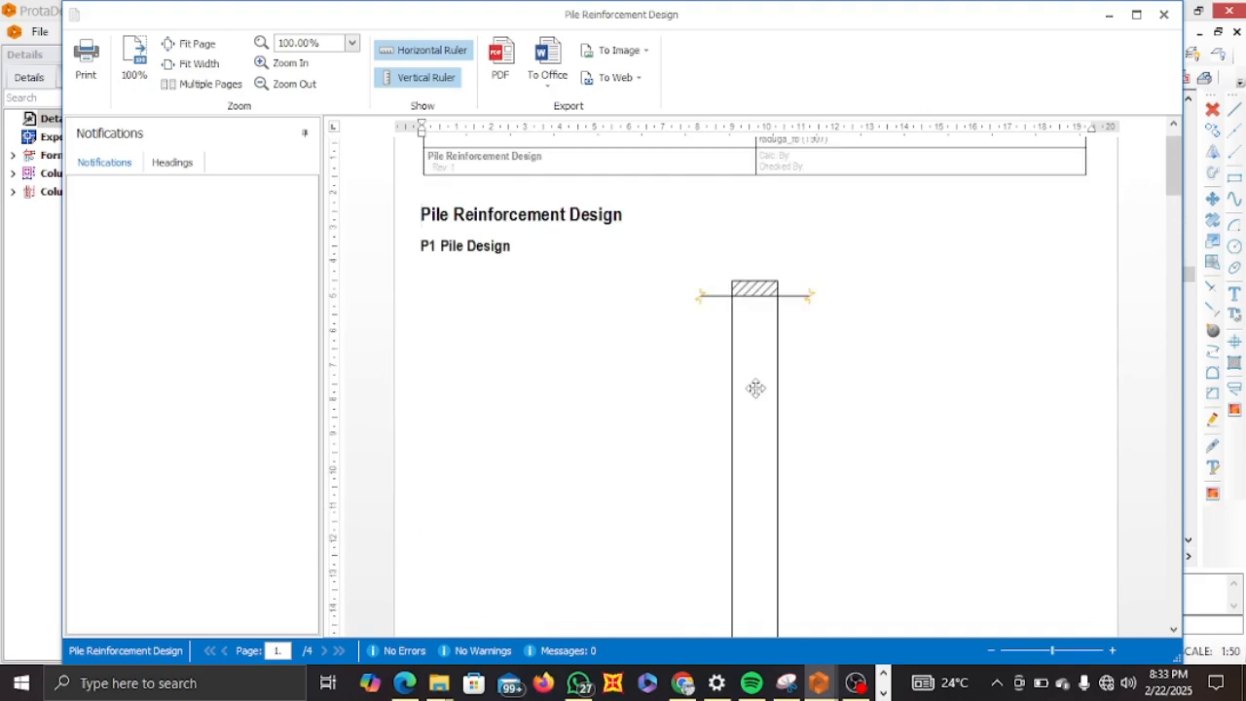
pyautogui.scroll(-6, 756, 389)
pyautogui.scroll(-3, 755, 388)
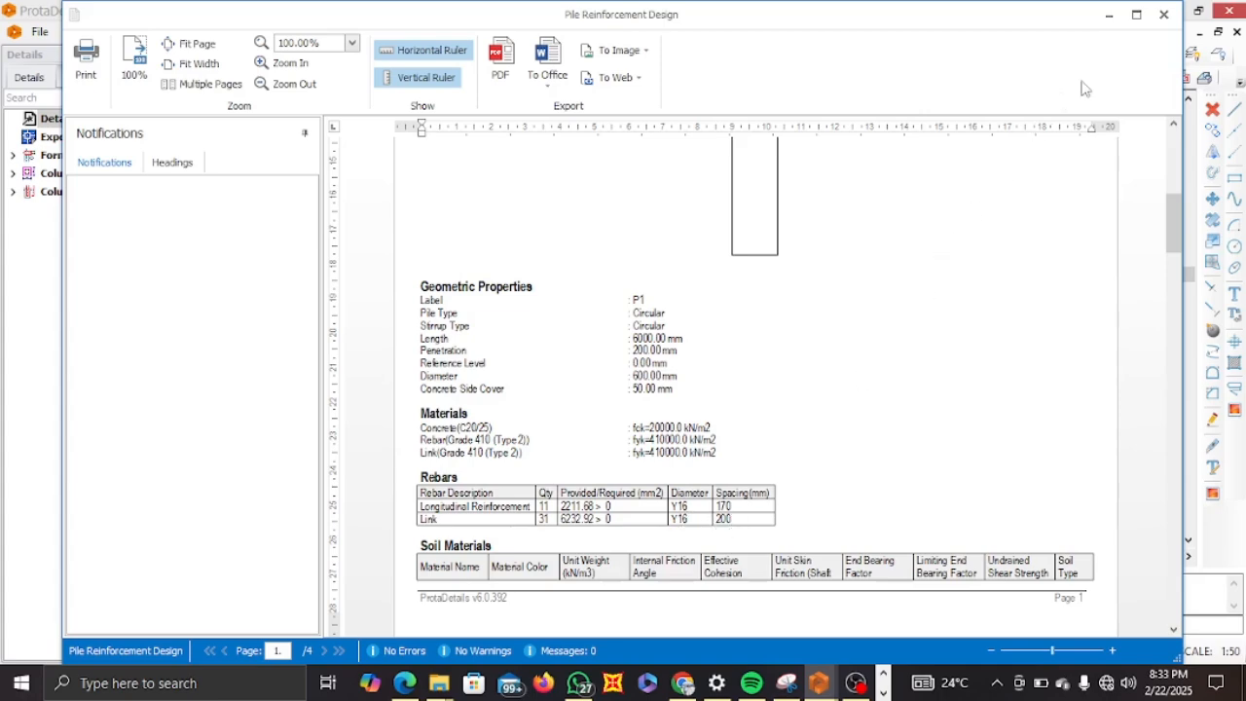
pyautogui.click(1163, 13)
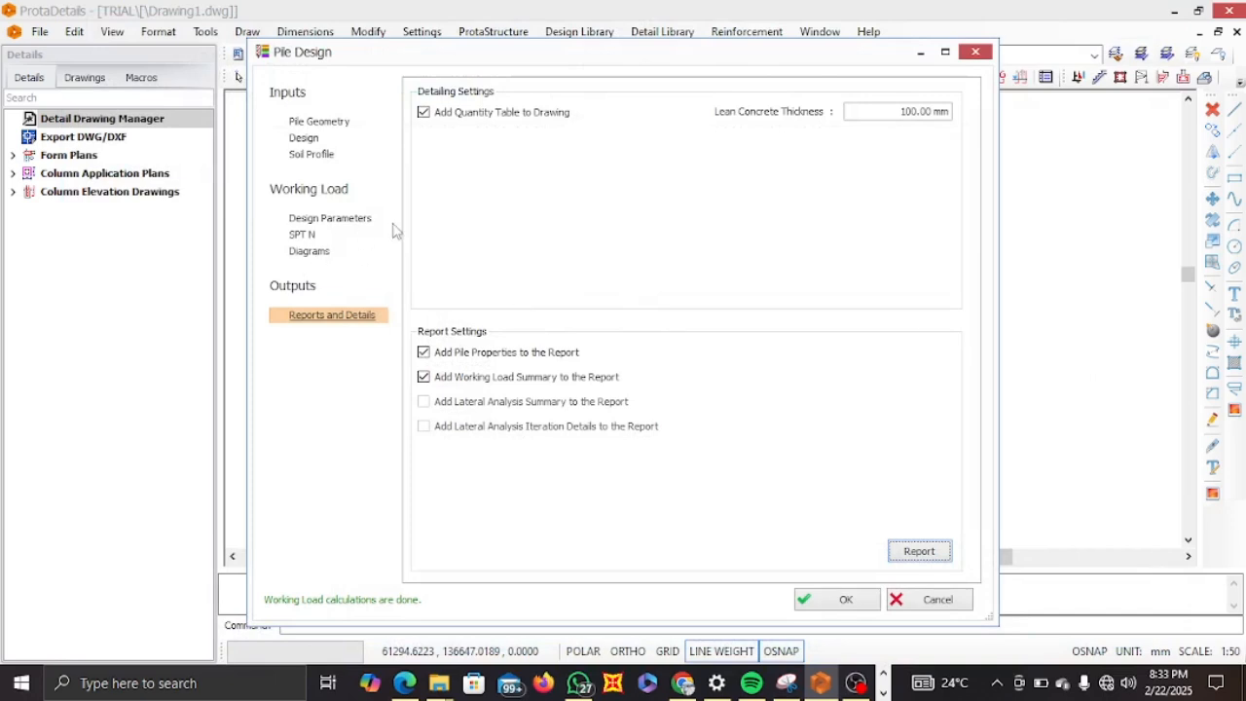
# Set the longitudinal reinforcement quantity to 10 bars in the pile's rebar table.
pyautogui.click(310, 158)
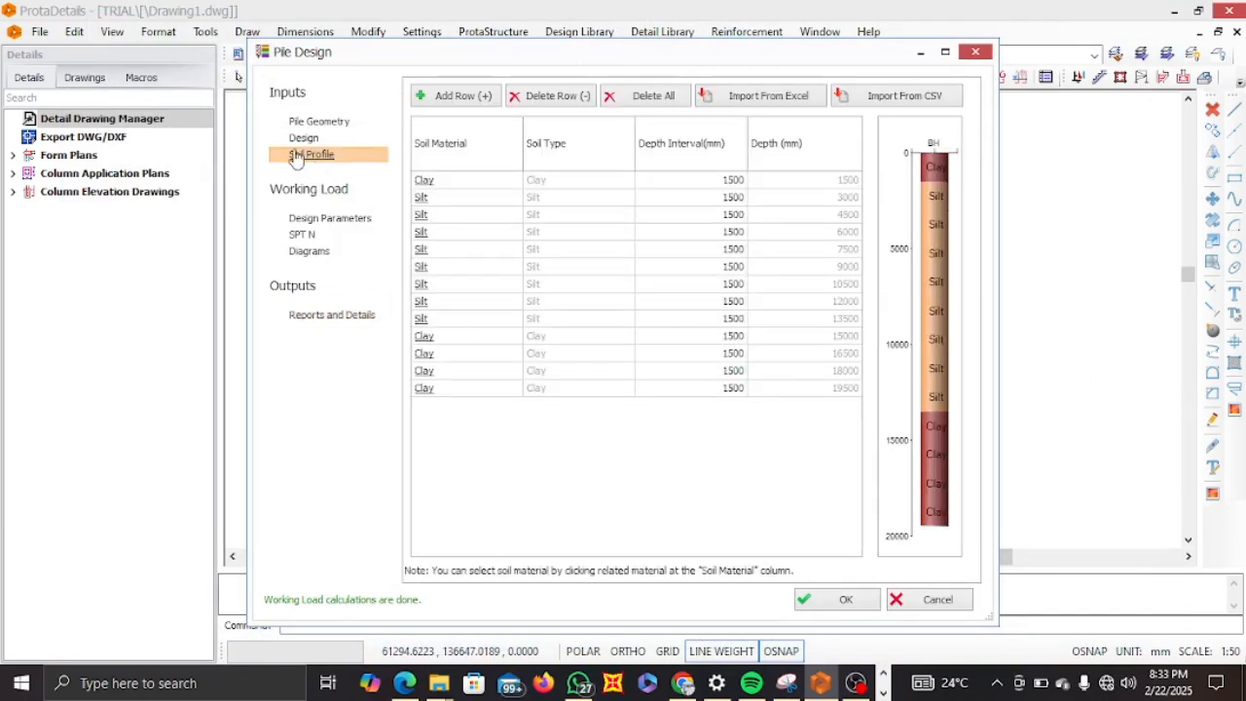
pyautogui.click(302, 138)
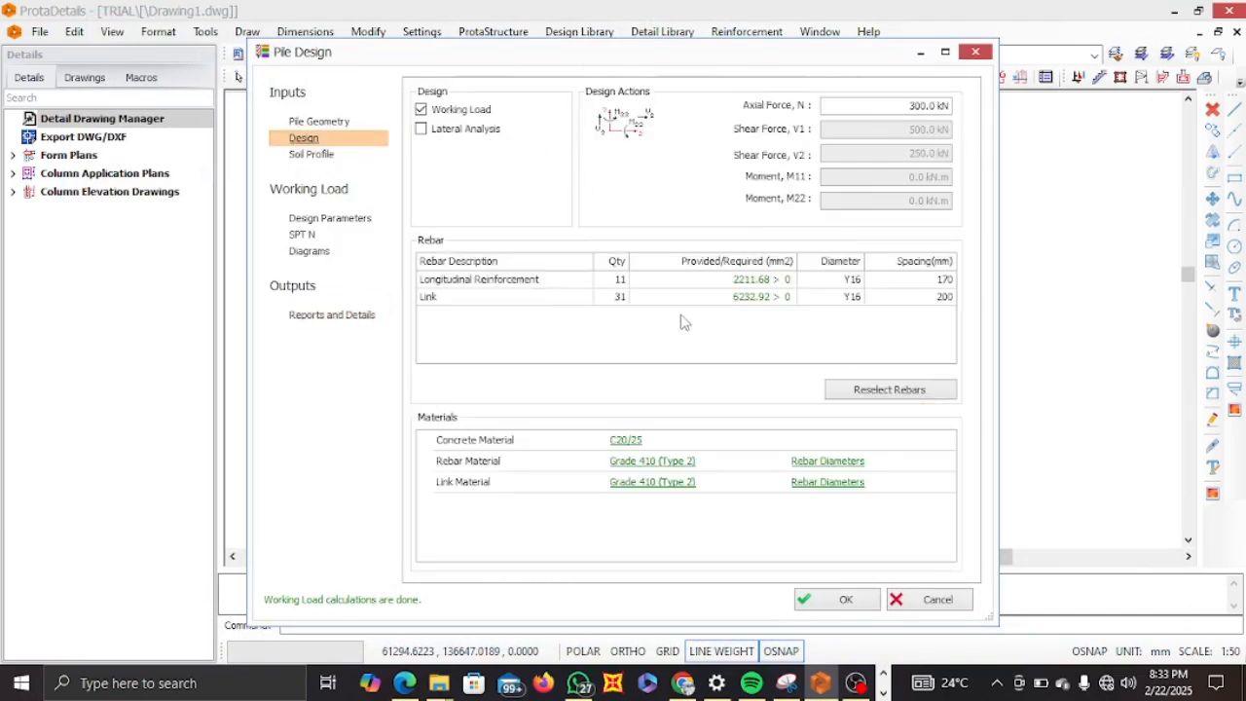
pyautogui.doubleClick(623, 279)
pyautogui.write('10')
pyautogui.press('Return')
pyautogui.doubleClick(621, 279)
pyautogui.write('6')
pyautogui.doubleClick(621, 279)
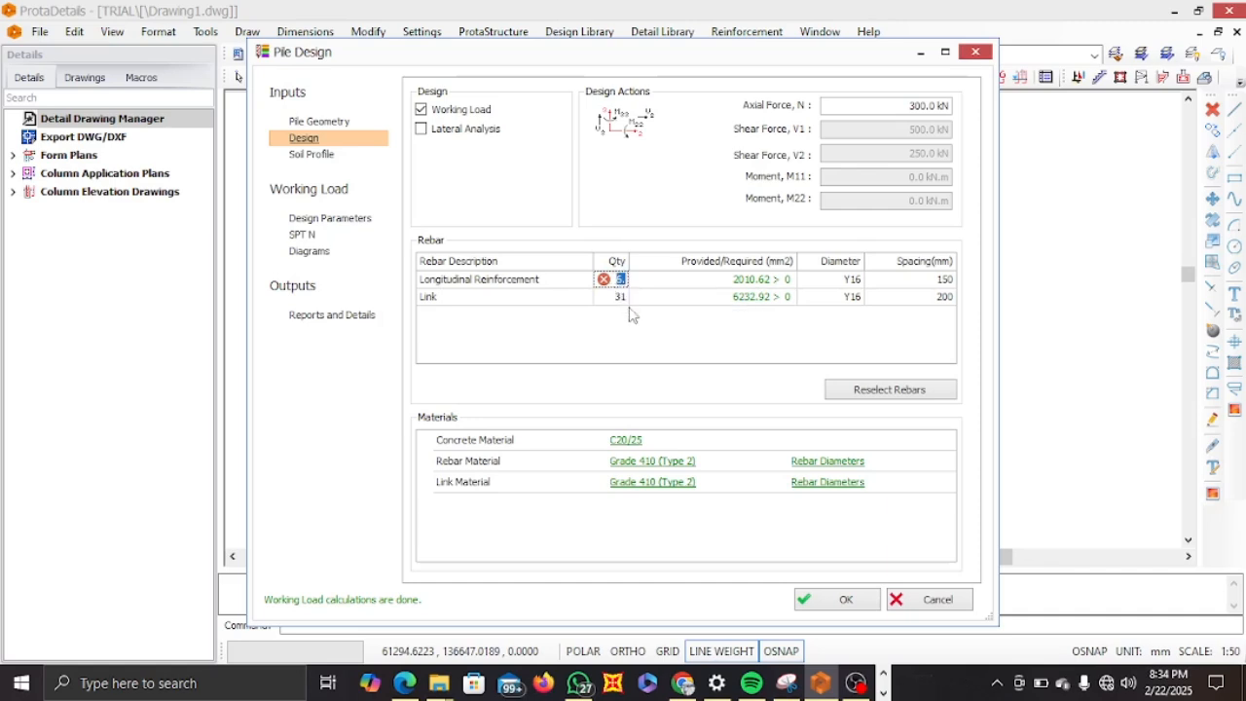
pyautogui.write('10')
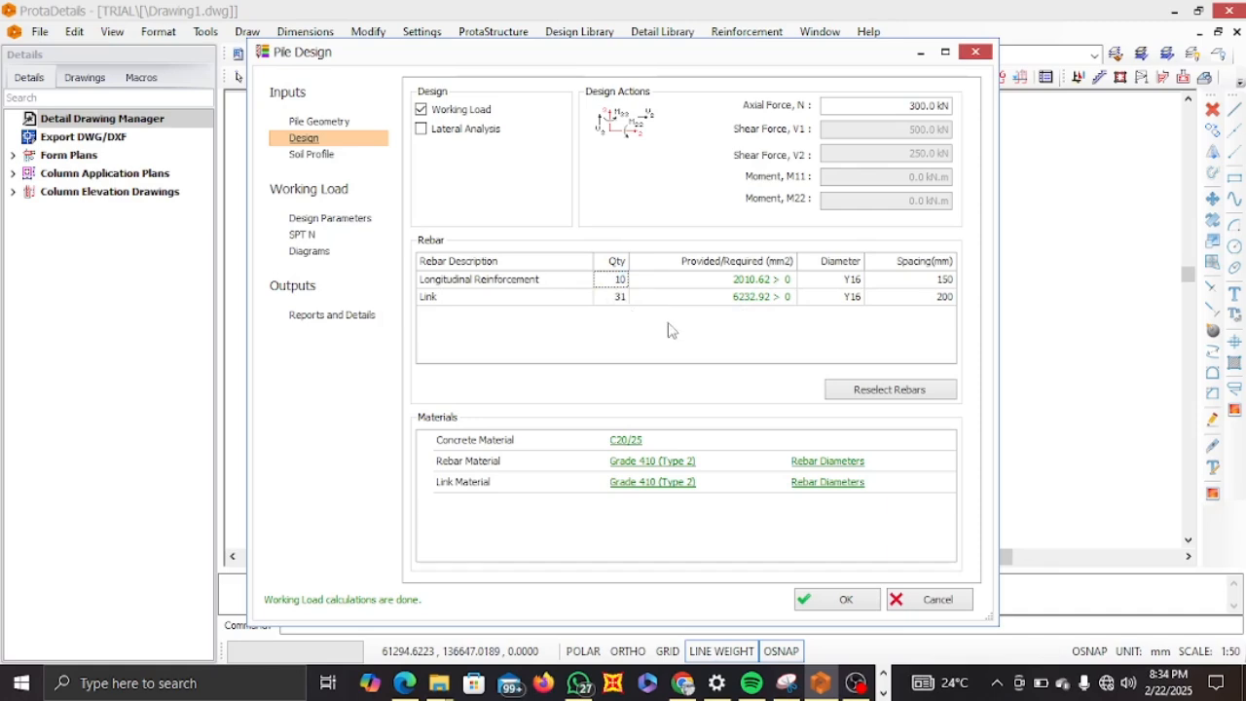
# Examine the diameter options available for the link reinforcement.
pyautogui.click(853, 298)
pyautogui.click(855, 297)
pyautogui.click(859, 298)
pyautogui.click(859, 299)
pyautogui.click(859, 299)
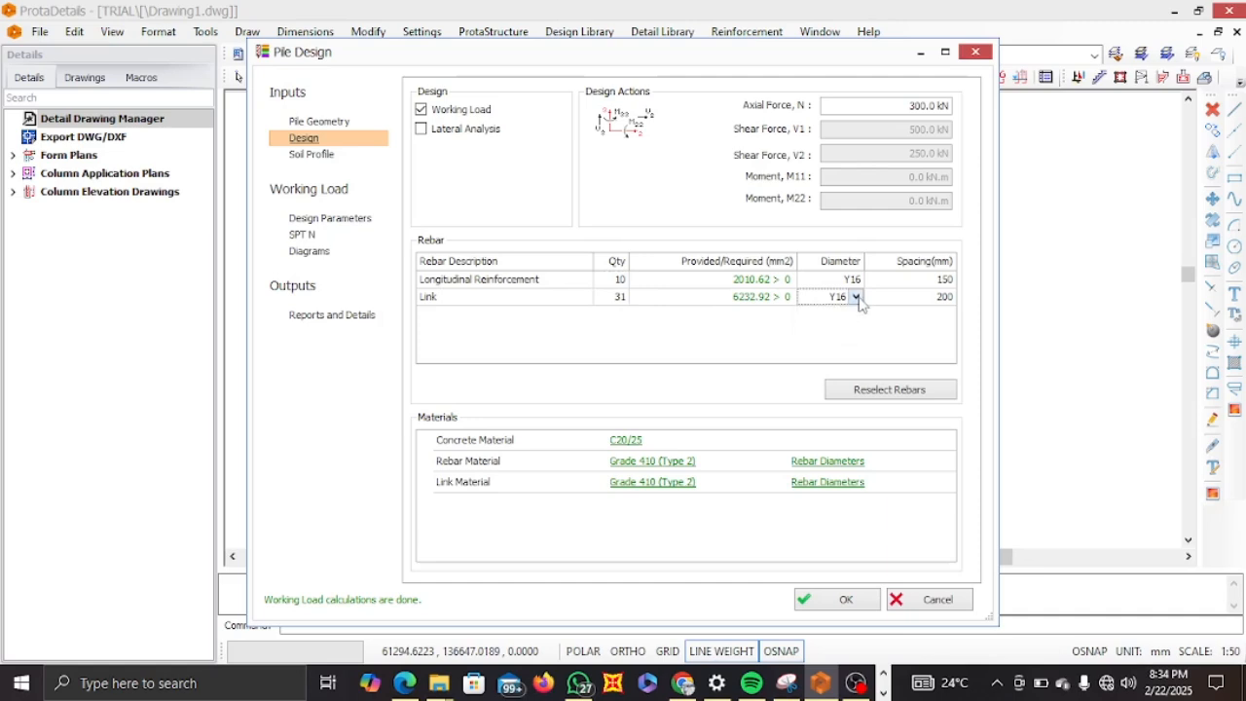
pyautogui.click(860, 299)
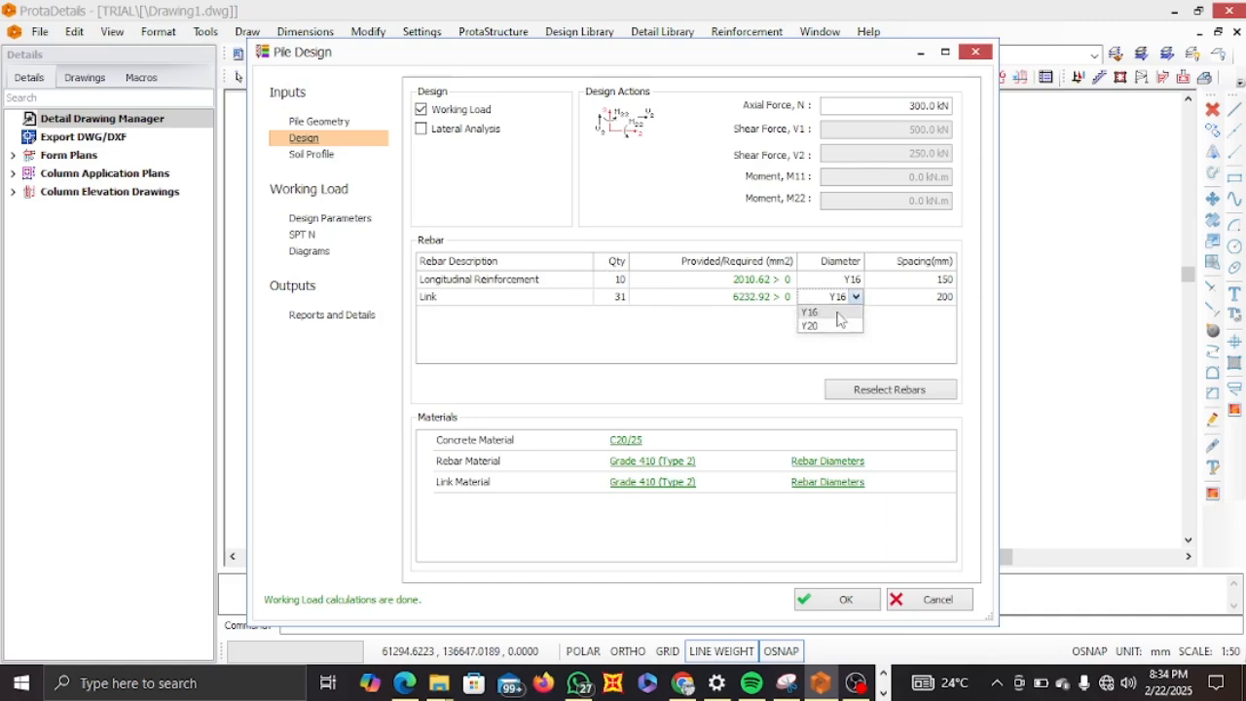
pyautogui.click(839, 316)
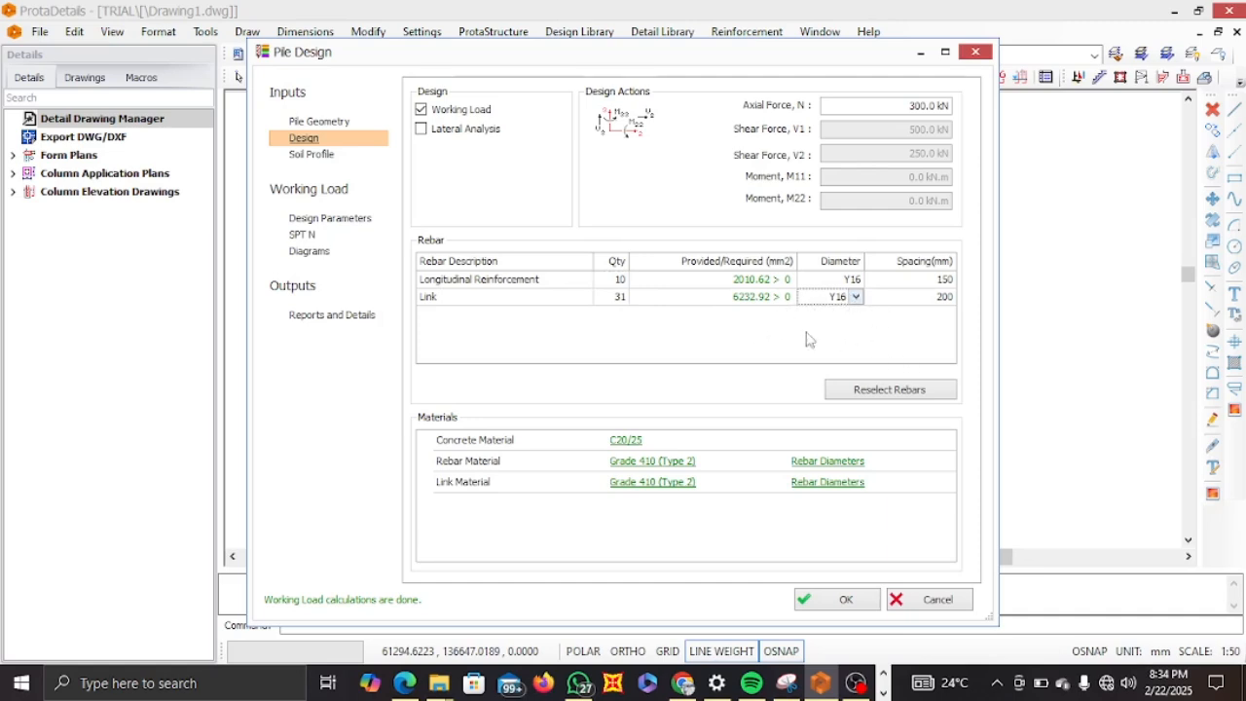
pyautogui.click(320, 121)
pyautogui.click(302, 139)
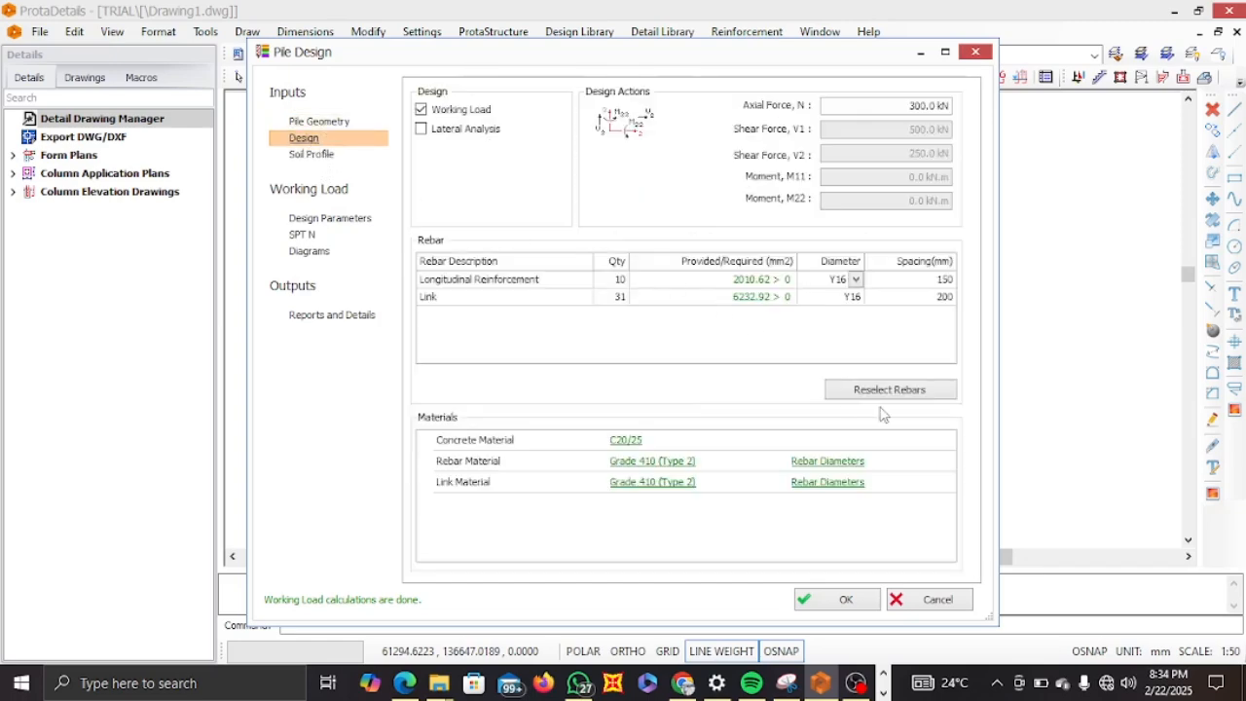
# Enable the 12 mm bar in the Grade 410 foundations rebar diameters table.
pyautogui.click(828, 484)
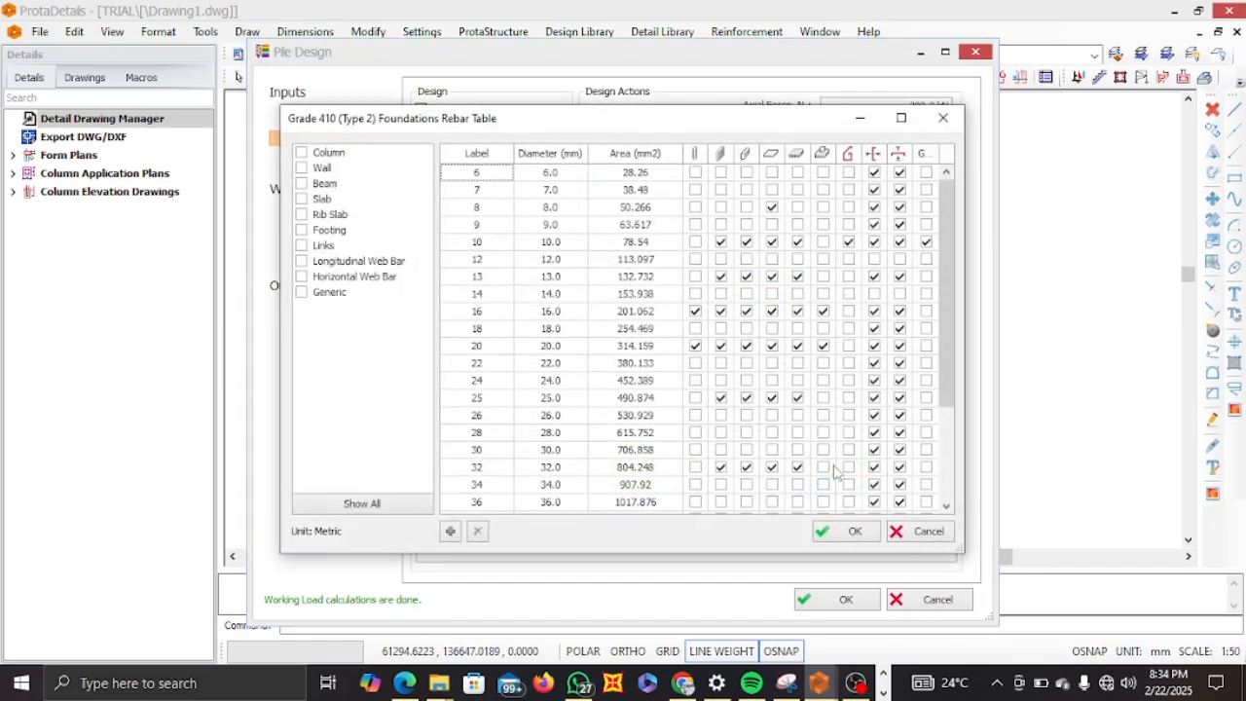
pyautogui.click(693, 261)
pyautogui.click(849, 531)
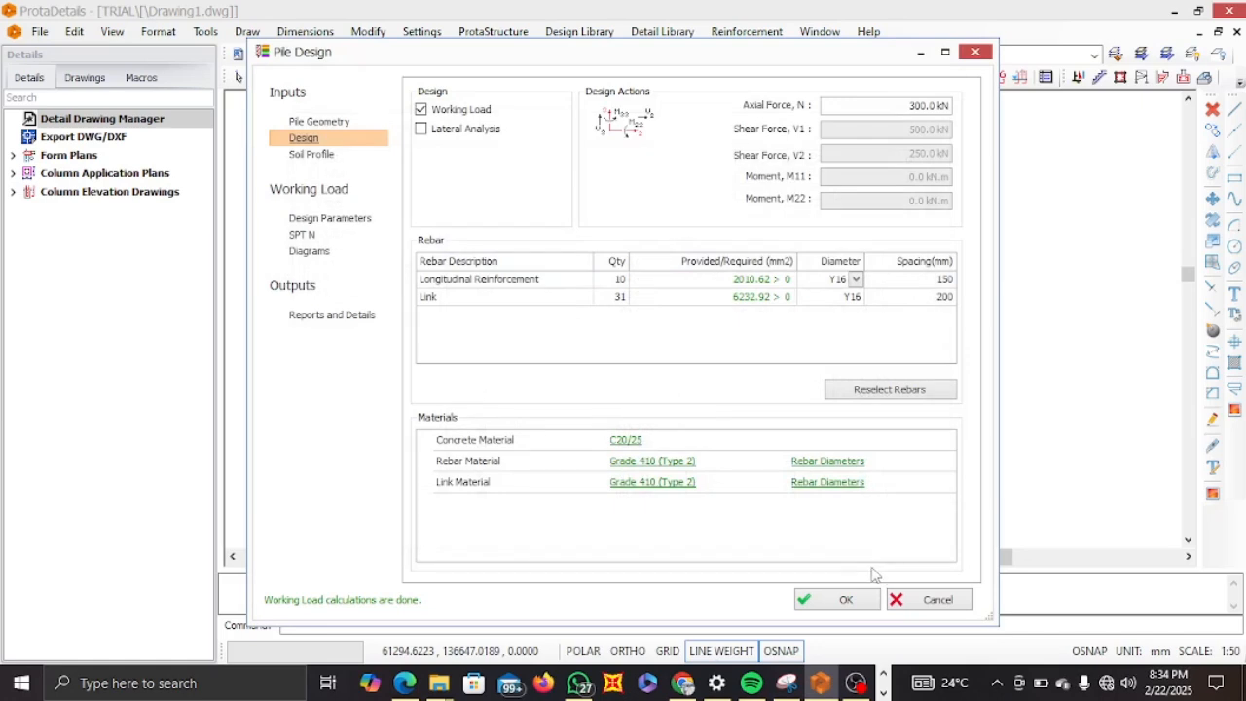
# Check the link diameter options again after reselecting rebars.
pyautogui.click(853, 296)
pyautogui.click(855, 297)
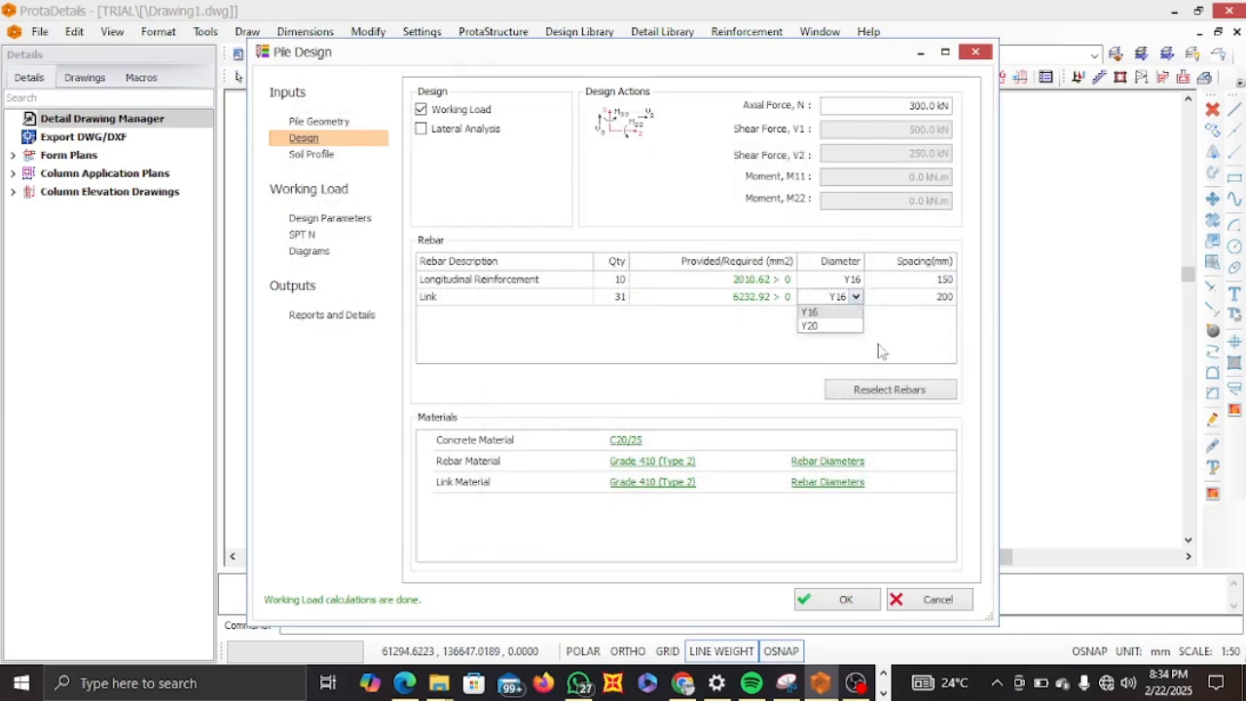
pyautogui.click(896, 388)
pyautogui.click(858, 298)
pyautogui.click(757, 353)
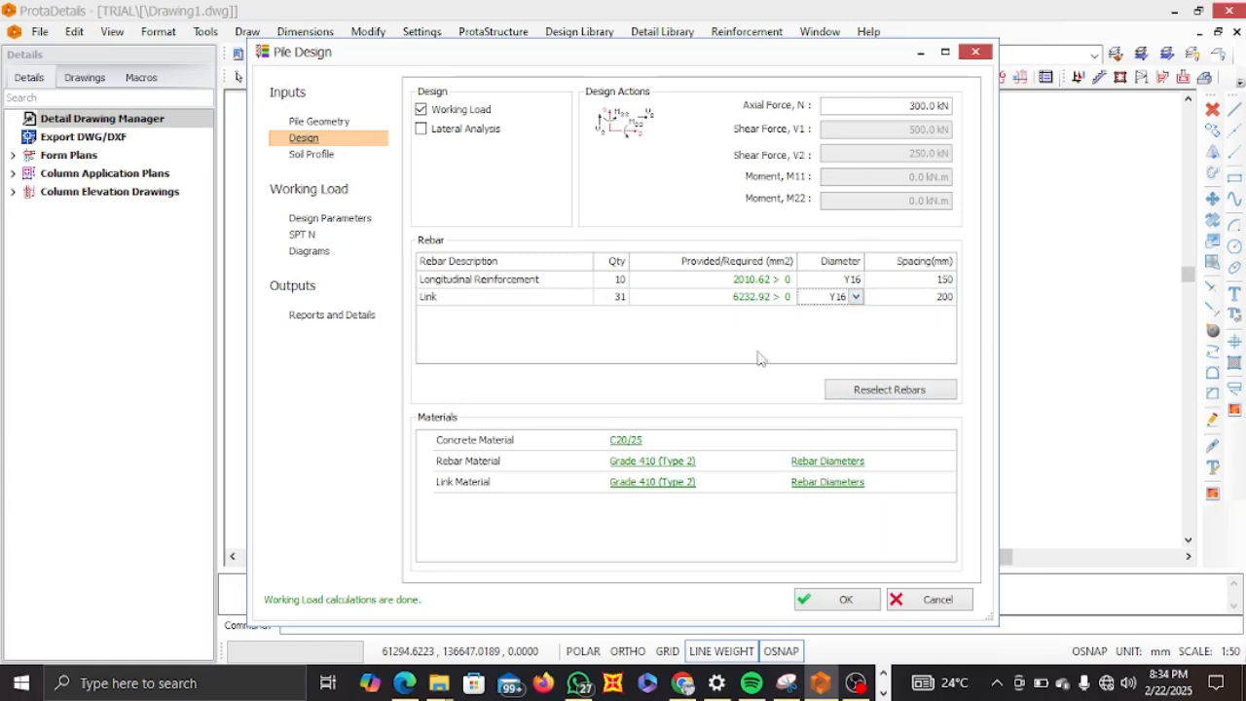
pyautogui.click(856, 297)
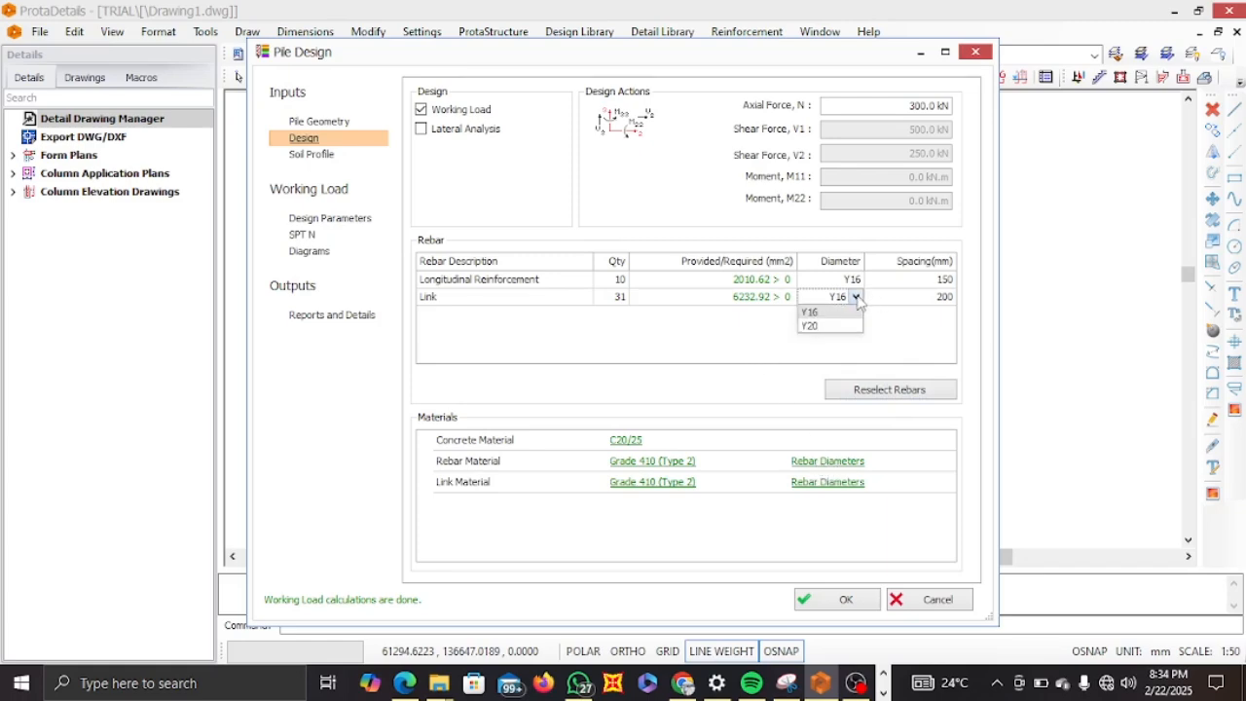
# Enable the 10 mm bar for every bar type in the link rebar diameters table, then reselect the rebars.
pyautogui.click(845, 492)
pyautogui.click(849, 242)
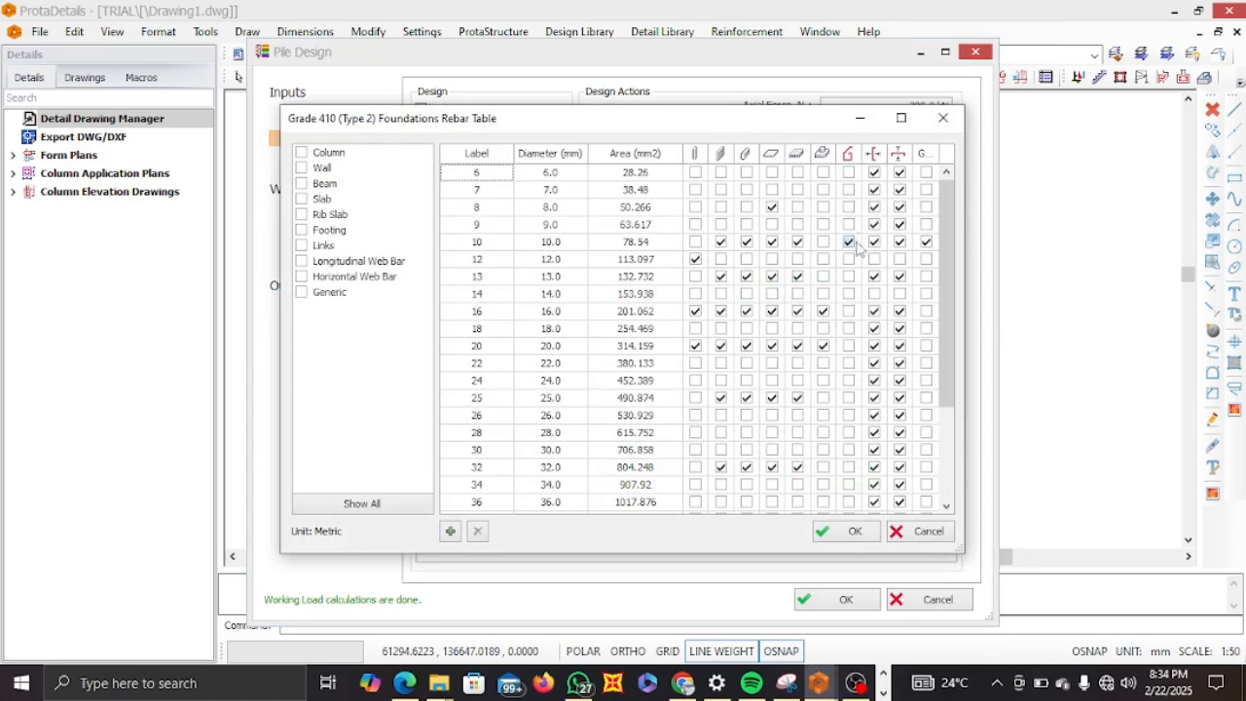
pyautogui.click(849, 259)
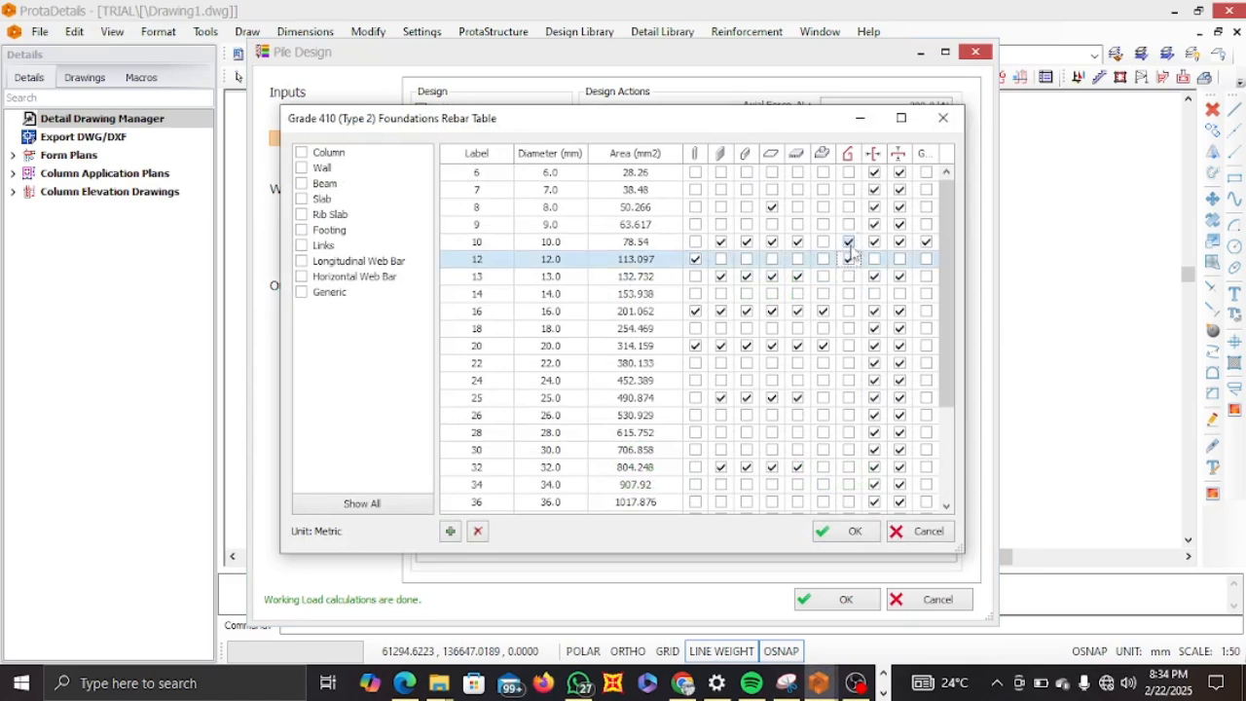
pyautogui.click(849, 244)
pyautogui.click(850, 245)
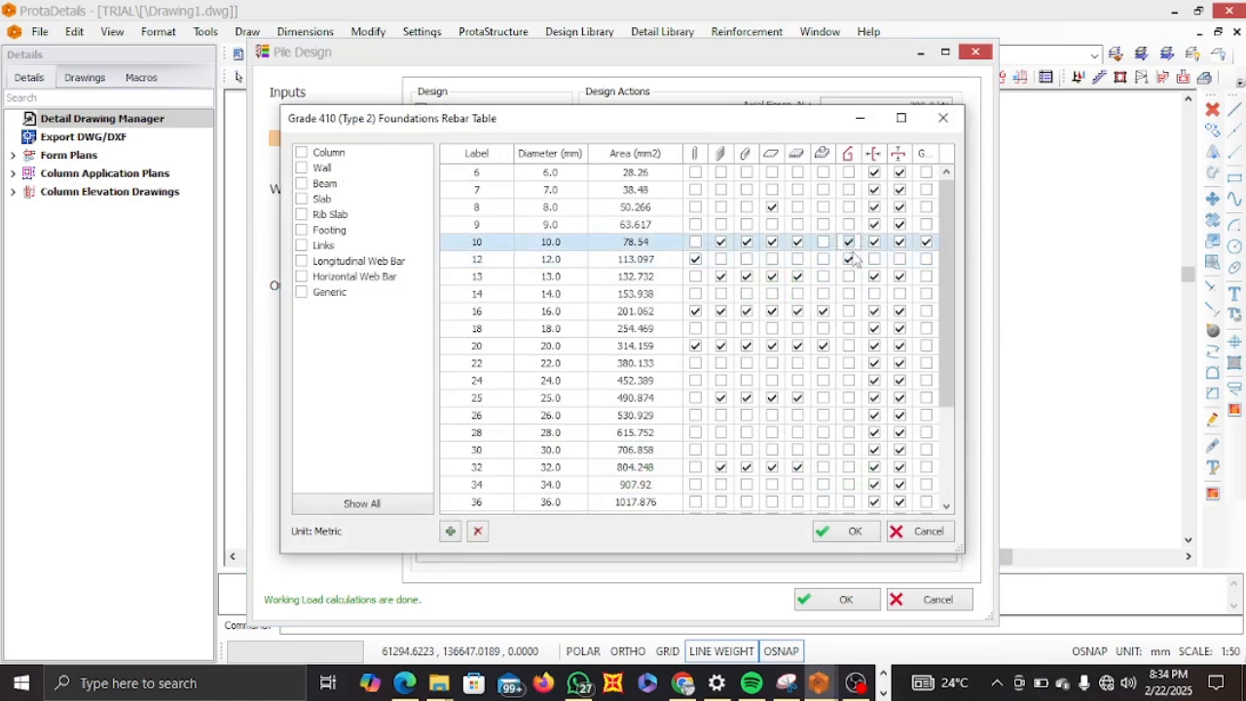
pyautogui.click(851, 260)
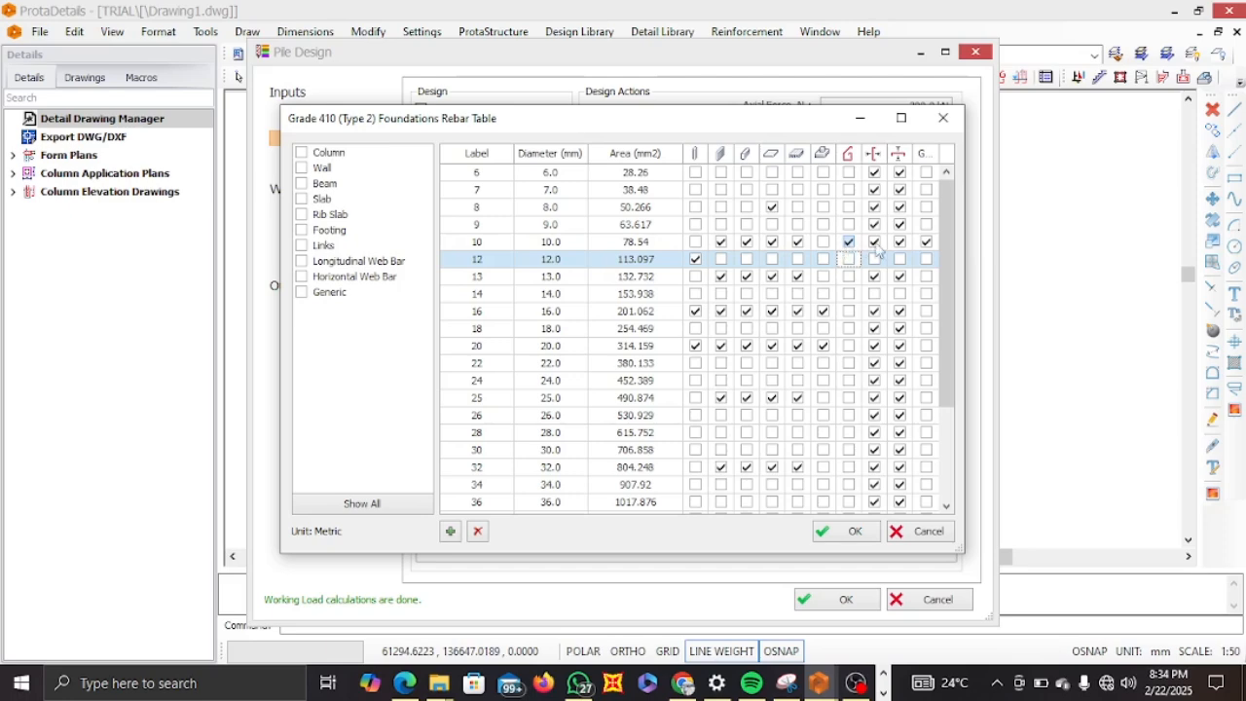
pyautogui.click(823, 243)
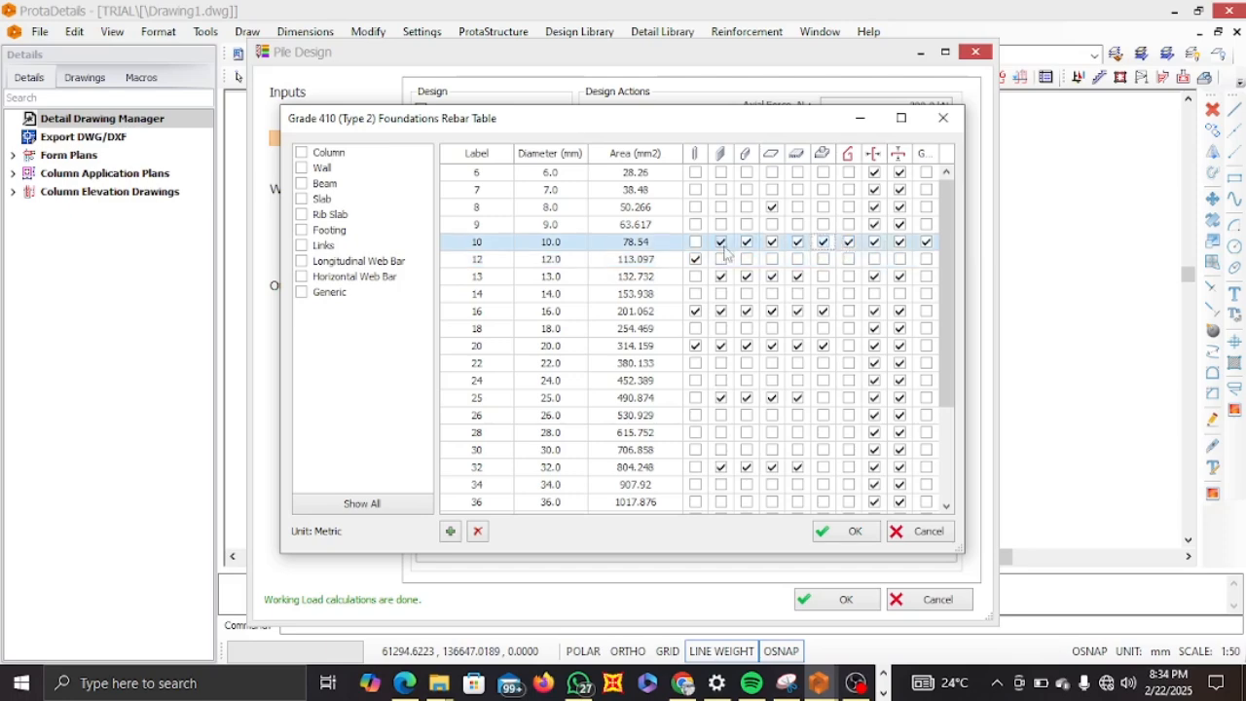
pyautogui.click(695, 242)
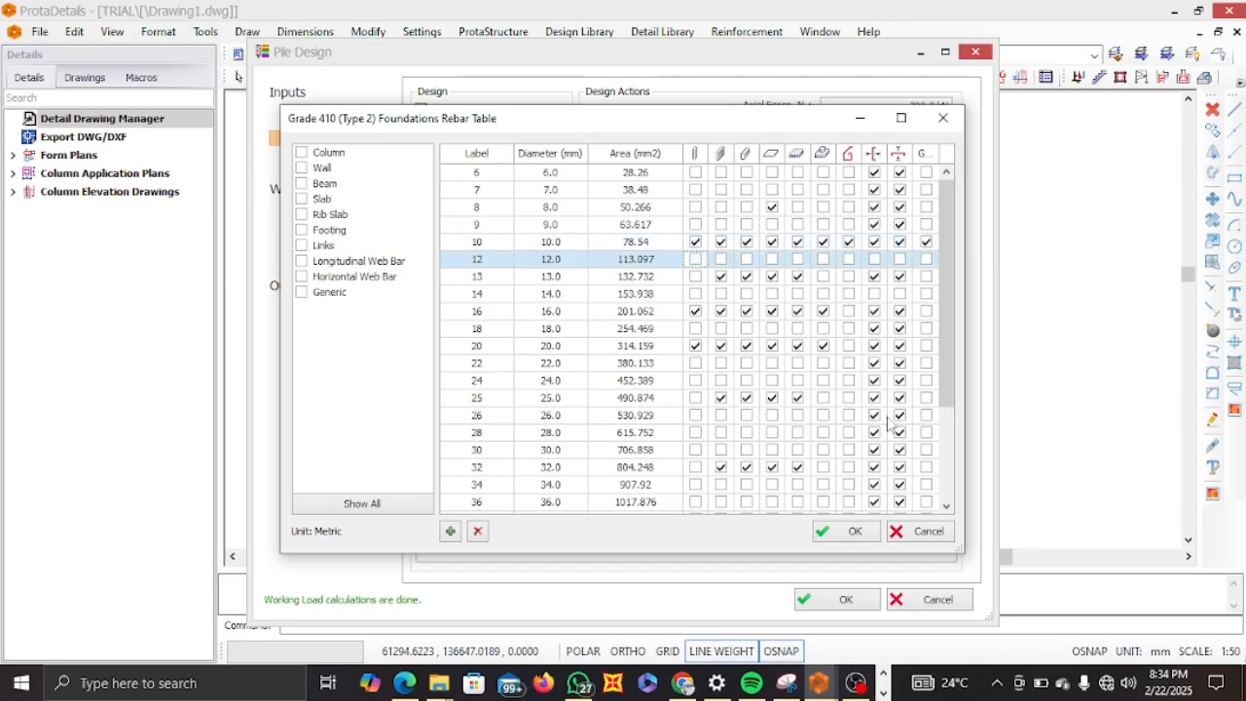
pyautogui.click(850, 533)
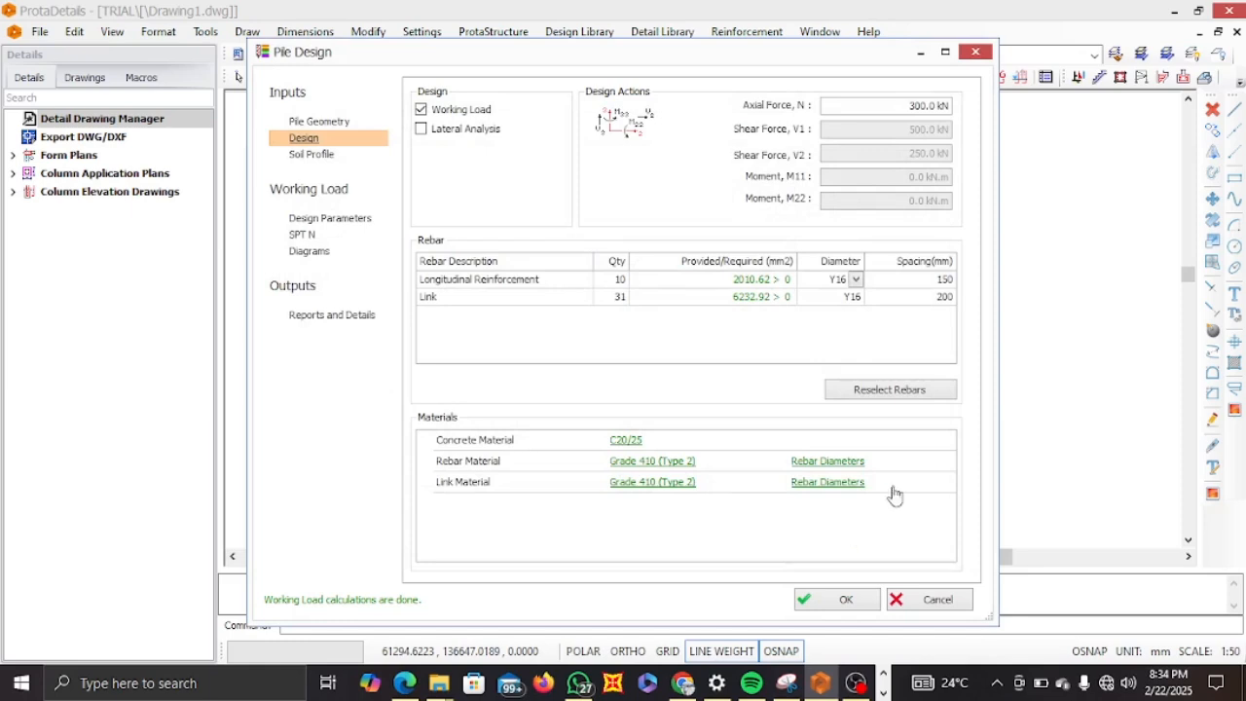
pyautogui.click(885, 389)
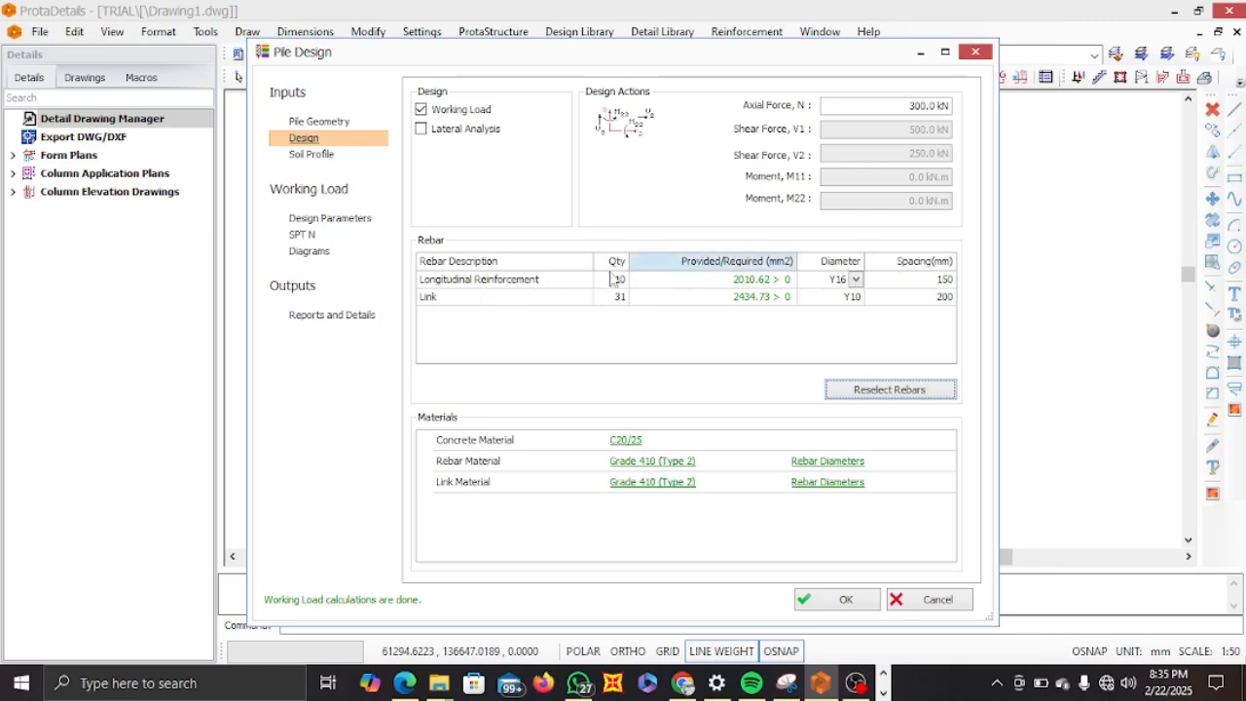
# Generate the pile reinforcement design report and review its rebar table and soil profile pages.
pyautogui.click(334, 315)
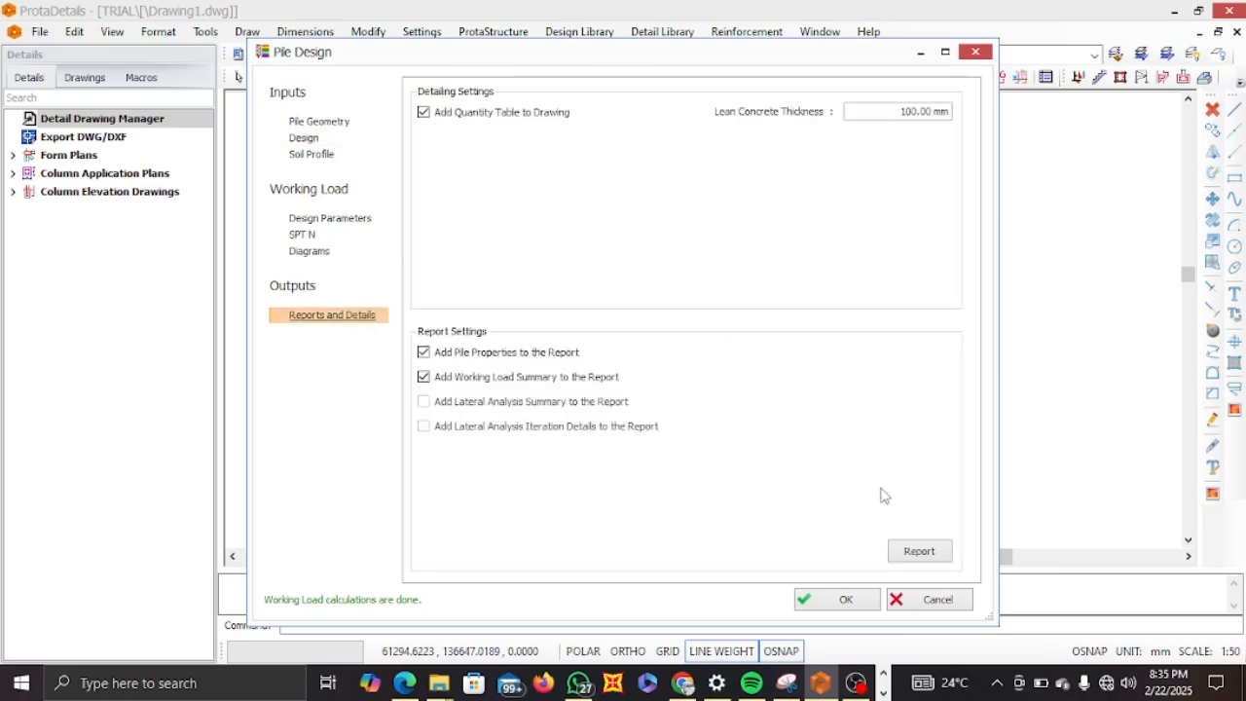
pyautogui.click(911, 551)
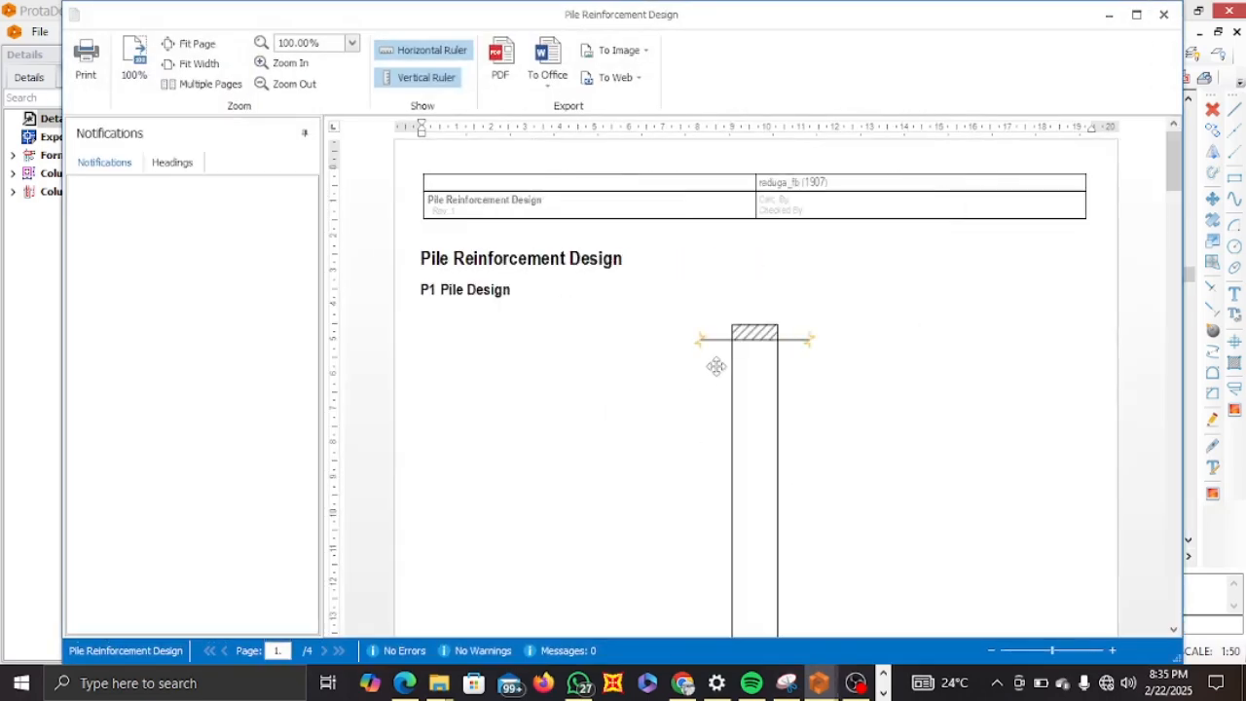
pyautogui.scroll(-5, 720, 391)
pyautogui.scroll(-5, 720, 391)
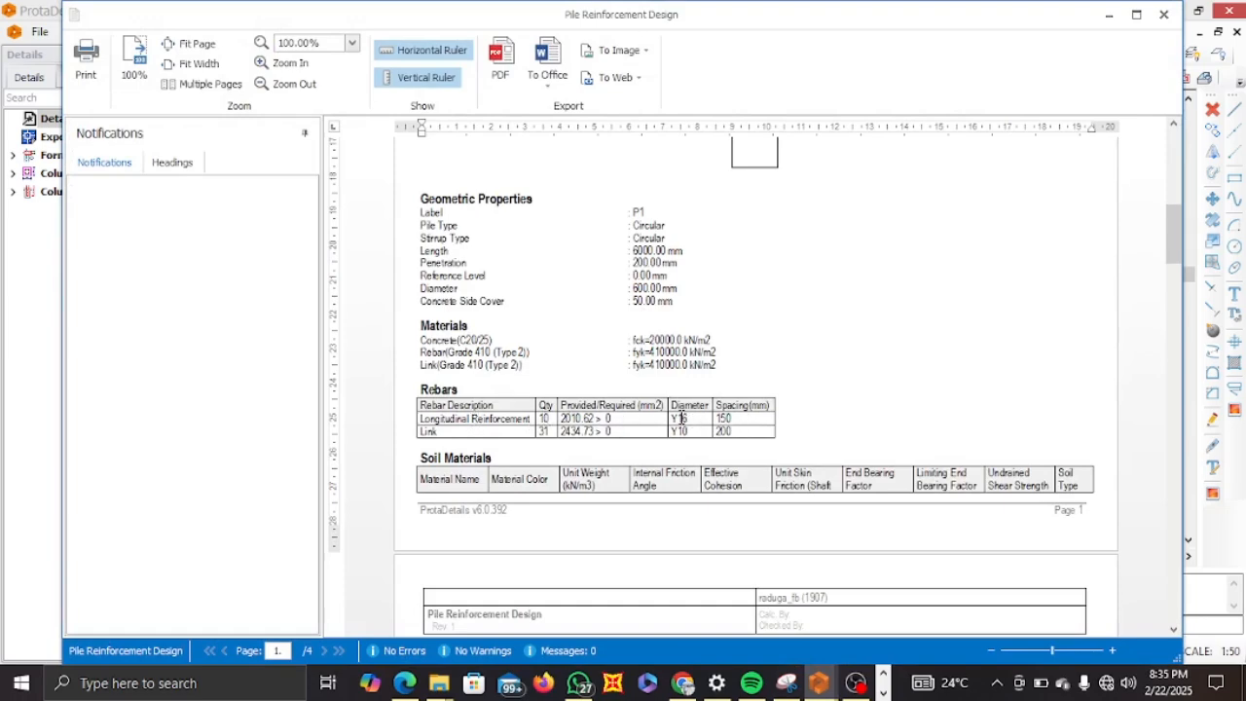
pyautogui.scroll(-10, 693, 418)
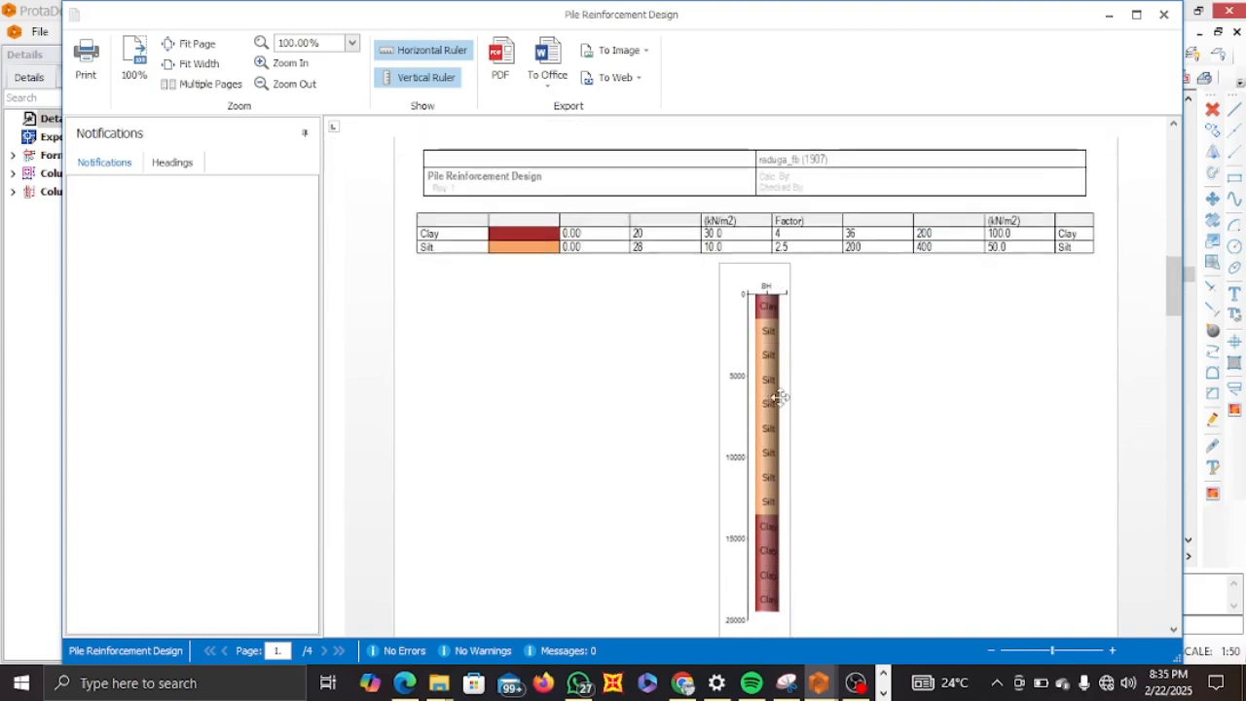
# Close the report preview, confirm the pile design, and place the P1 pile reinforcement detail drawing in the drawing area.
pyautogui.scroll(-10, 782, 398)
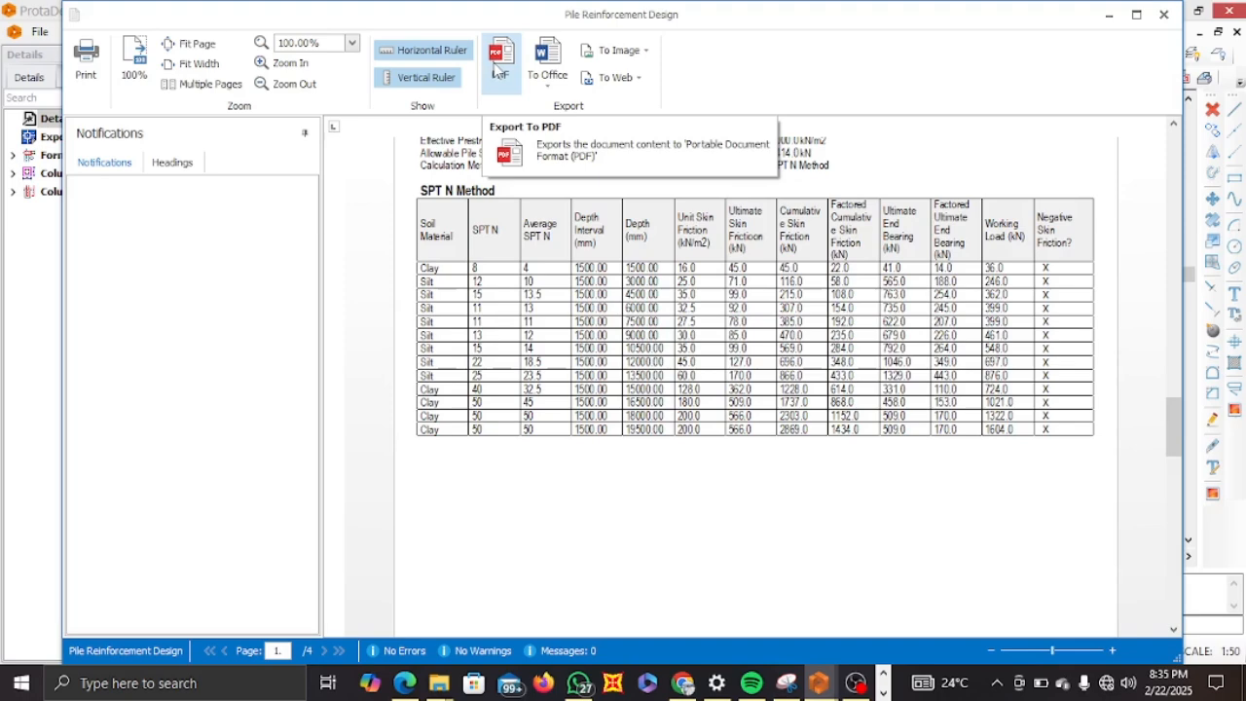
pyautogui.click(1163, 14)
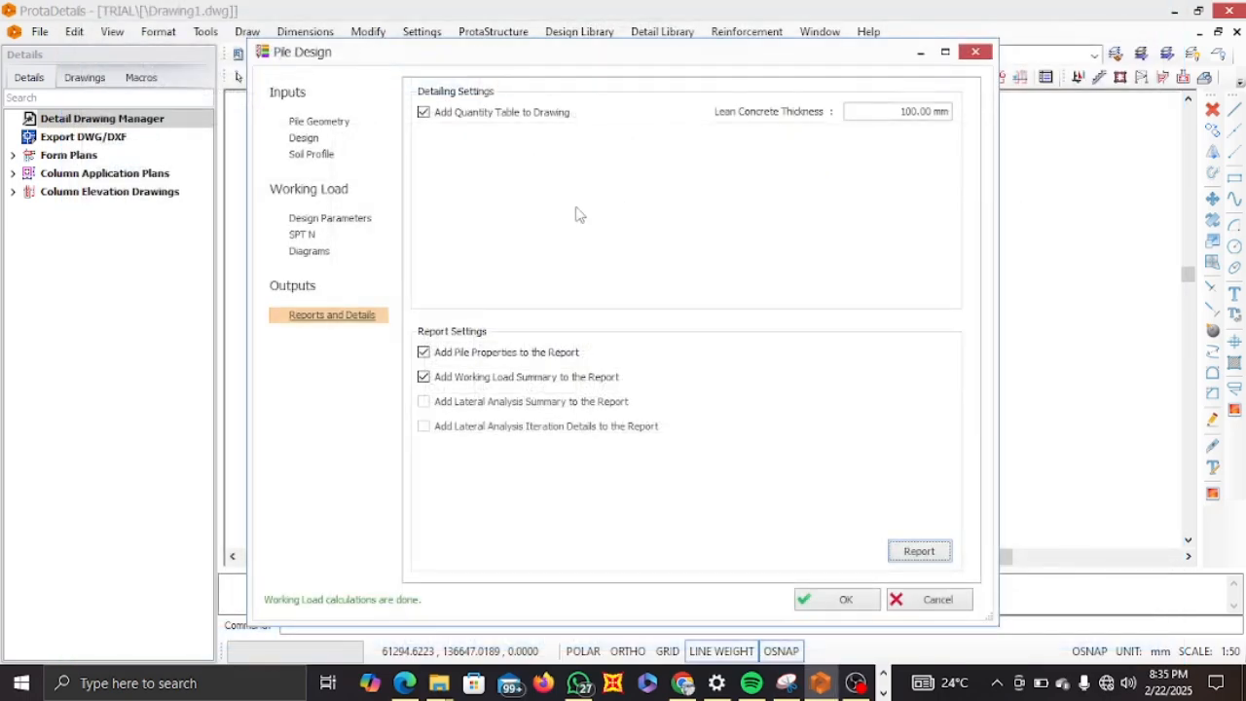
pyautogui.click(843, 600)
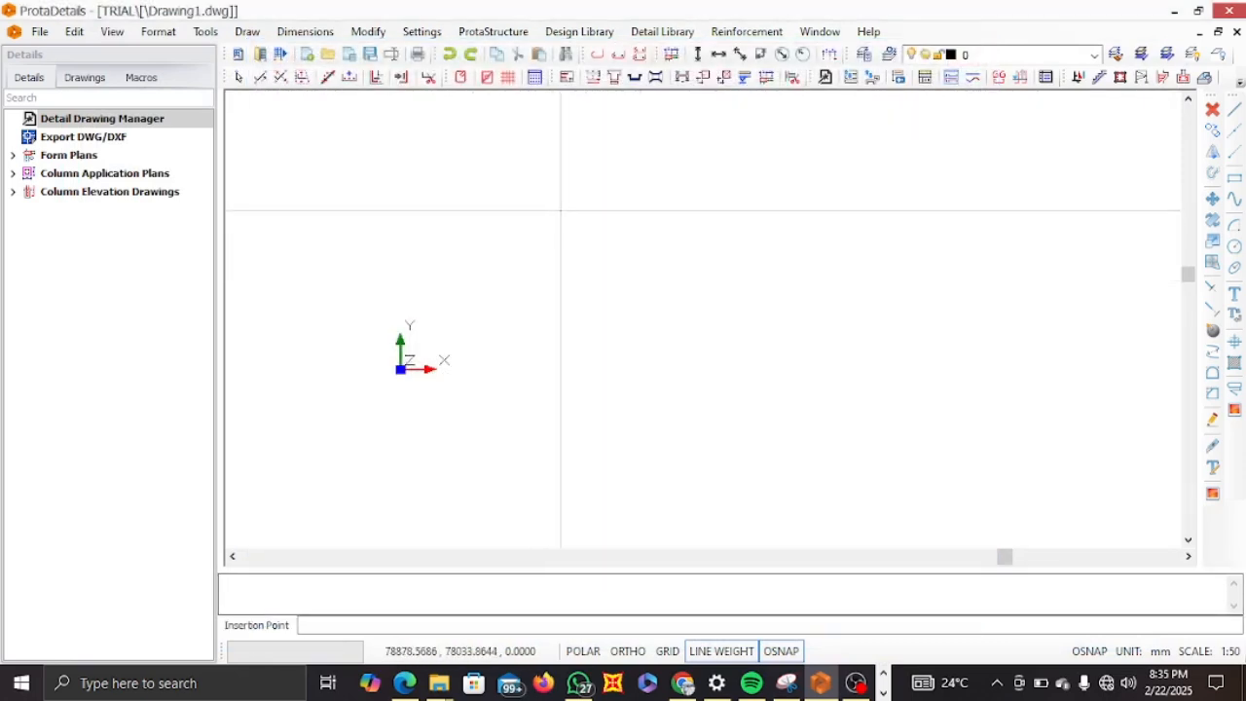
pyautogui.click(575, 201)
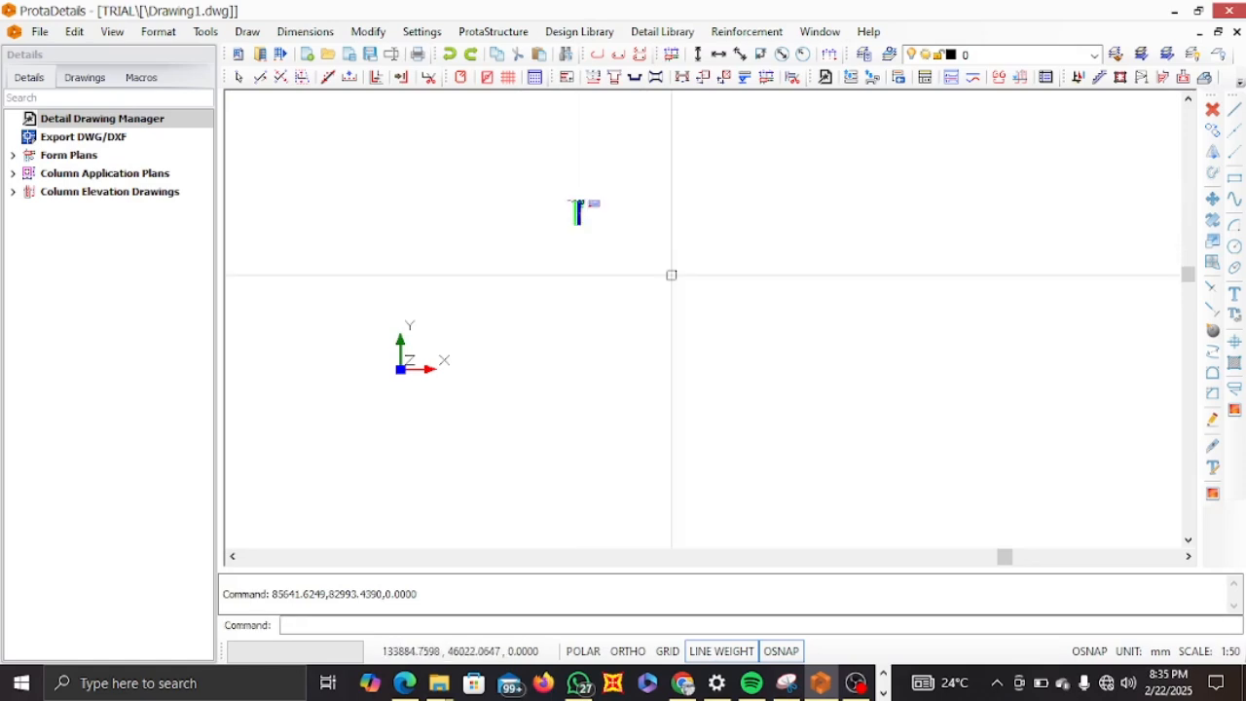
# Examine the inserted pile drawing's elevation and the P1 (D=600) cross-section with its bar labels and dimensions.
pyautogui.scroll(5, 584, 205)
pyautogui.scroll(5, 592, 203)
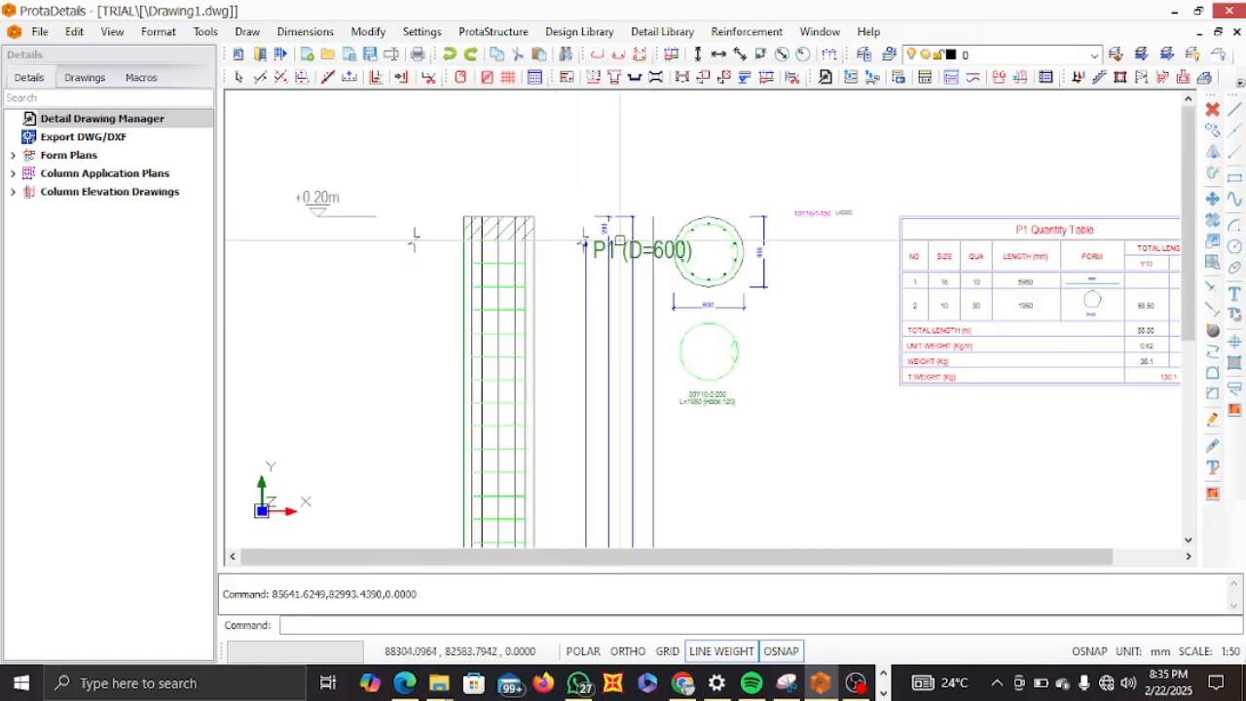
pyautogui.scroll(-4, 587, 225)
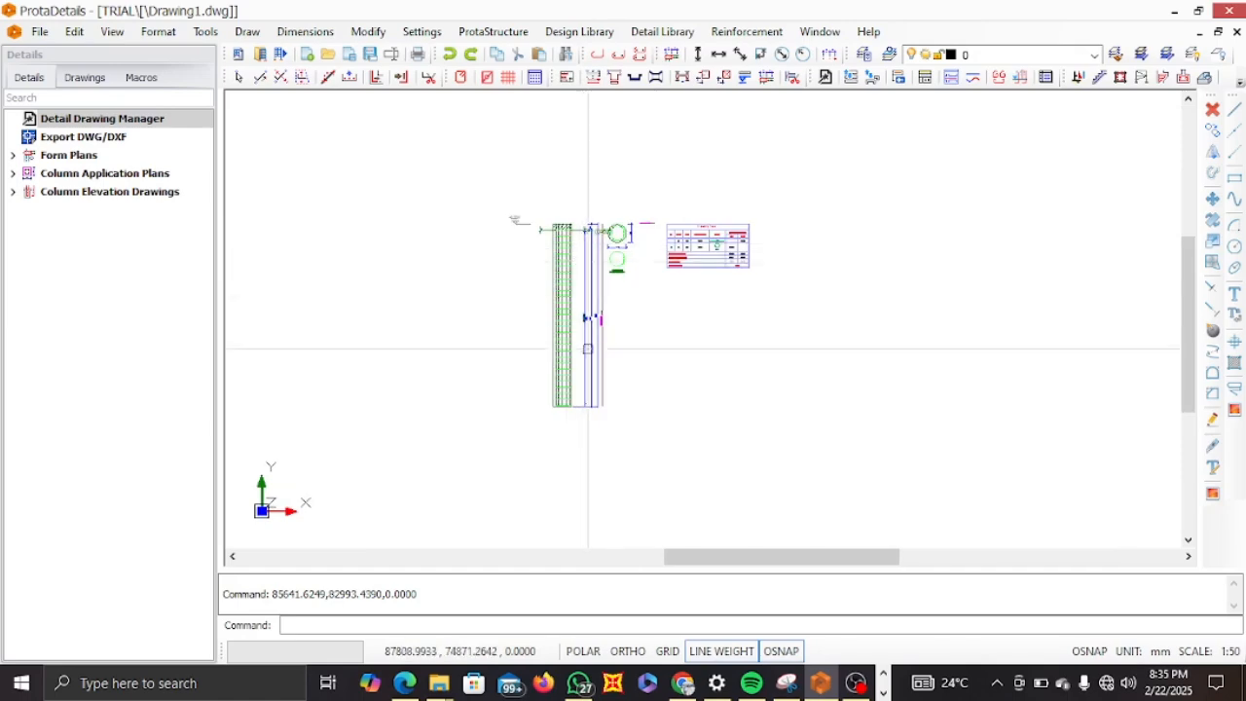
pyautogui.scroll(3, 587, 347)
pyautogui.moveTo(579, 359); pyautogui.dragTo(555, 488, button='middle')
pyautogui.moveTo(606, 340); pyautogui.dragTo(607, 407, button='middle')
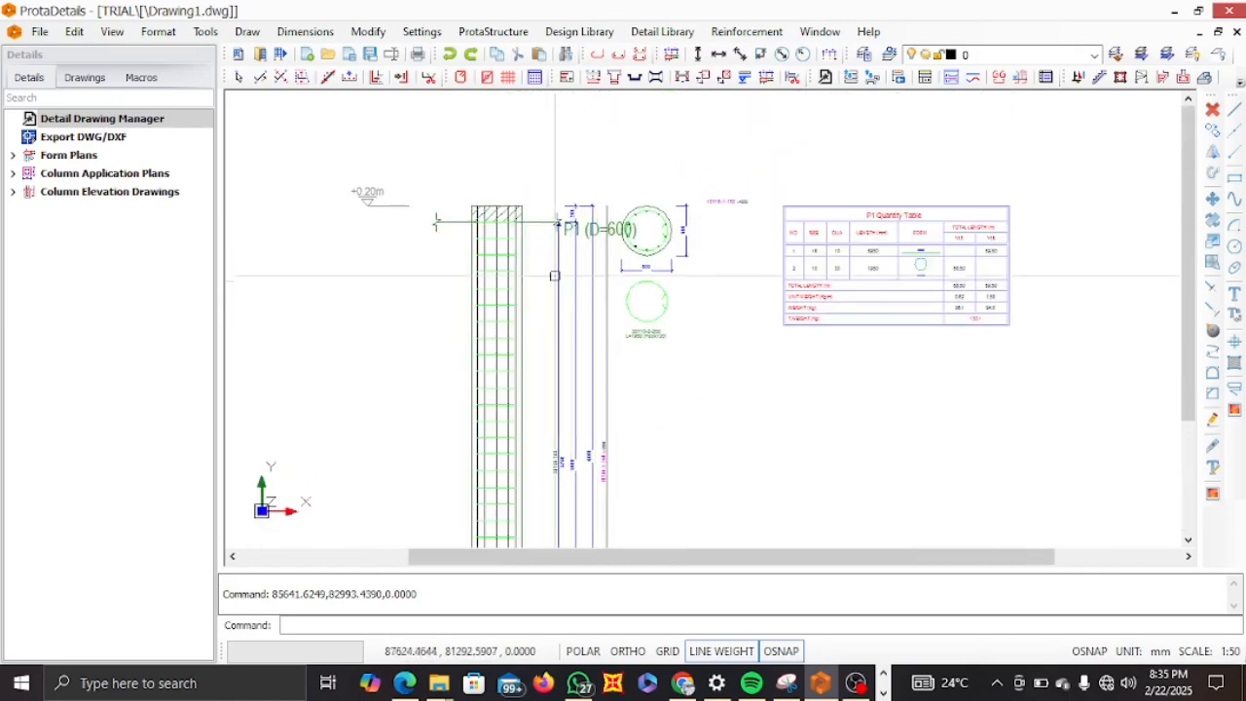
pyautogui.scroll(3, 531, 271)
pyautogui.scroll(-2, 733, 250)
pyautogui.scroll(6, 672, 185)
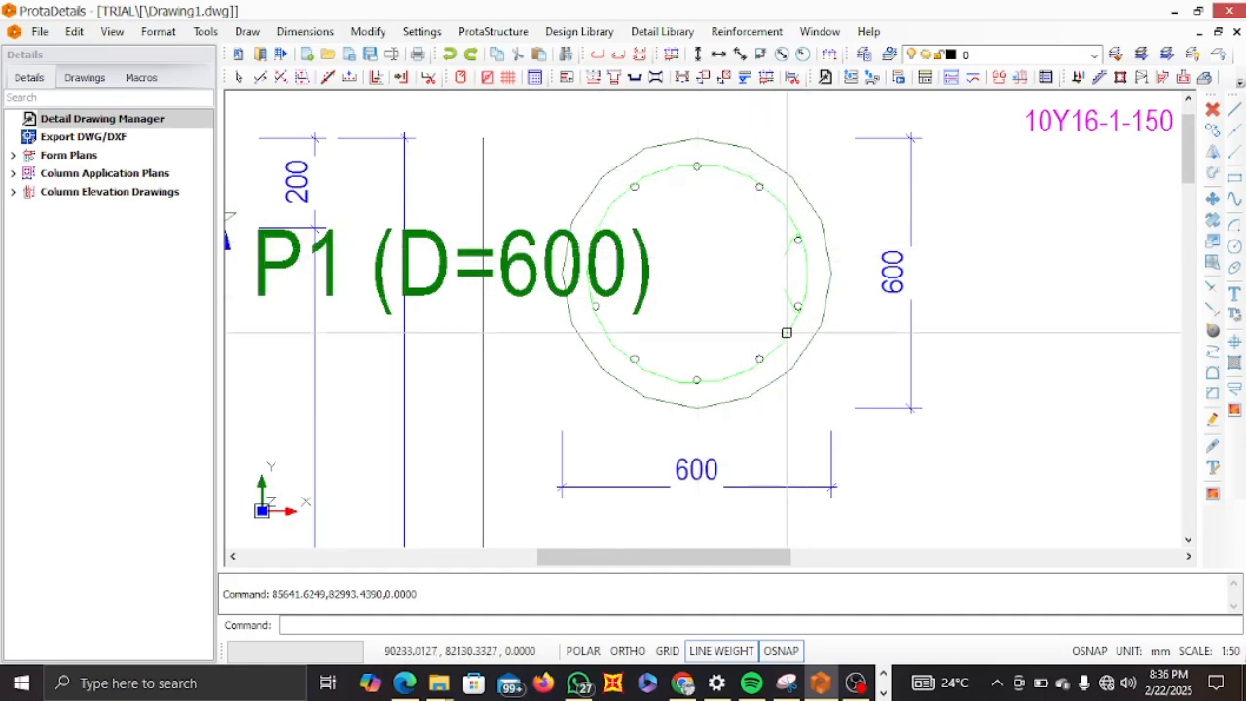
pyautogui.scroll(-5, 790, 326)
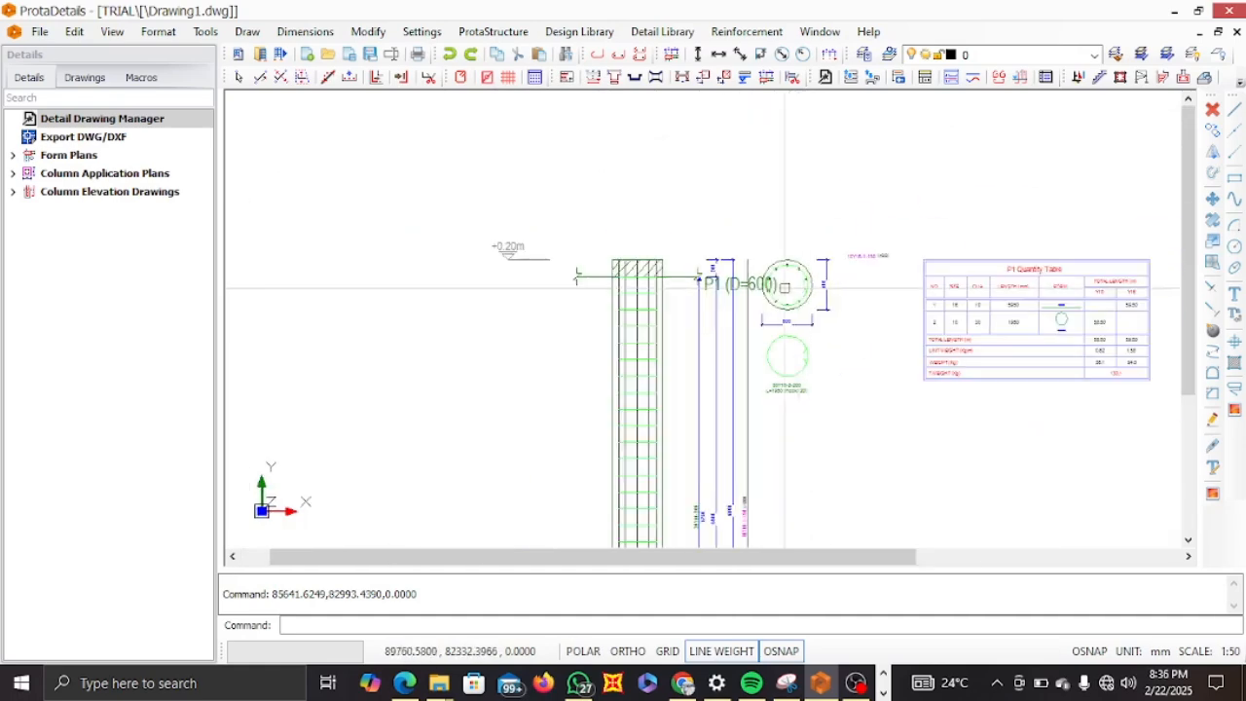
pyautogui.scroll(1, 756, 285)
pyautogui.scroll(-1, 756, 284)
pyautogui.scroll(2, 750, 282)
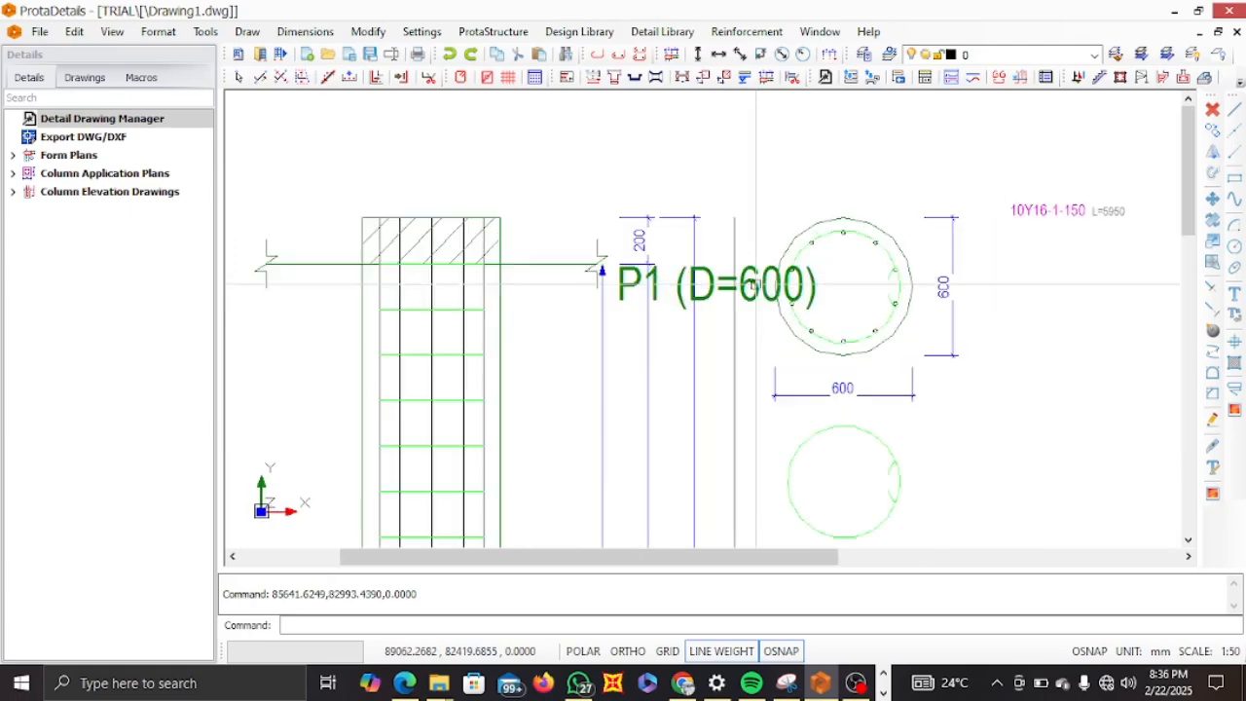
pyautogui.scroll(-3, 698, 288)
# Inspect the P1 Quantity Table and the overall layout of the pile detail drawing.
pyautogui.moveTo(692, 290); pyautogui.dragTo(461, 275, button='middle')
pyautogui.scroll(4, 830, 271)
pyautogui.scroll(-3, 766, 328)
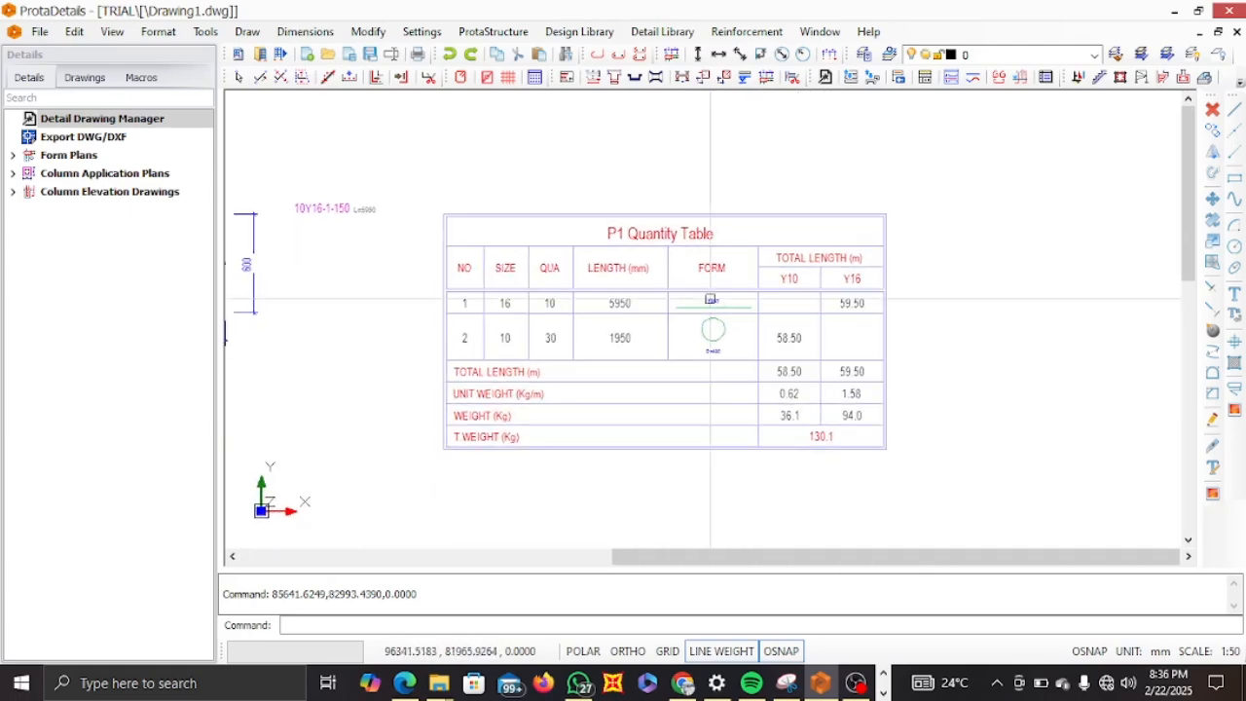
pyautogui.scroll(-3, 680, 269)
pyautogui.scroll(-1, 588, 329)
pyautogui.moveTo(588, 329); pyautogui.dragTo(601, 292, button='middle')
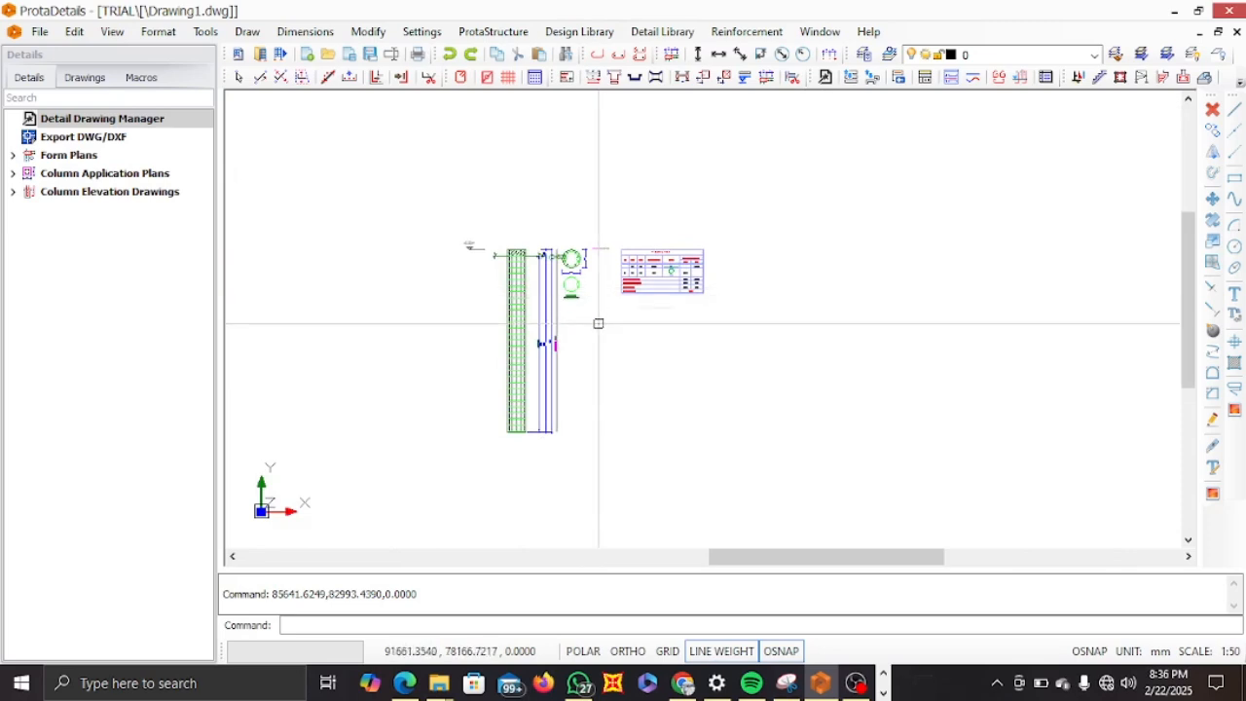
pyautogui.scroll(3, 600, 312)
pyautogui.scroll(-3, 633, 290)
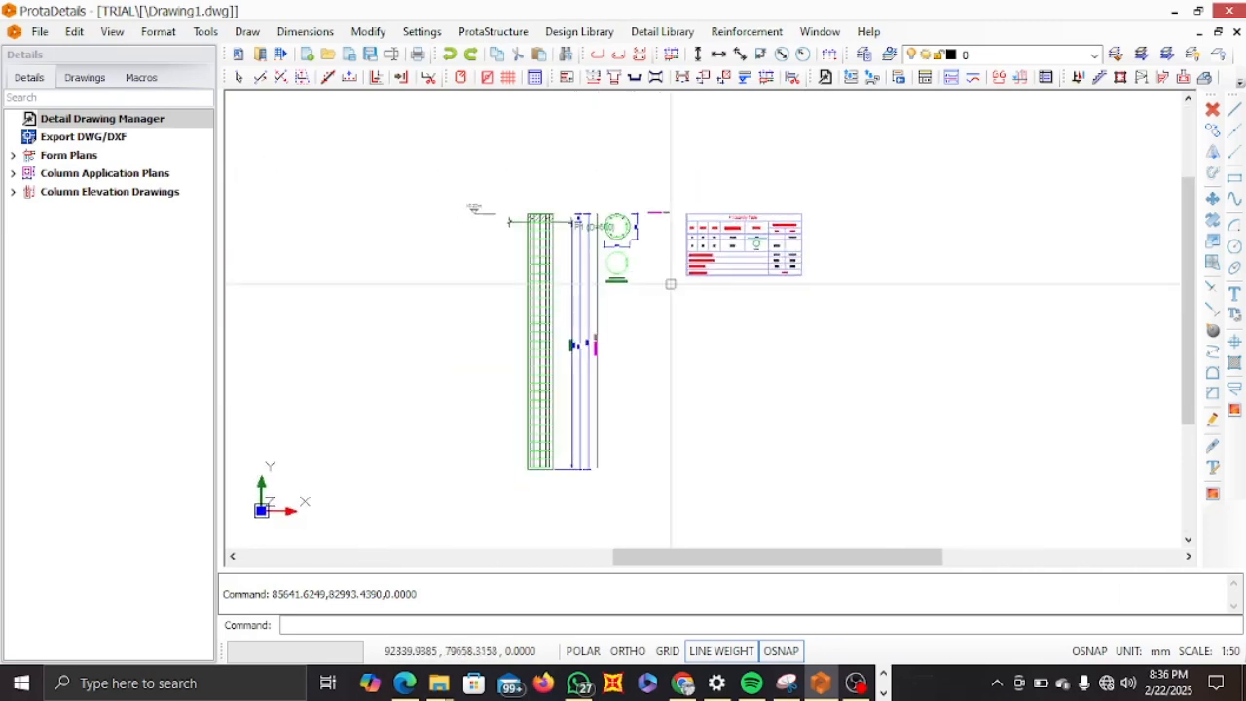
pyautogui.scroll(2, 666, 289)
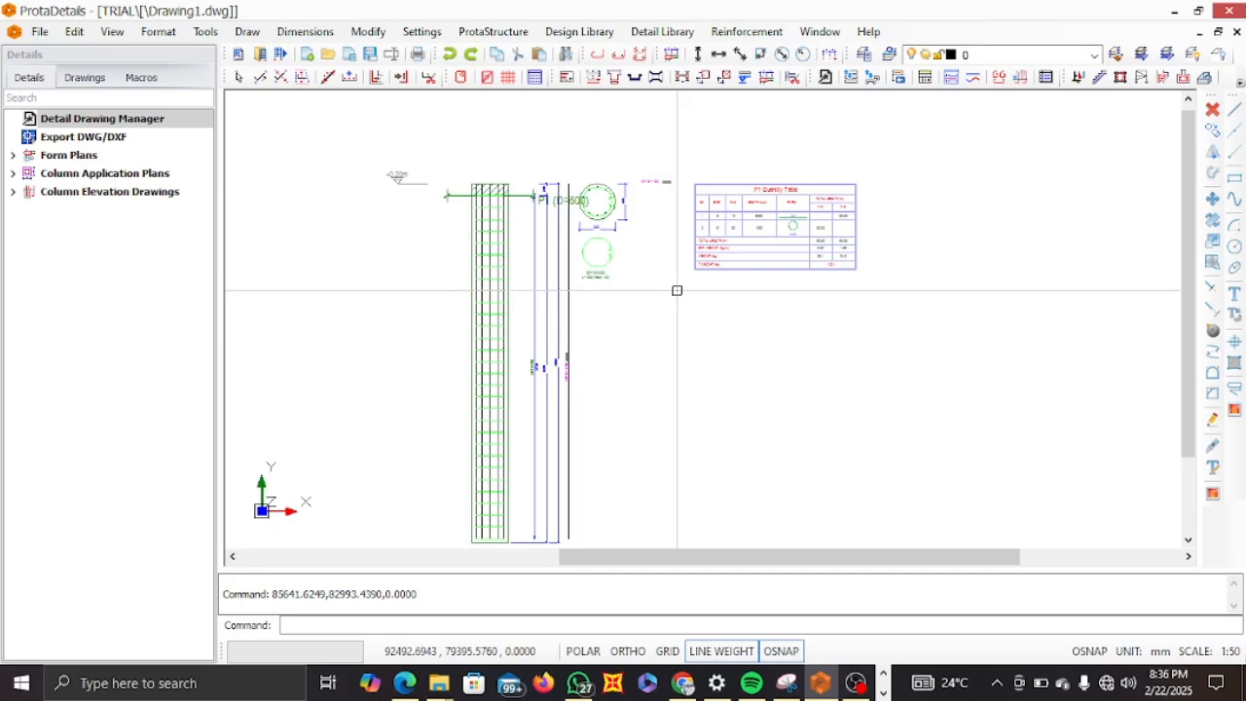